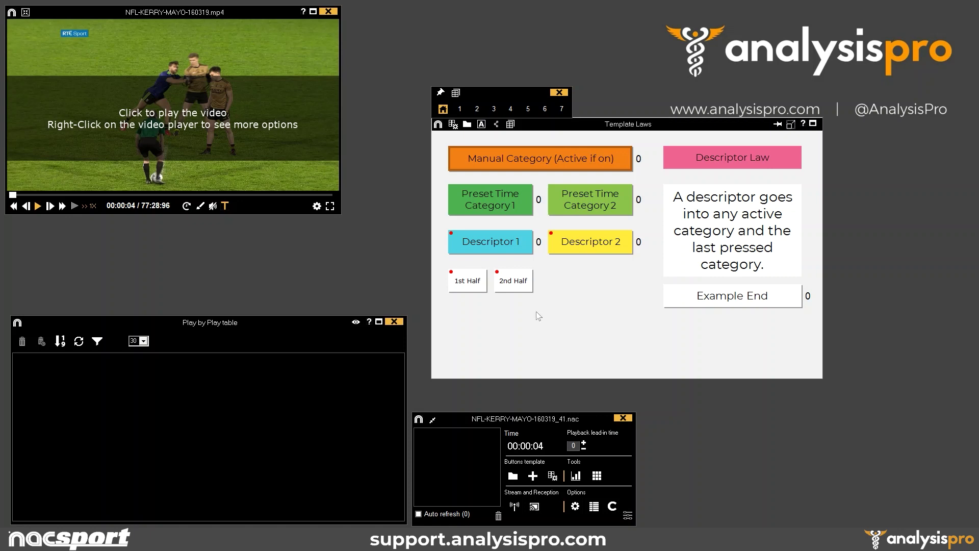
Step: Shrink the video player window and start playback of the match video
click(273, 161)
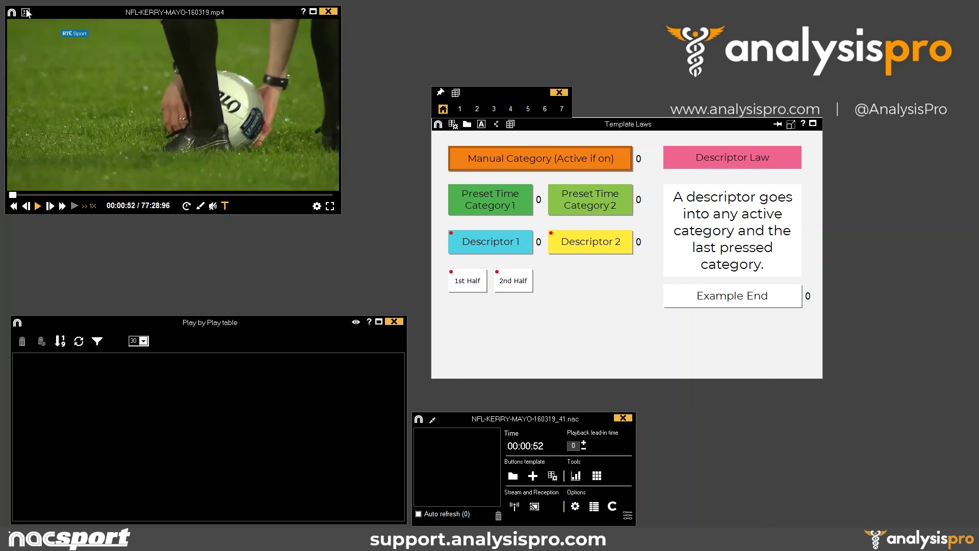
click(26, 13)
click(40, 16)
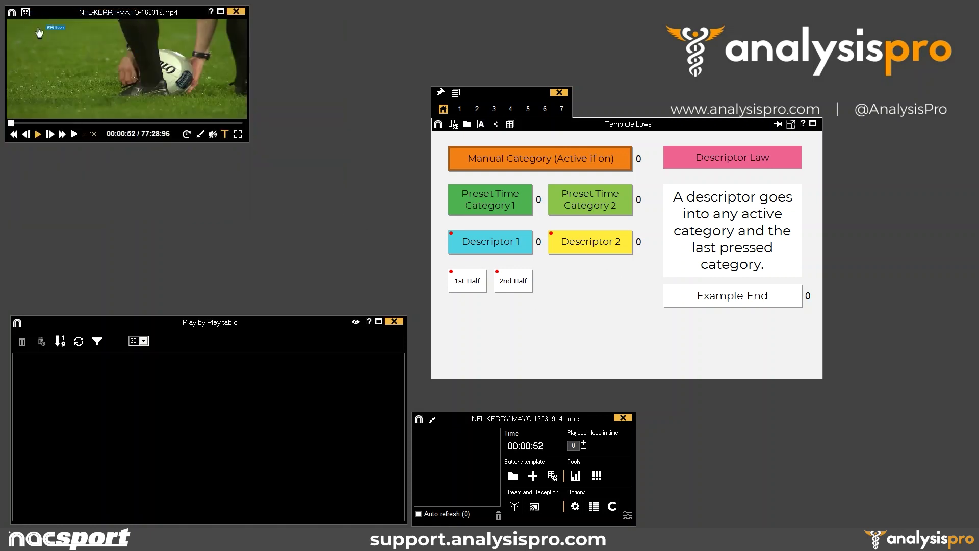
click(143, 69)
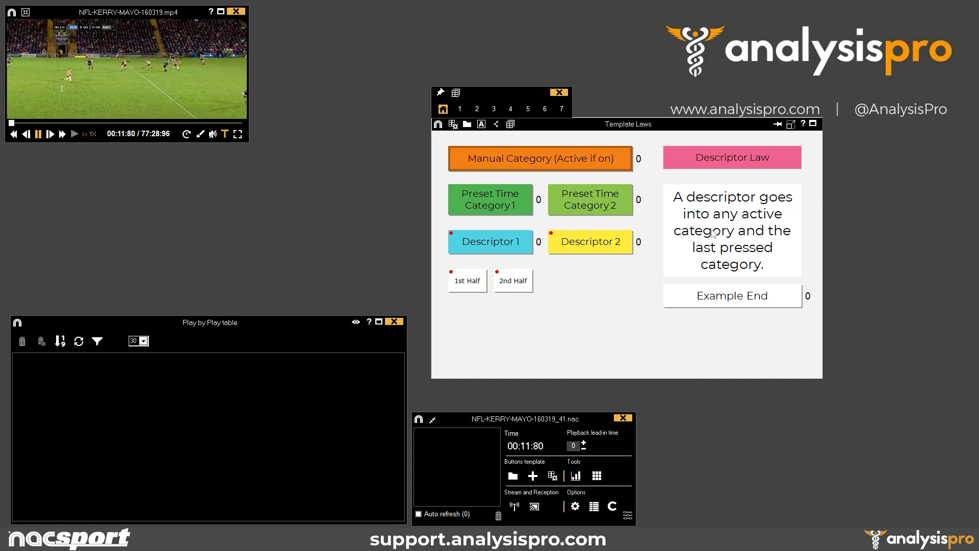
Step: Register a Manual Category, add Descriptor 1 and Descriptor 2 twice each in alternation while it is active, and deactivate it
click(587, 160)
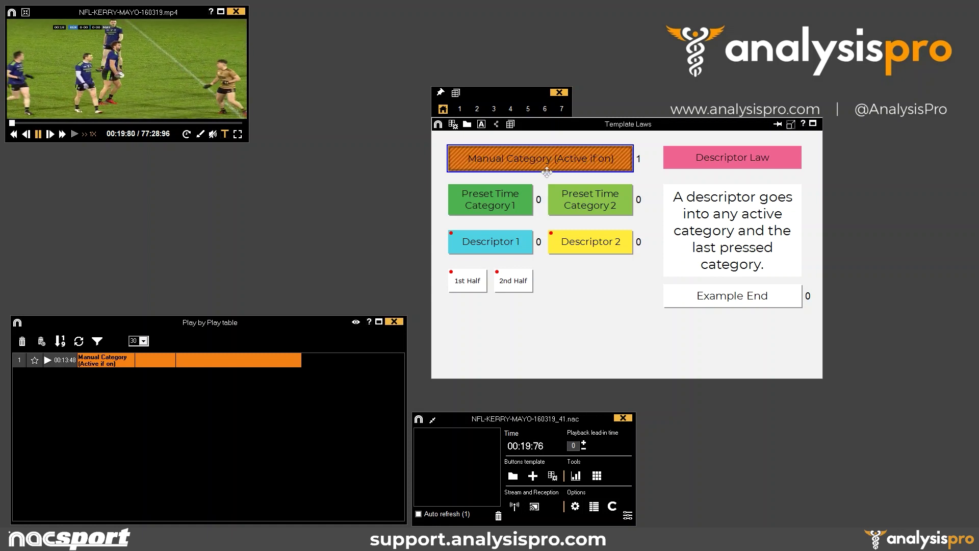
click(507, 242)
click(554, 242)
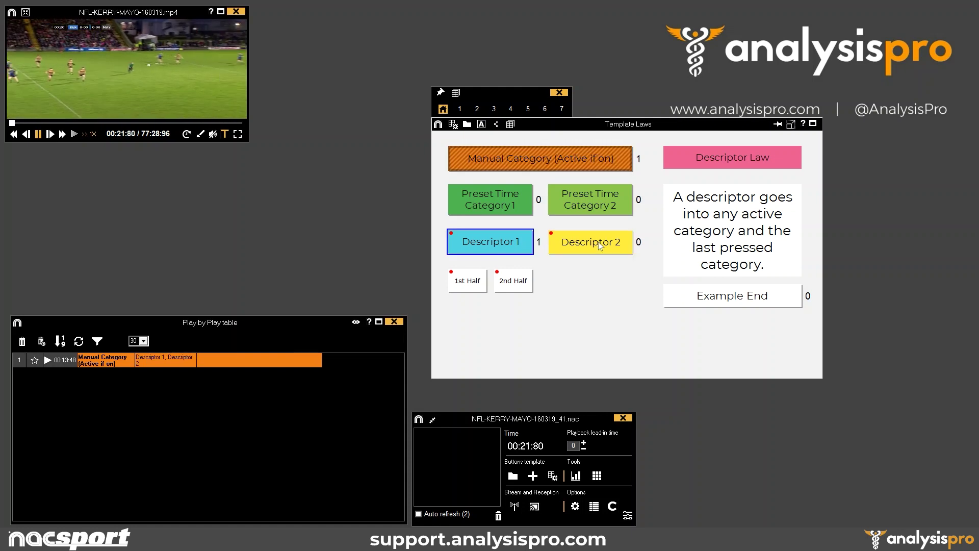
click(523, 245)
click(586, 244)
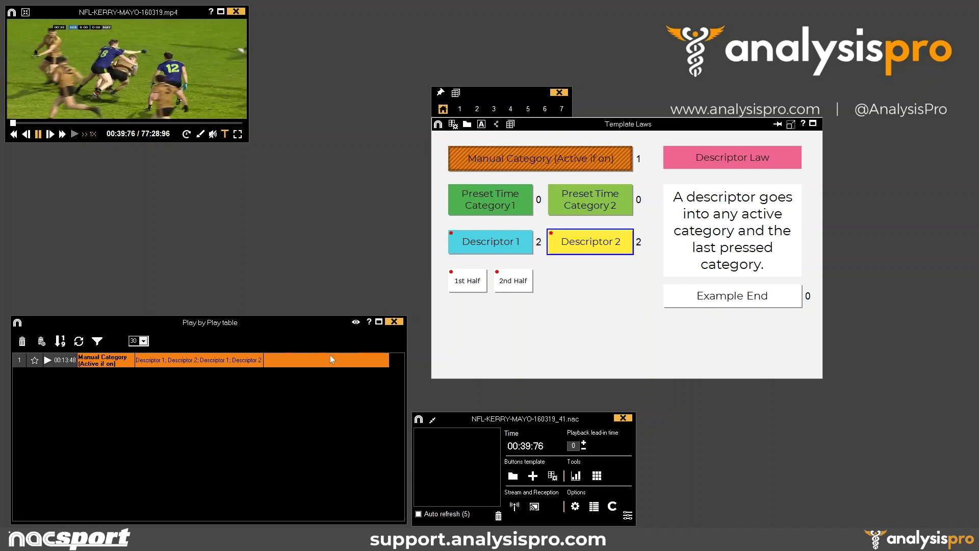
click(556, 159)
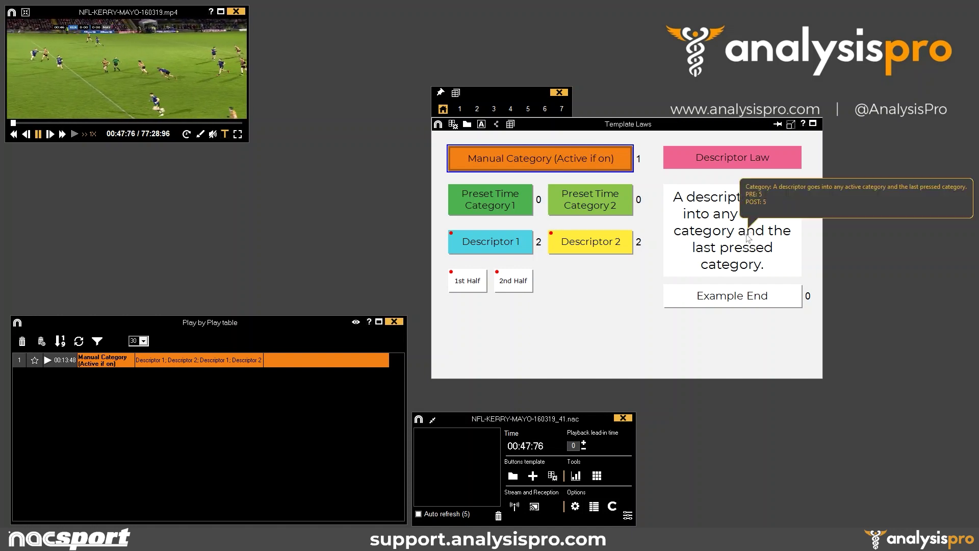
Step: Register Preset Time Category 1 and add Descriptor 1 and Descriptor 2 twice each in alternation
click(497, 205)
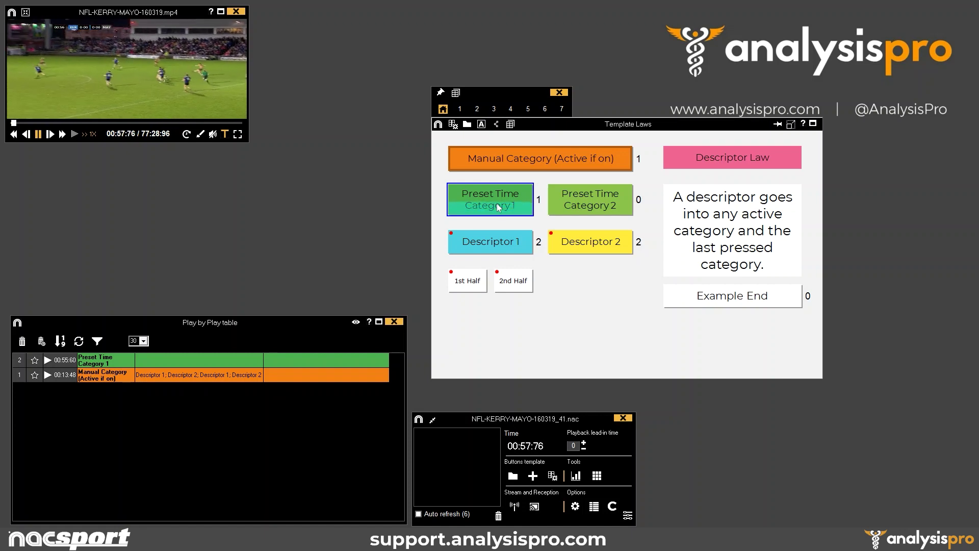
click(502, 247)
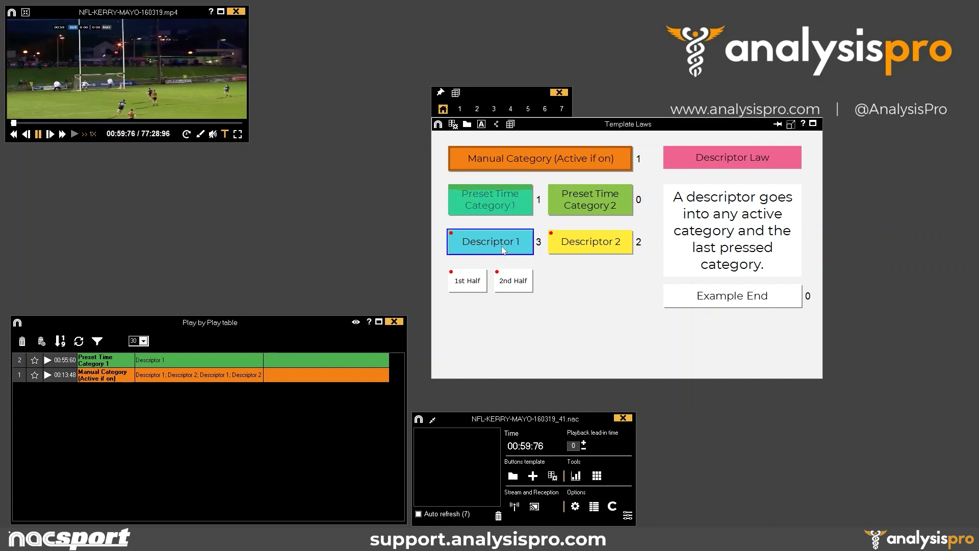
click(586, 245)
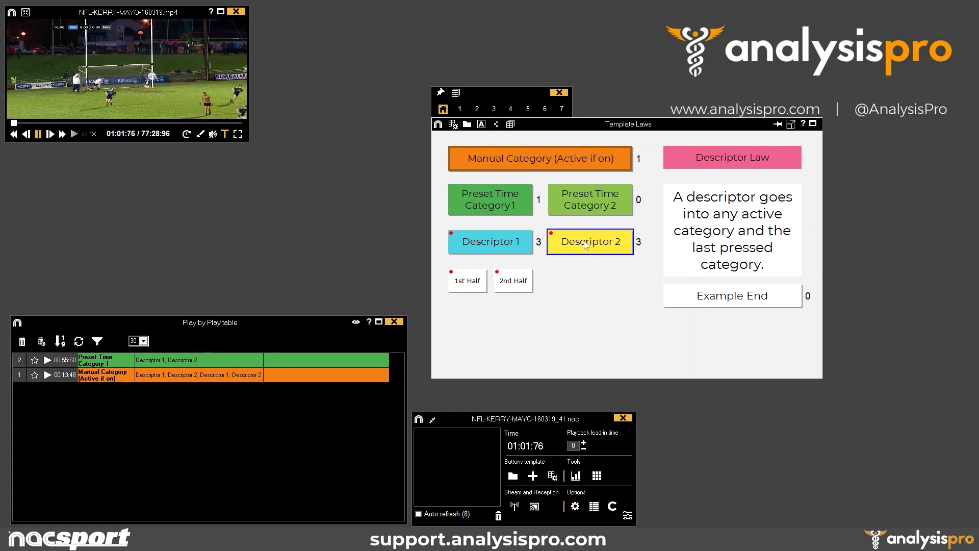
click(507, 247)
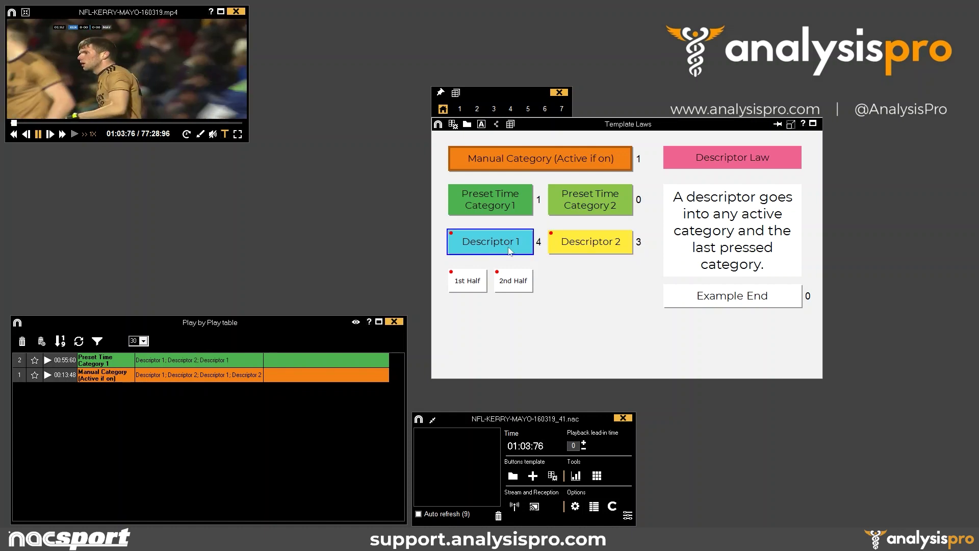
click(574, 241)
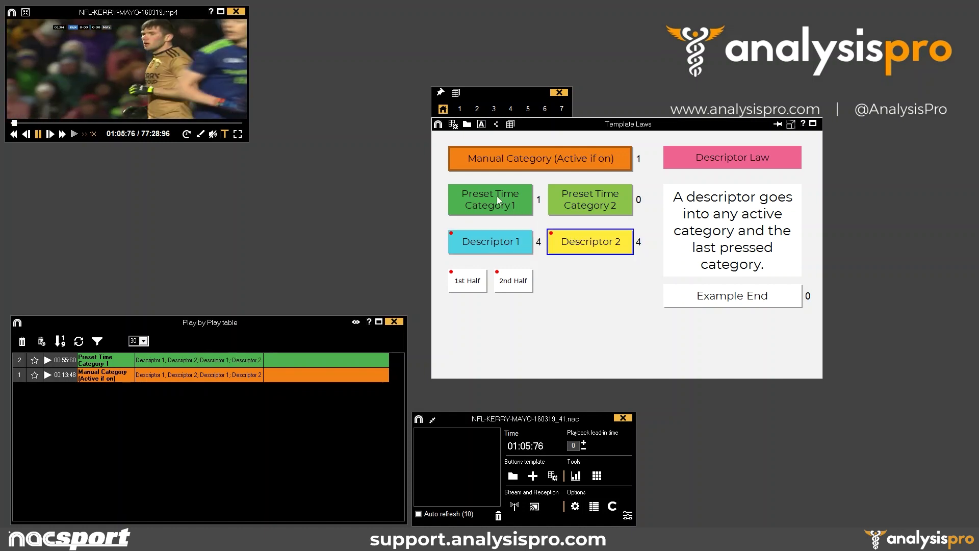
Step: Register Preset Time Category 2 and add Descriptor 1, Descriptor 2 and Descriptor 1 again to it
click(585, 212)
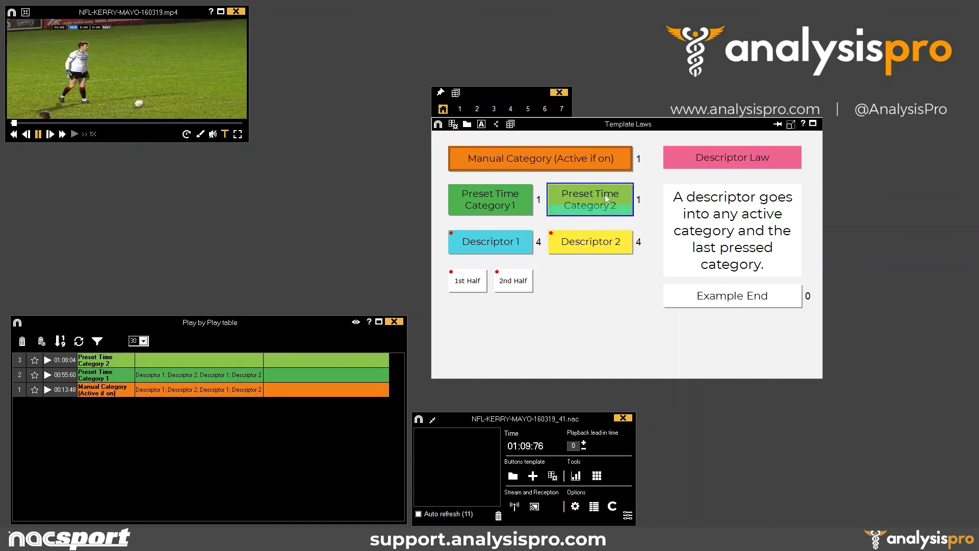
click(513, 244)
click(583, 242)
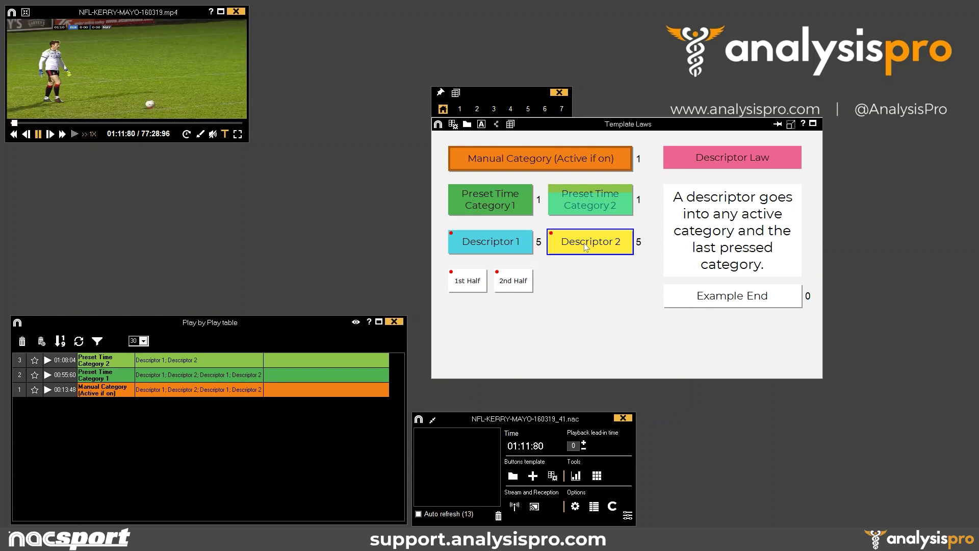
click(531, 243)
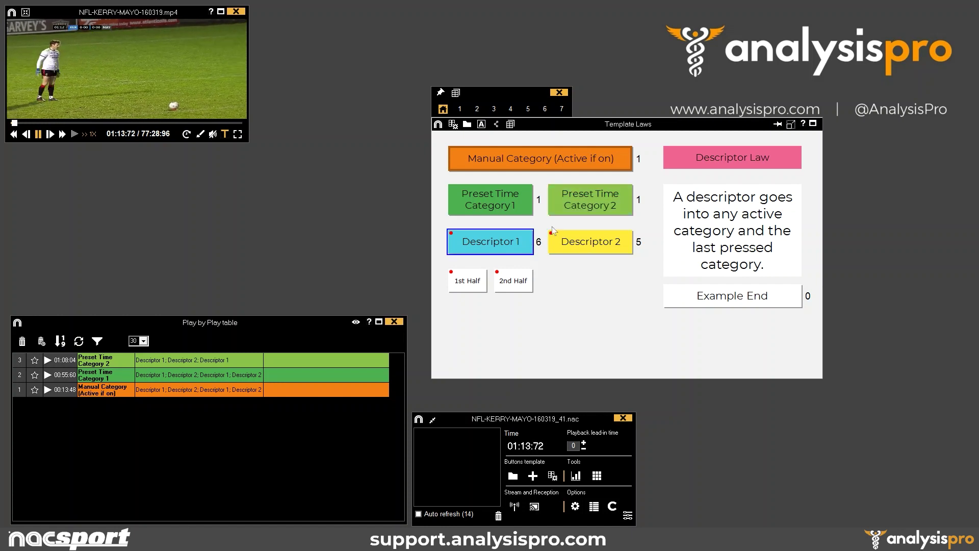
Step: Register a second Manual Category, add Descriptor 1, Descriptor 2 and Descriptor 1 again, and deactivate the category
click(542, 159)
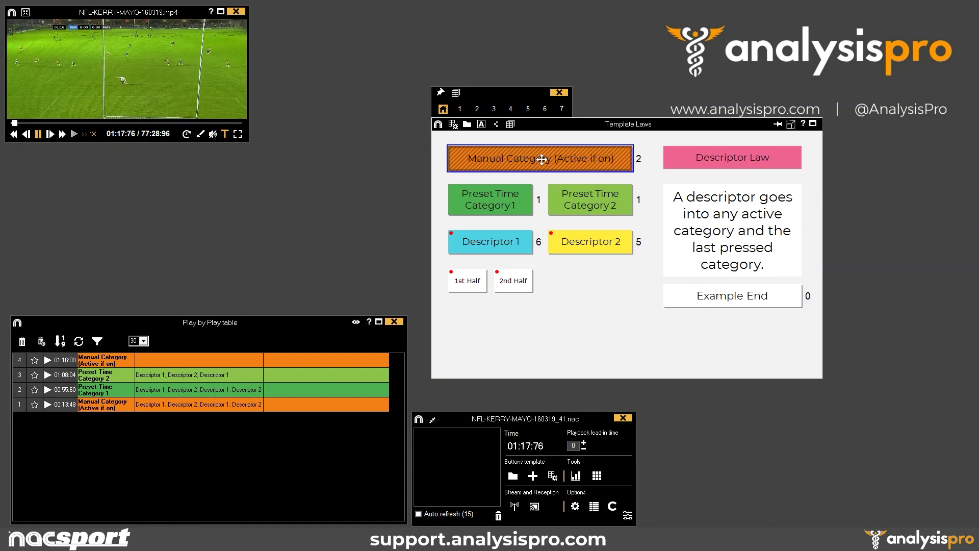
click(509, 242)
click(590, 241)
click(519, 243)
click(547, 159)
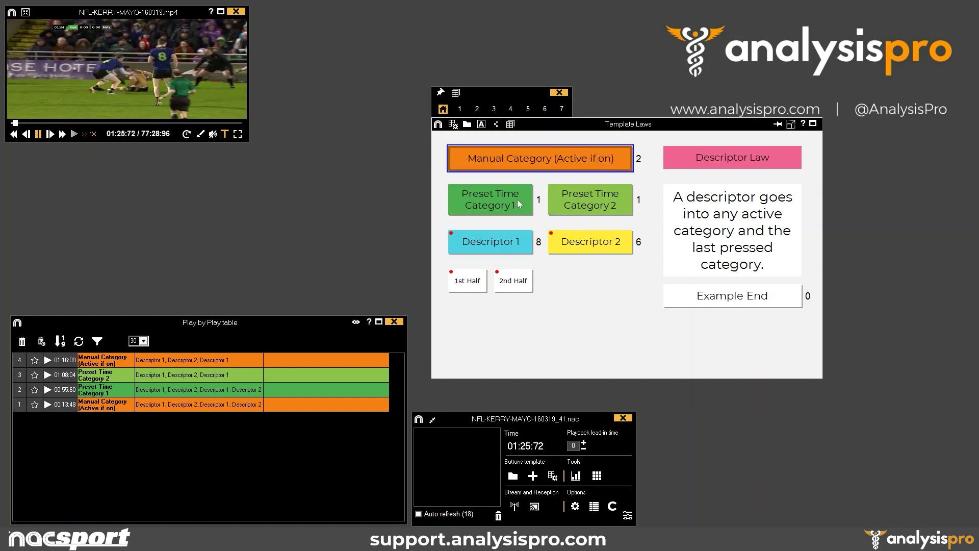
Step: Register Preset Time Category 1 again, let its time run out, and add Descriptor 1 and Descriptor 2 to it
mouse_move(501, 201)
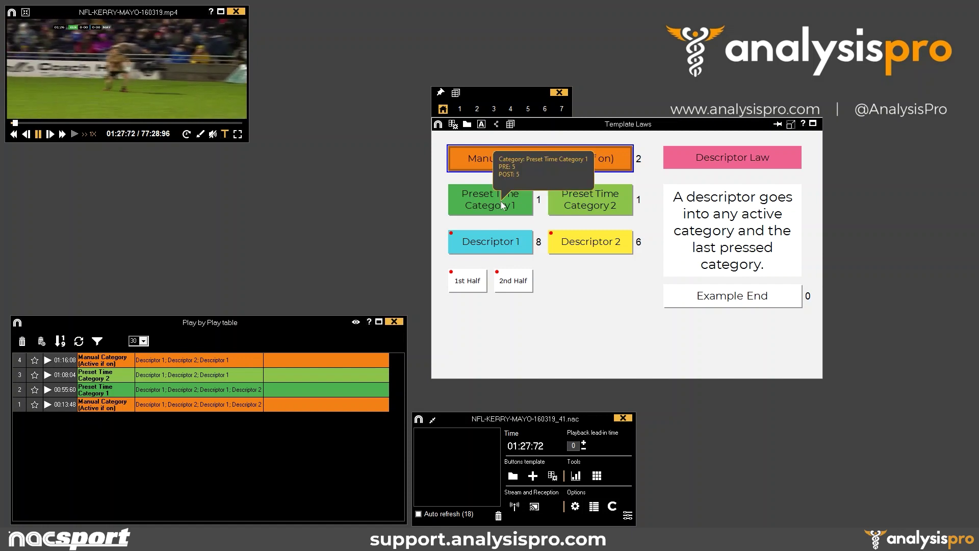
click(501, 201)
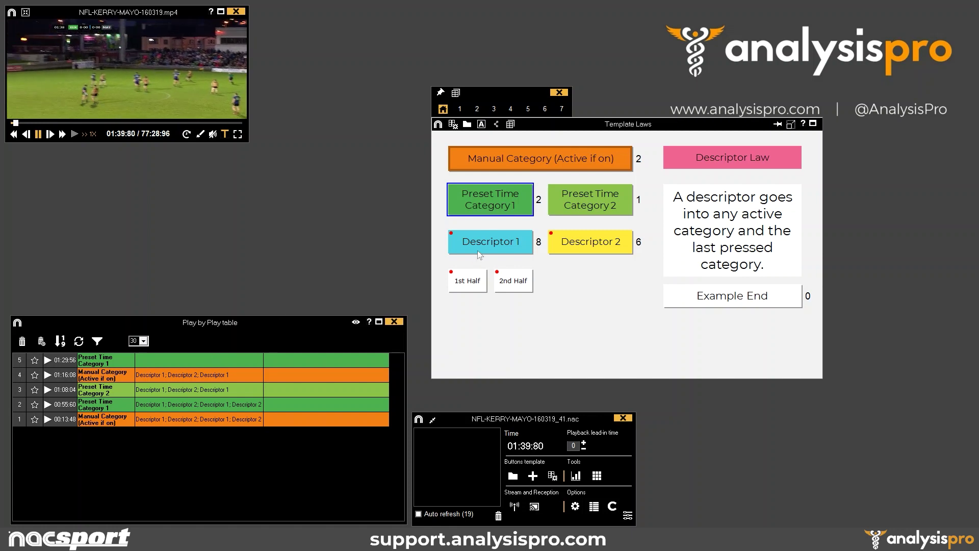
click(502, 243)
click(581, 245)
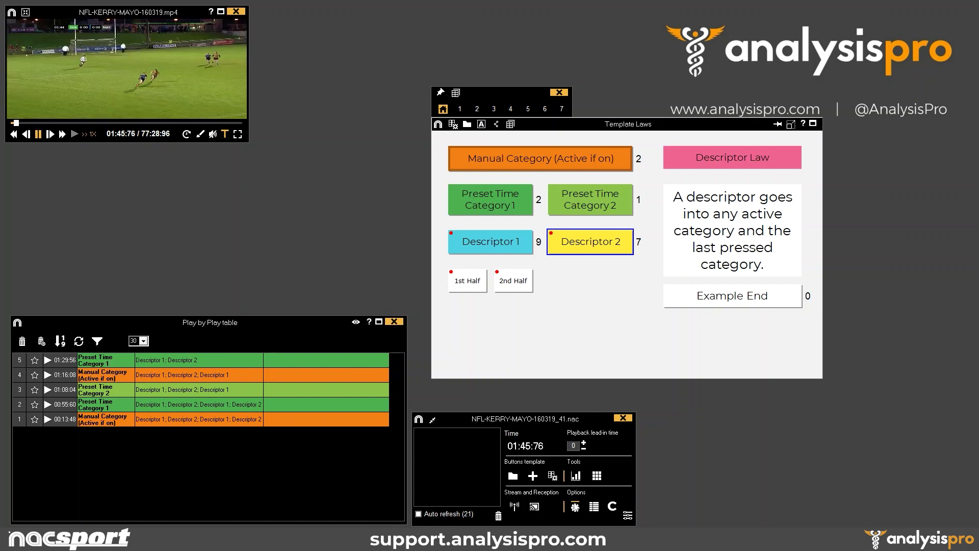
Step: Review the register options for descriptor behaviour and add Descriptor 2 once more to the latest Preset Time Category 1 register
click(575, 507)
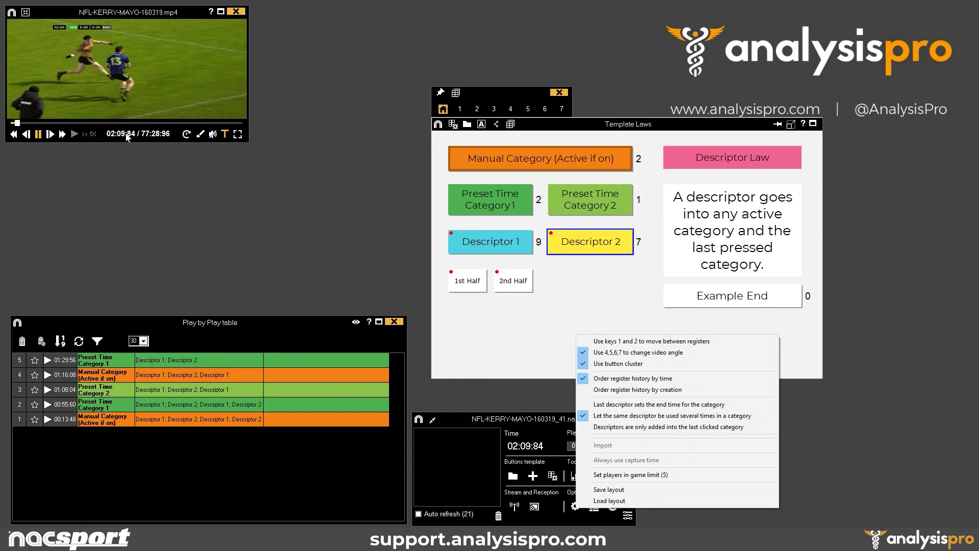
click(573, 275)
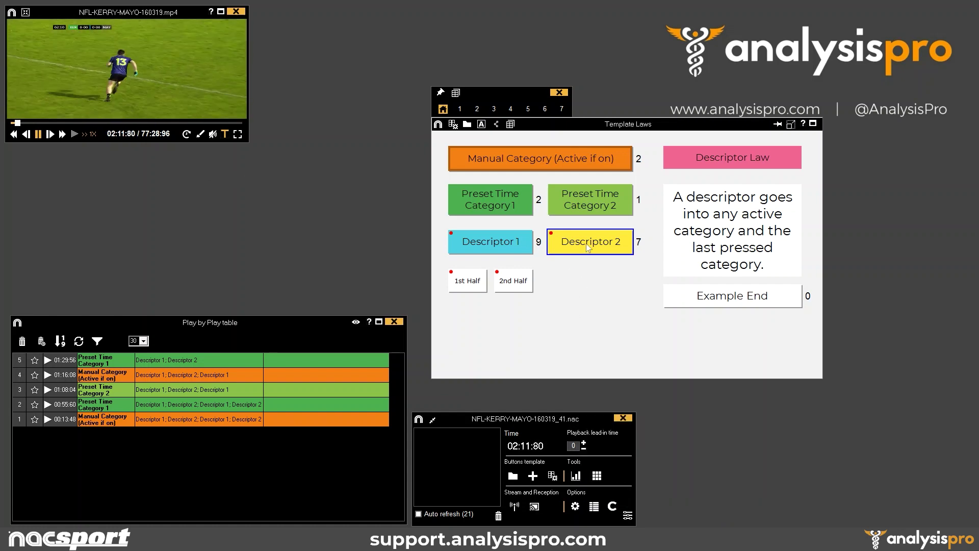
click(591, 241)
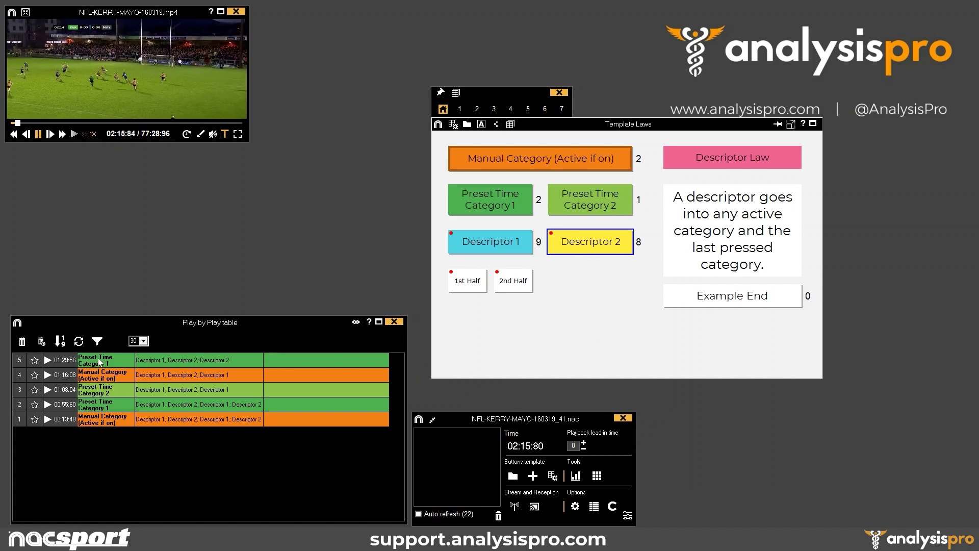
click(574, 506)
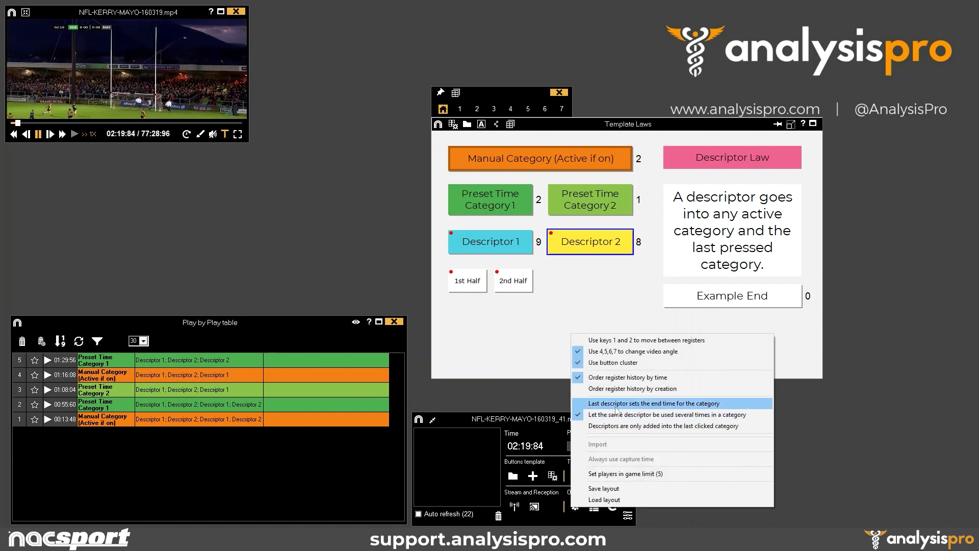
click(491, 327)
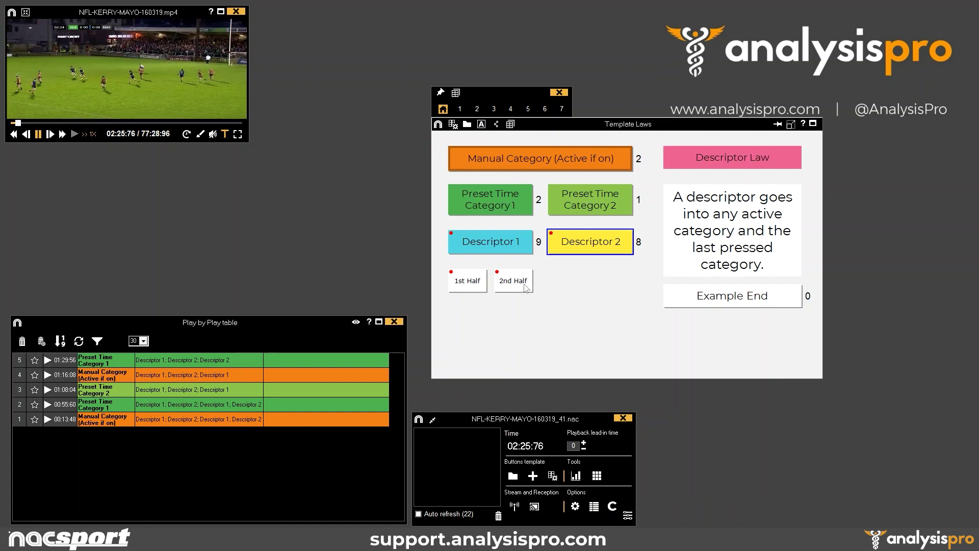
Step: Activate auto-add for the 1st Half descriptor and register a Manual Category, switched on and off, followed by Preset Time Category 1
right_click(469, 284)
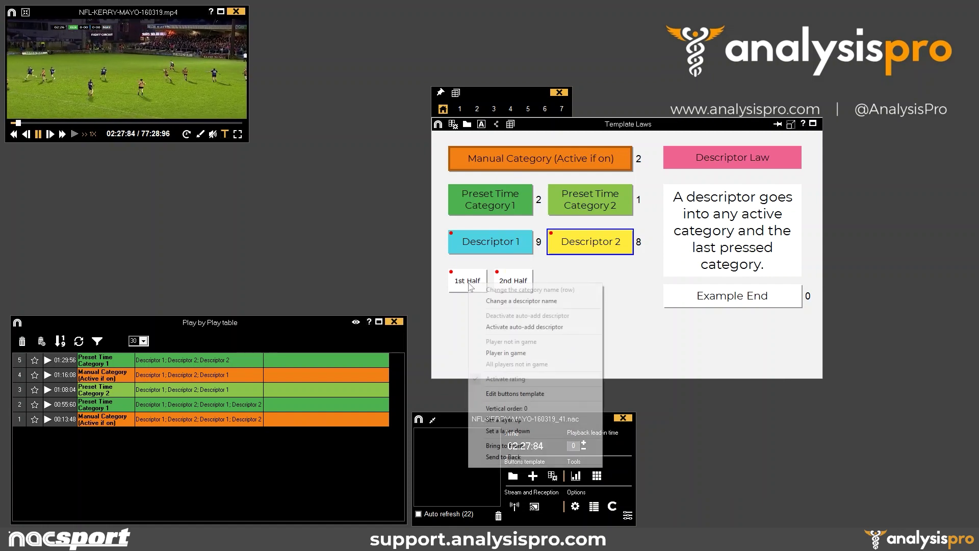
click(518, 327)
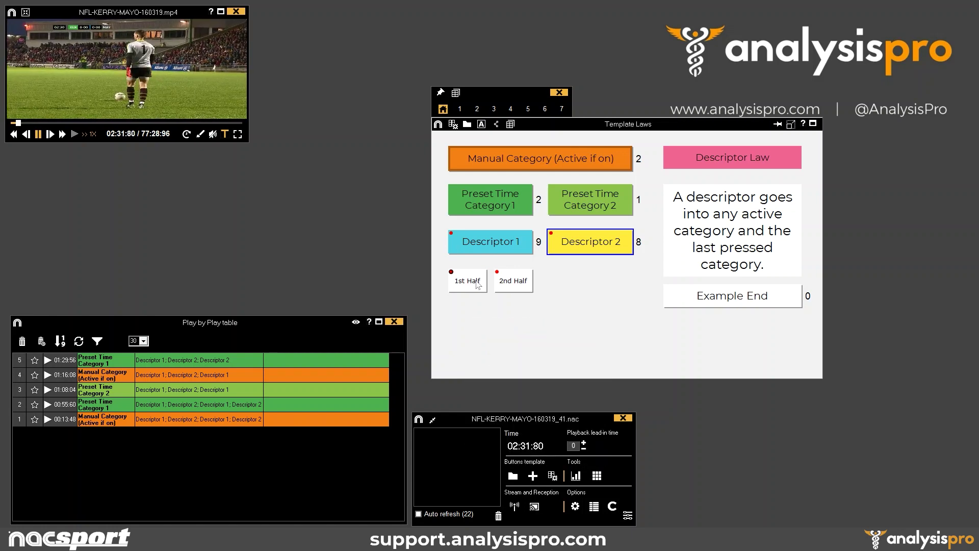
click(503, 166)
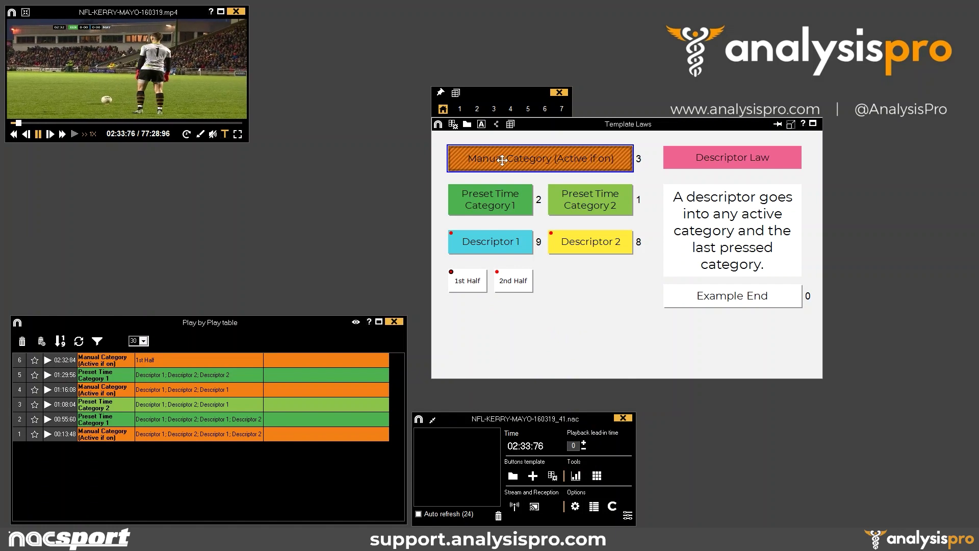
click(514, 160)
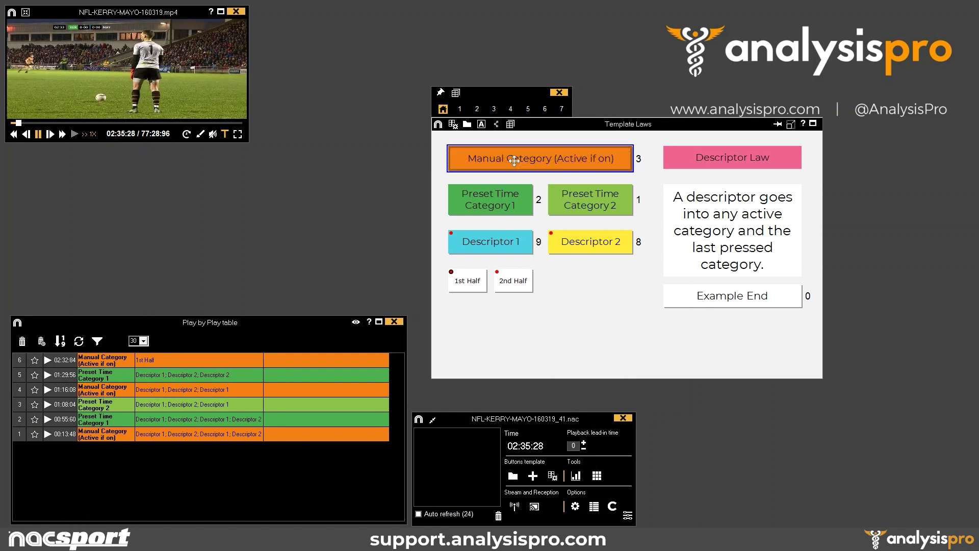
click(501, 196)
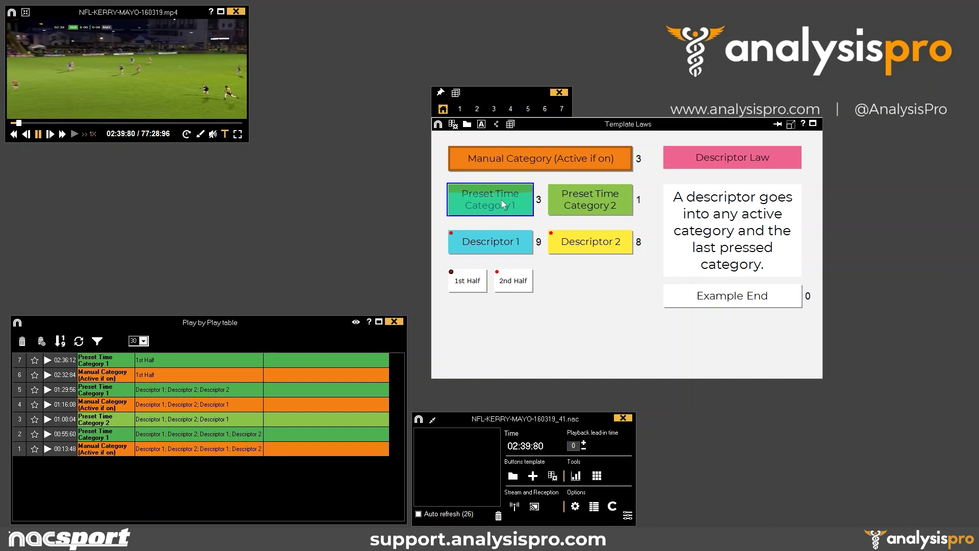
Step: Deactivate auto-add for the 1st Half descriptor, and switch it on and back off for 2nd Half
right_click(464, 286)
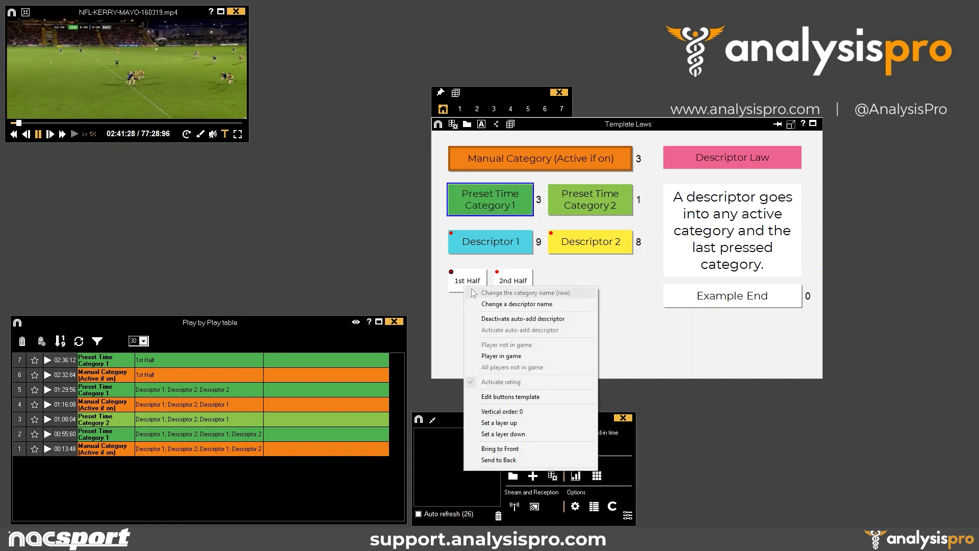
click(504, 319)
right_click(510, 289)
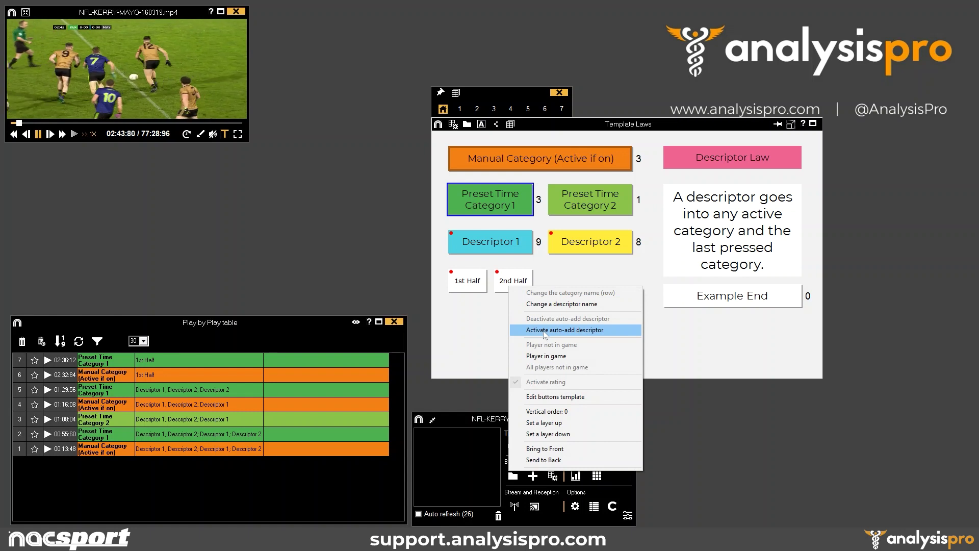
click(515, 329)
right_click(510, 286)
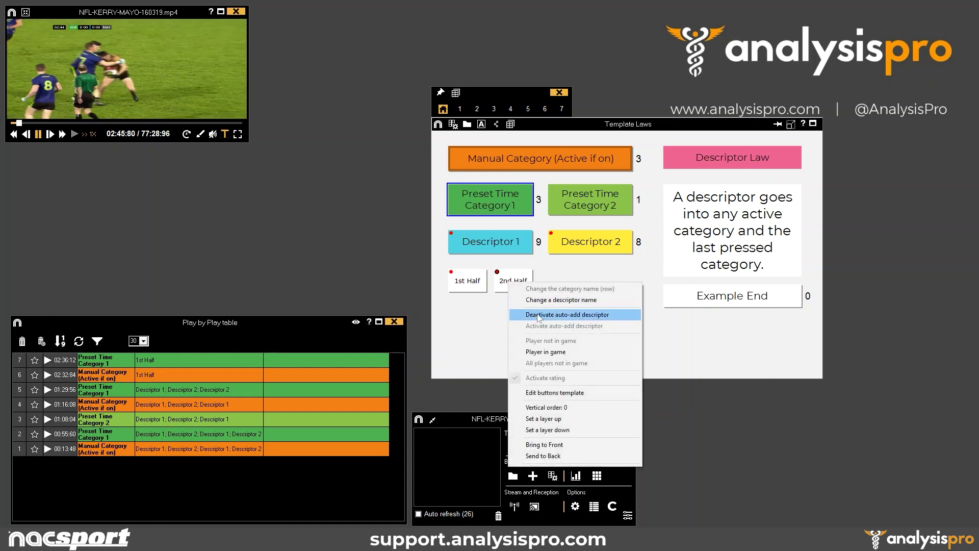
click(540, 314)
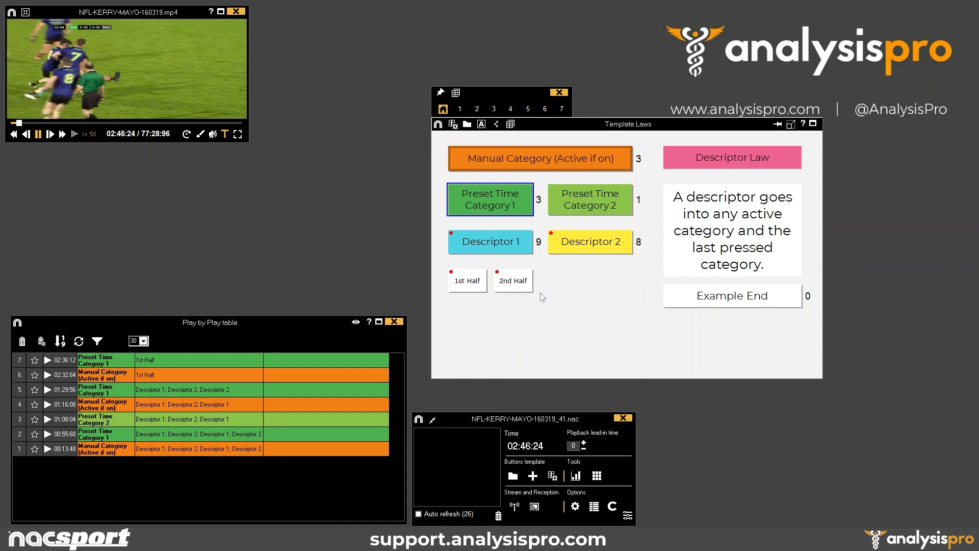
Step: Switch the Manual Category on, register Preset Time Category 1, and add Descriptor 1 to both
click(517, 159)
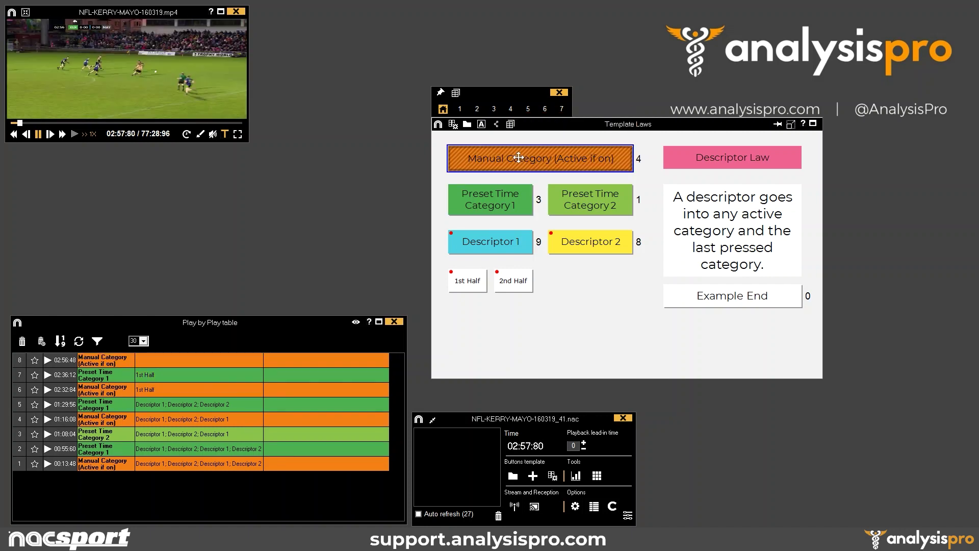
click(502, 201)
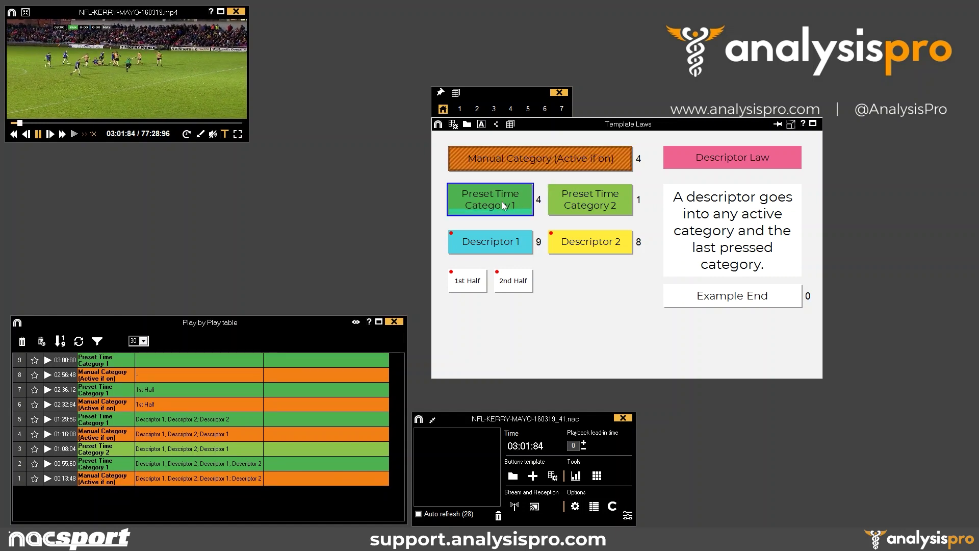
click(494, 244)
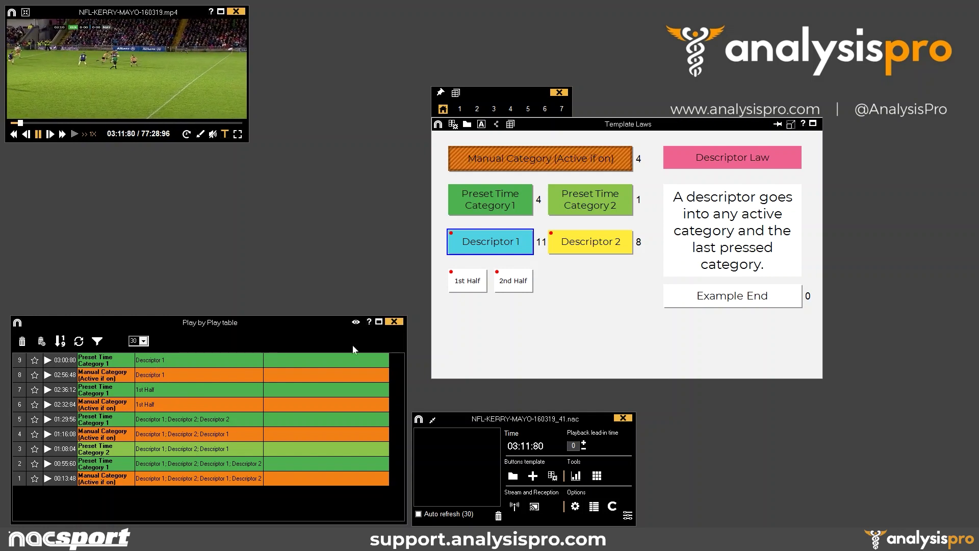
Step: Register Preset Time Category 2, add Descriptor 2 while the Manual Category is still active, and switch the Manual Category off
click(596, 206)
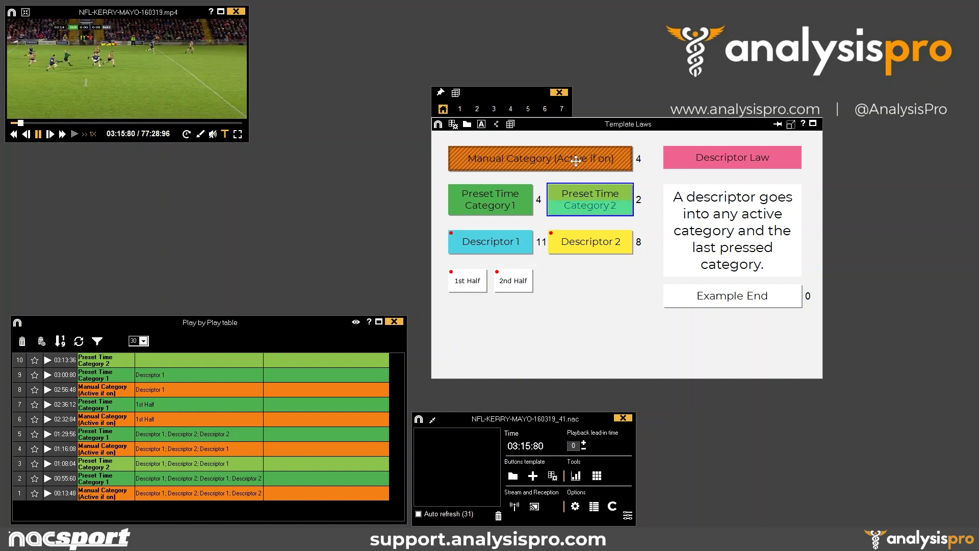
click(592, 247)
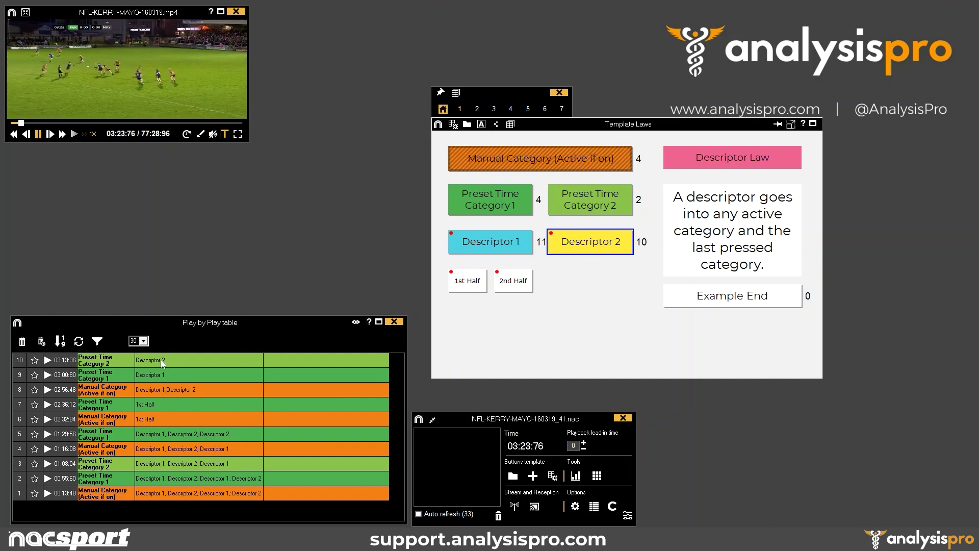
click(574, 158)
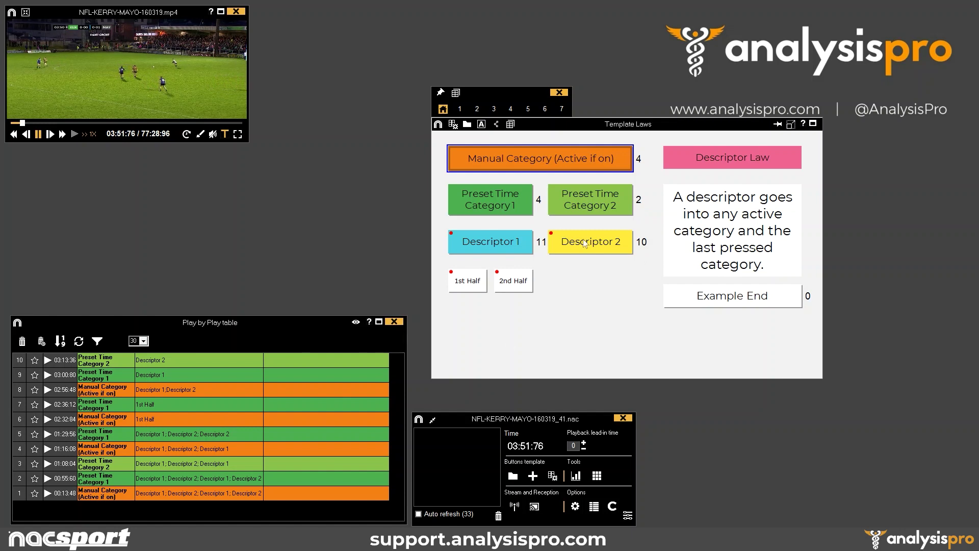
Step: Register another Manual Category with only Descriptor 2 added, switching it on and back off
click(584, 158)
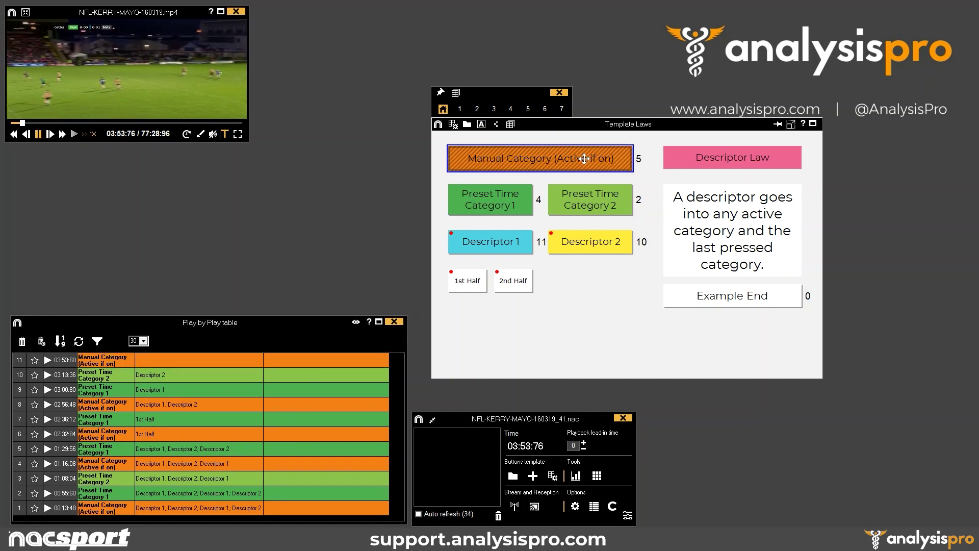
click(630, 245)
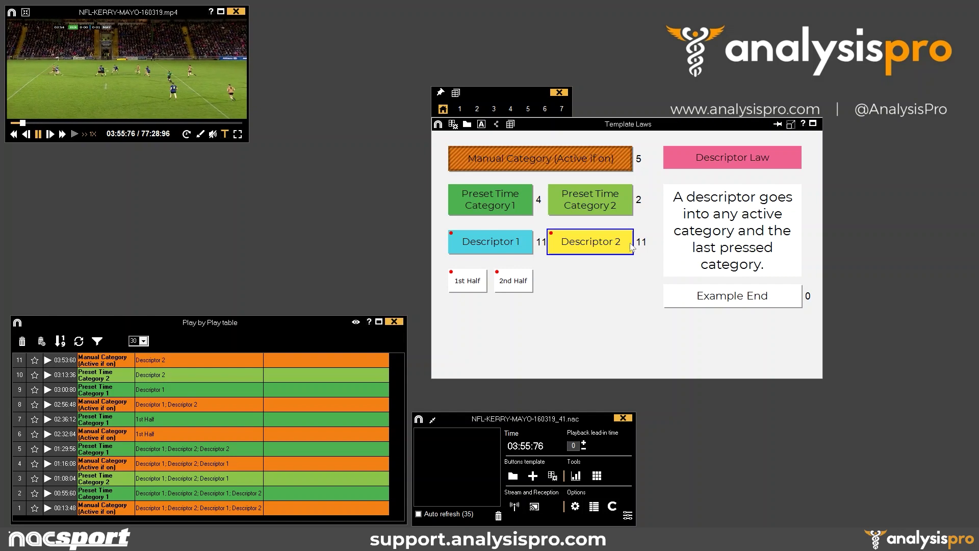
click(591, 157)
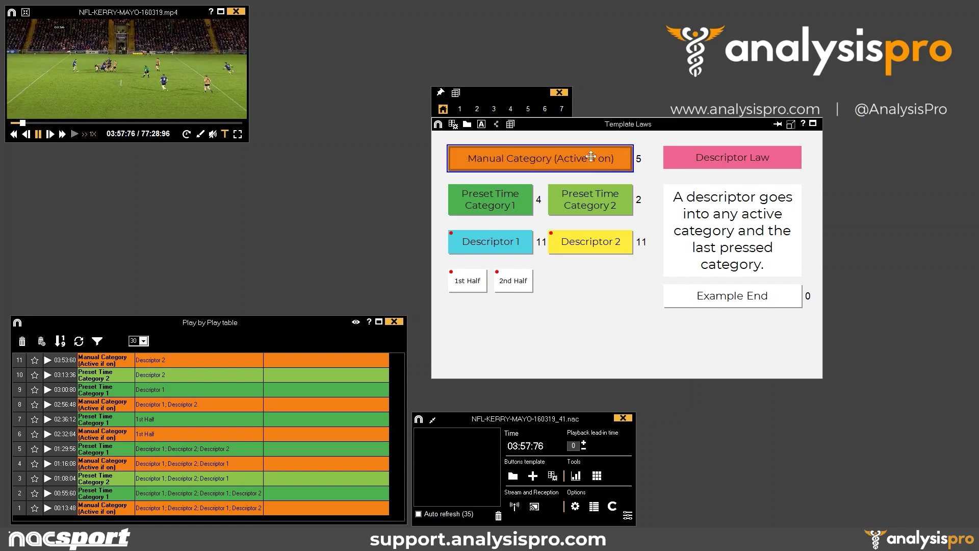
Step: Register a Manual Category overlapping Preset Time Category 2, add Descriptor 2 to both, switch the Manual Category off, and mark Example End
click(591, 157)
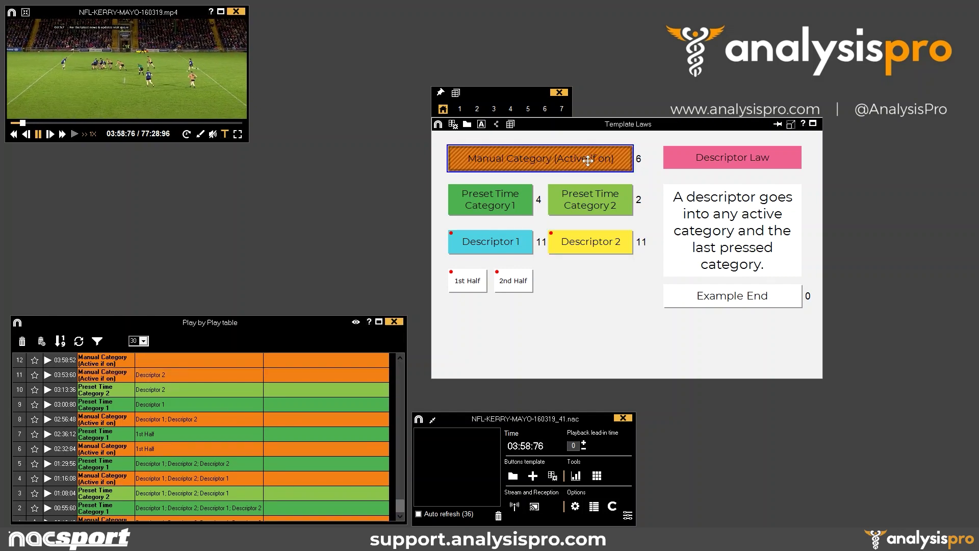
click(594, 200)
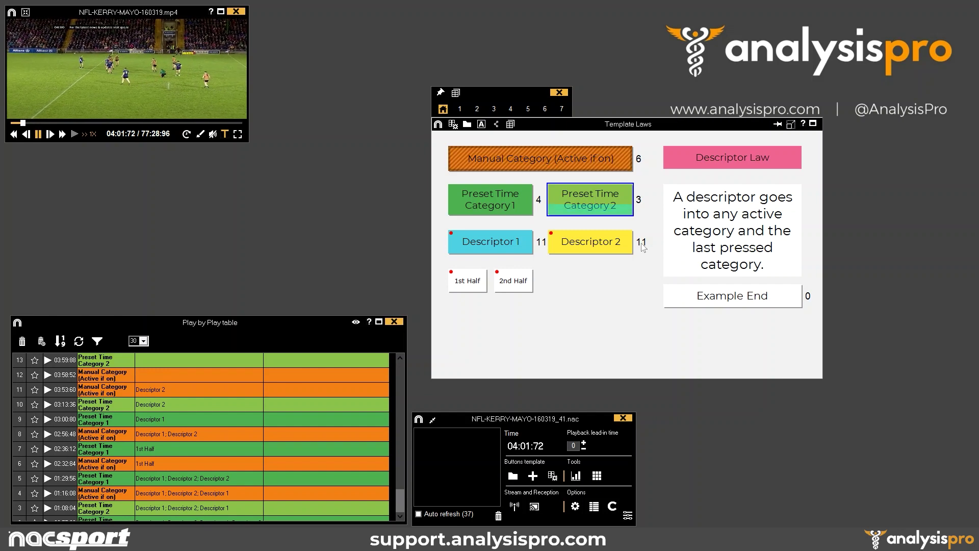
click(607, 247)
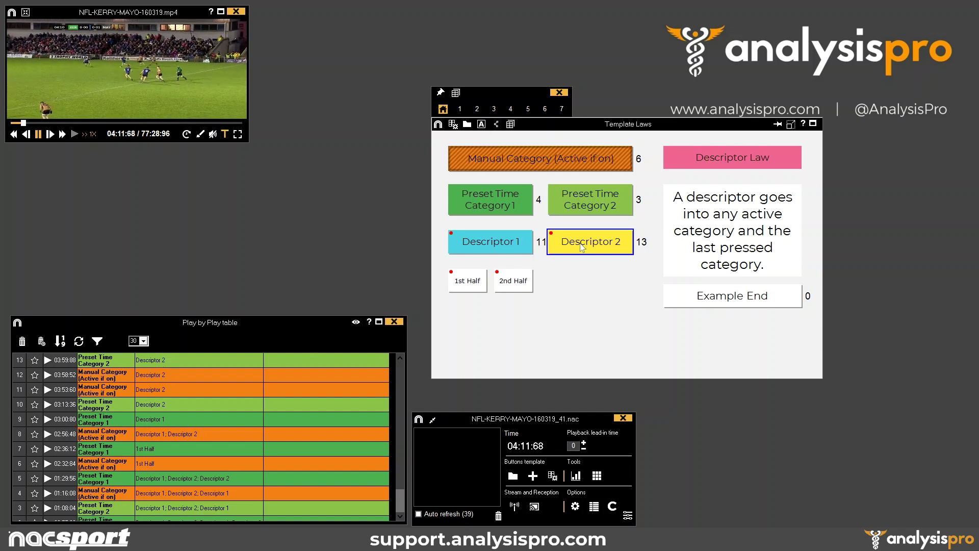
click(557, 162)
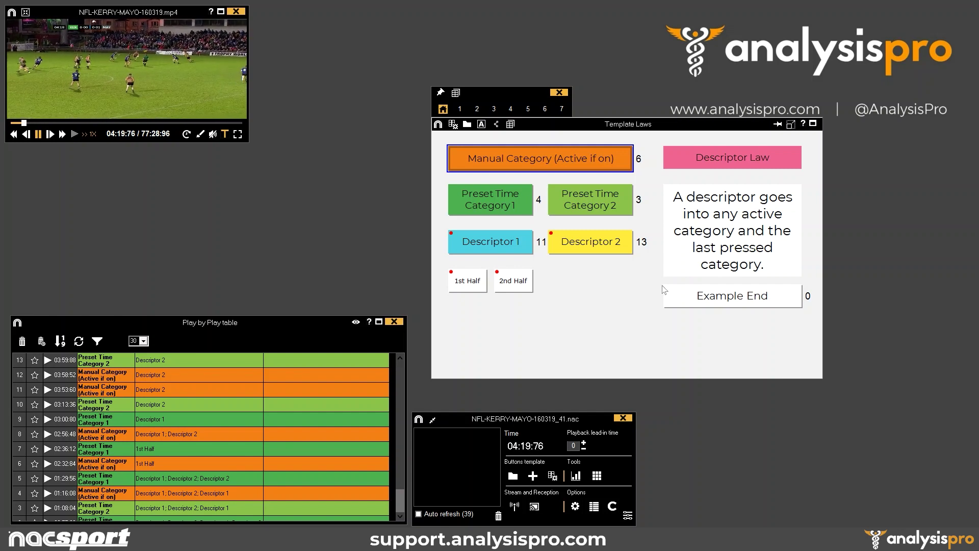
click(684, 293)
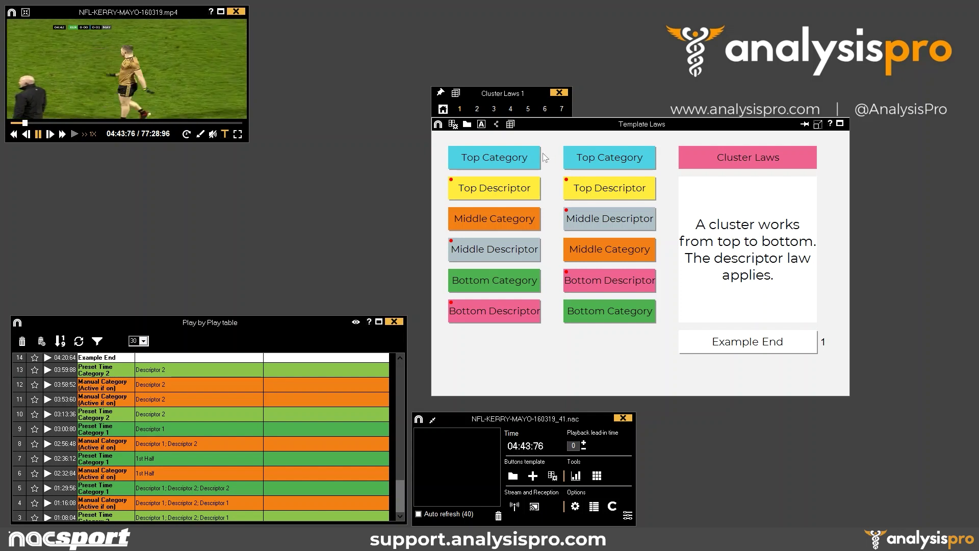
Step: Tag the first Cluster Laws column in order, following each Top, Middle and Bottom Category with its own descriptor, and mark Example End
click(516, 160)
click(508, 196)
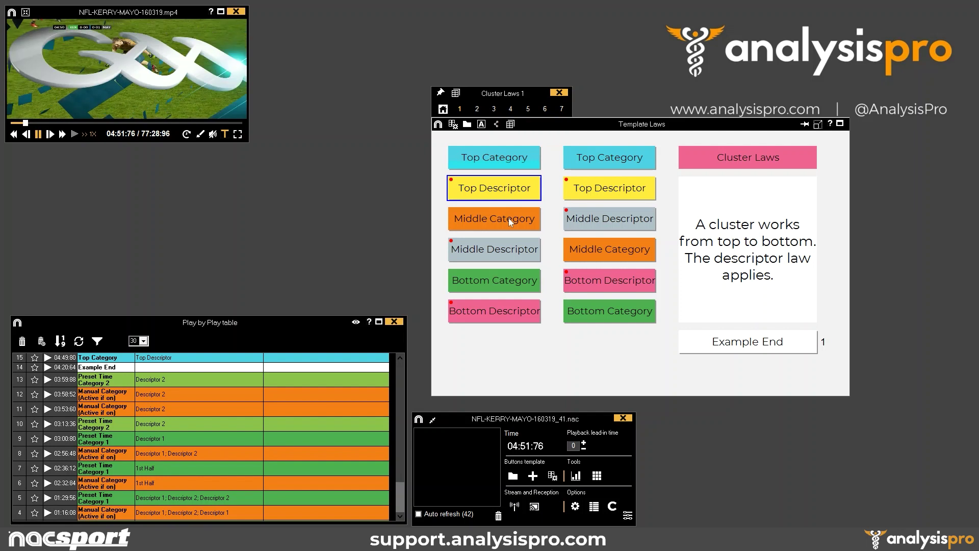
click(509, 218)
click(504, 257)
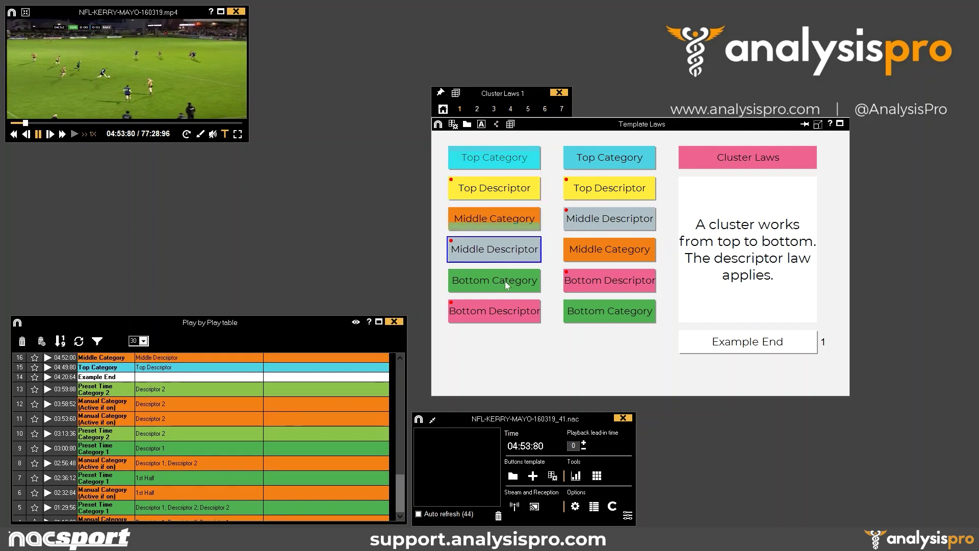
click(505, 280)
click(501, 312)
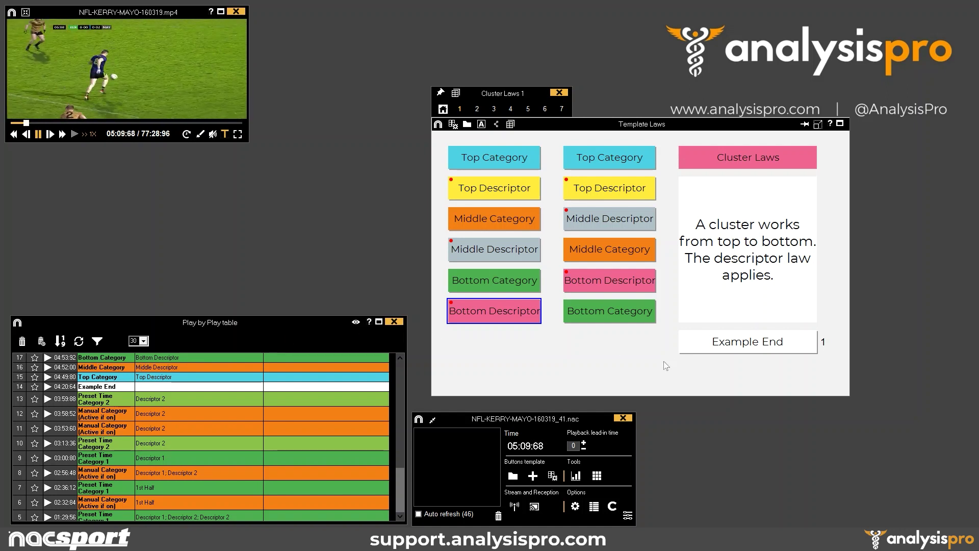
click(728, 351)
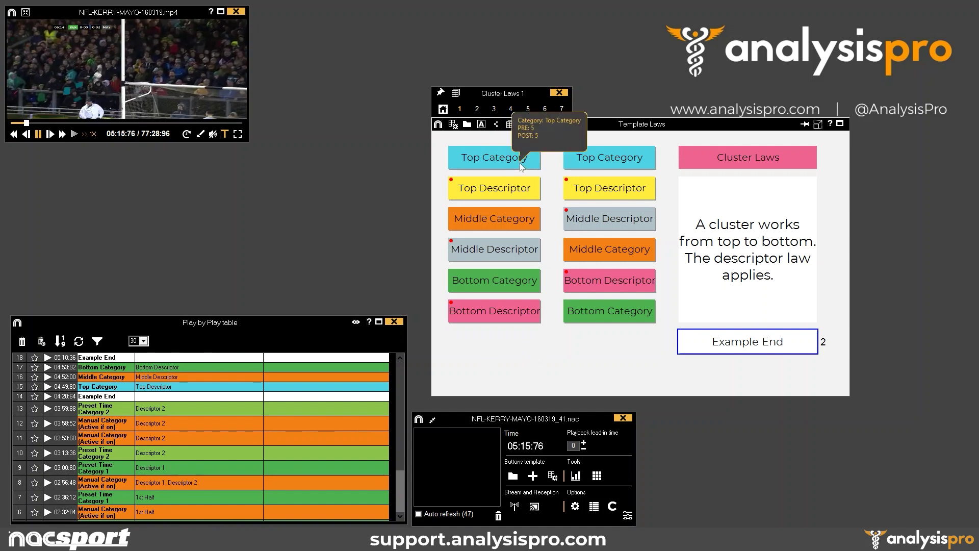
Step: Put the template into edit mode and examine the vertical order of each first-column button from Top Category to Bottom Descriptor
click(453, 125)
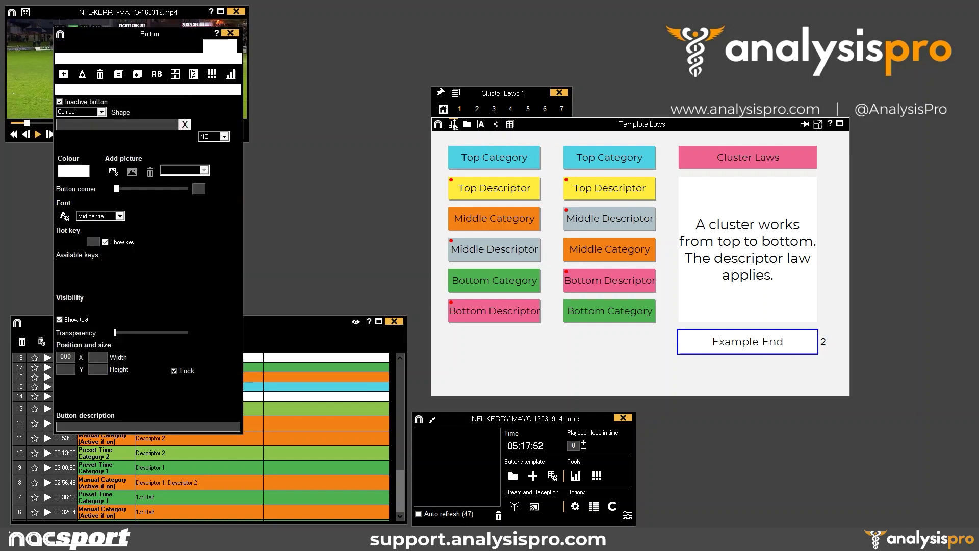
click(498, 160)
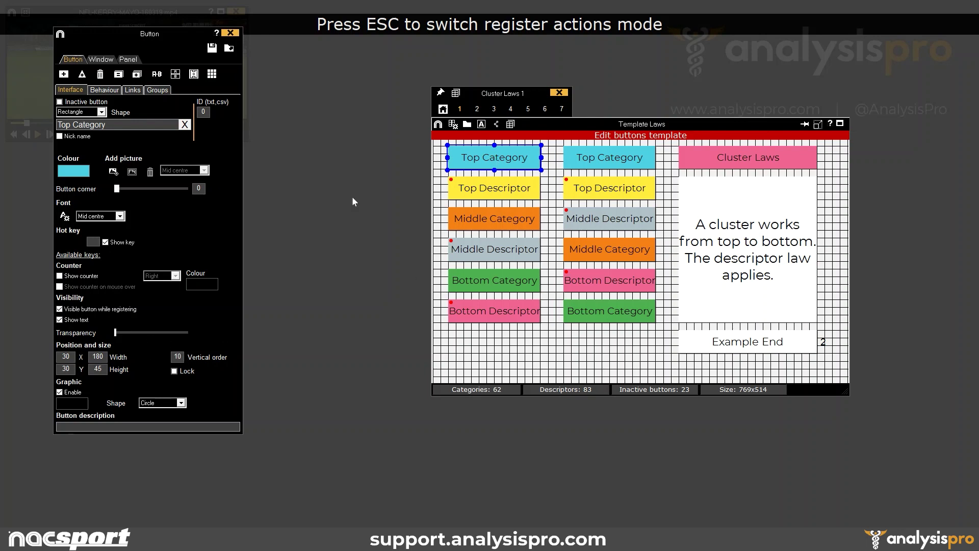
click(473, 190)
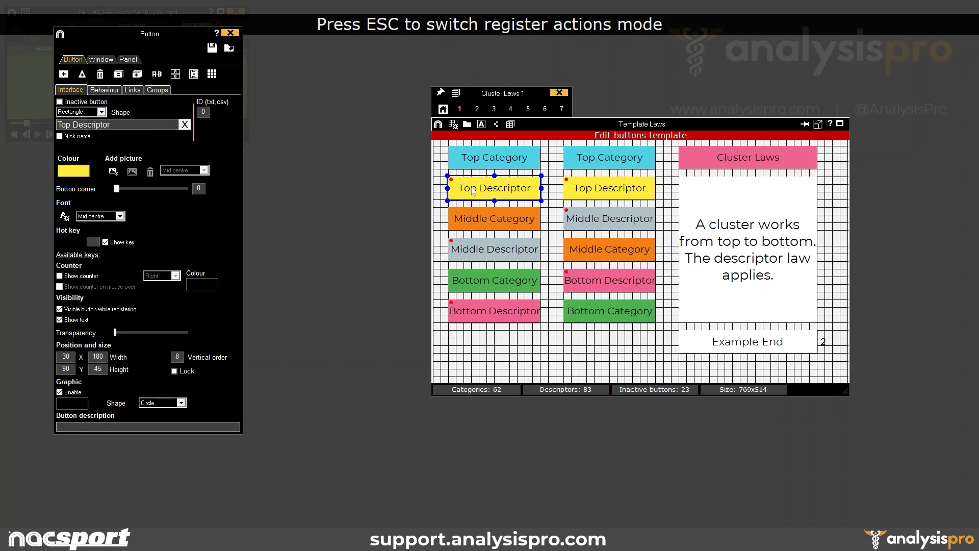
click(478, 225)
click(483, 250)
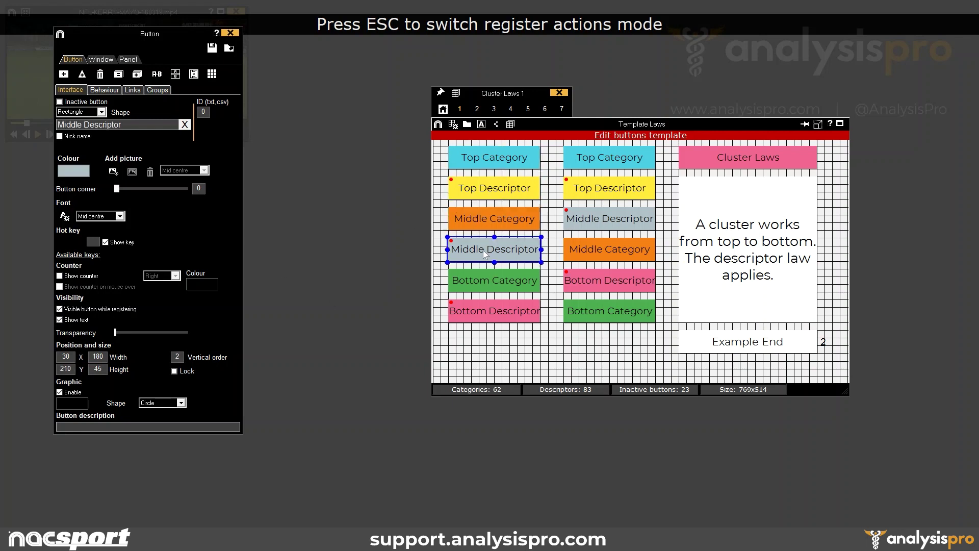
click(483, 286)
click(484, 317)
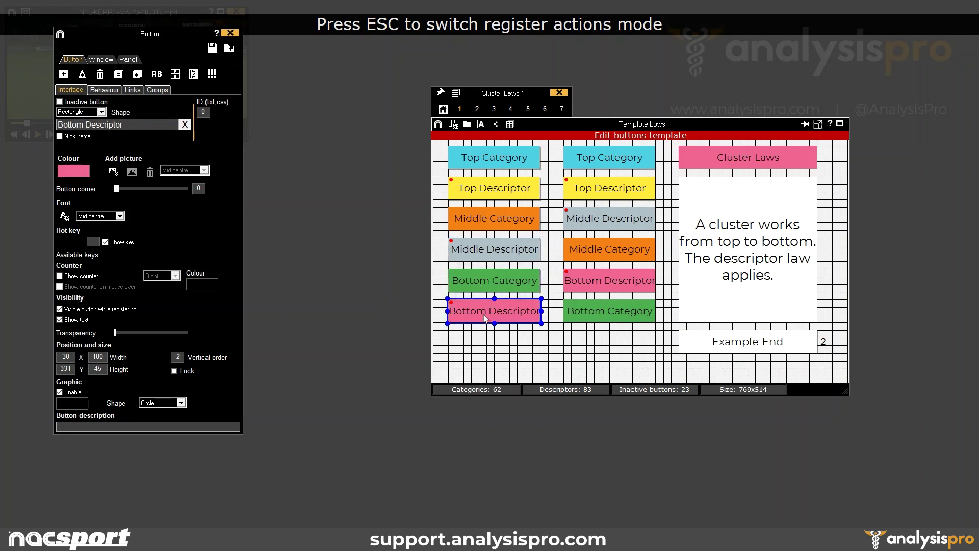
click(478, 283)
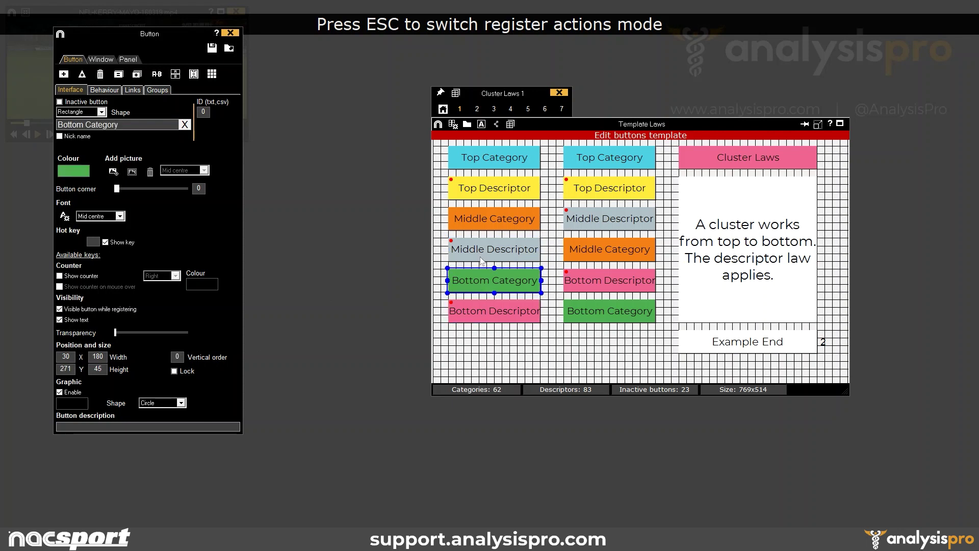
click(483, 250)
click(495, 219)
click(496, 187)
click(498, 162)
click(495, 311)
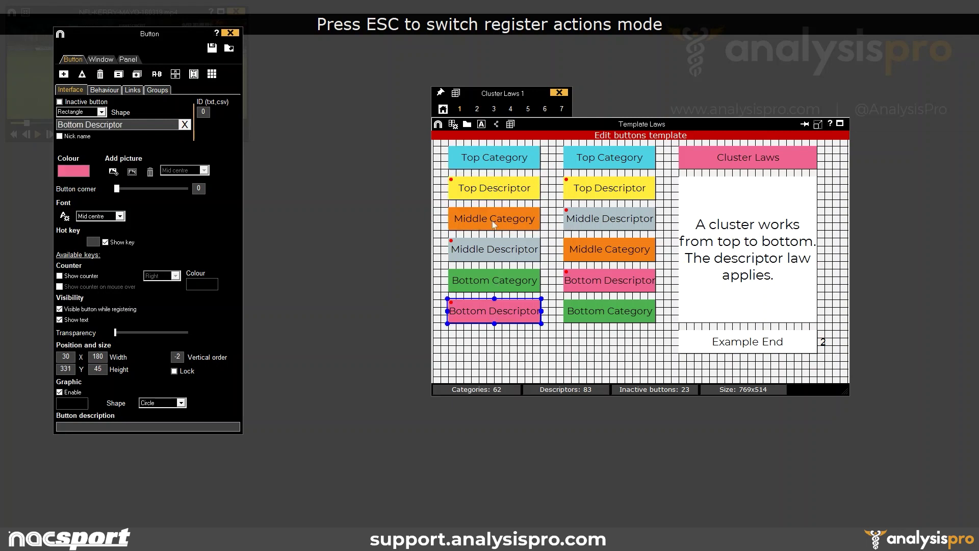
click(499, 161)
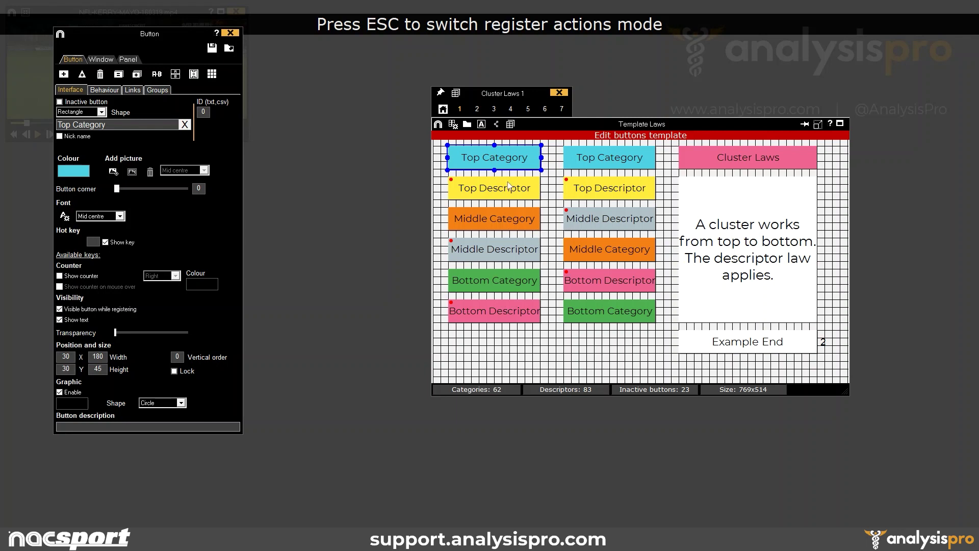
Step: Move the first-column Top Descriptor button directly onto the Top Category button so the two are stacked
click(491, 191)
drag(491, 191, 488, 158)
click(488, 158)
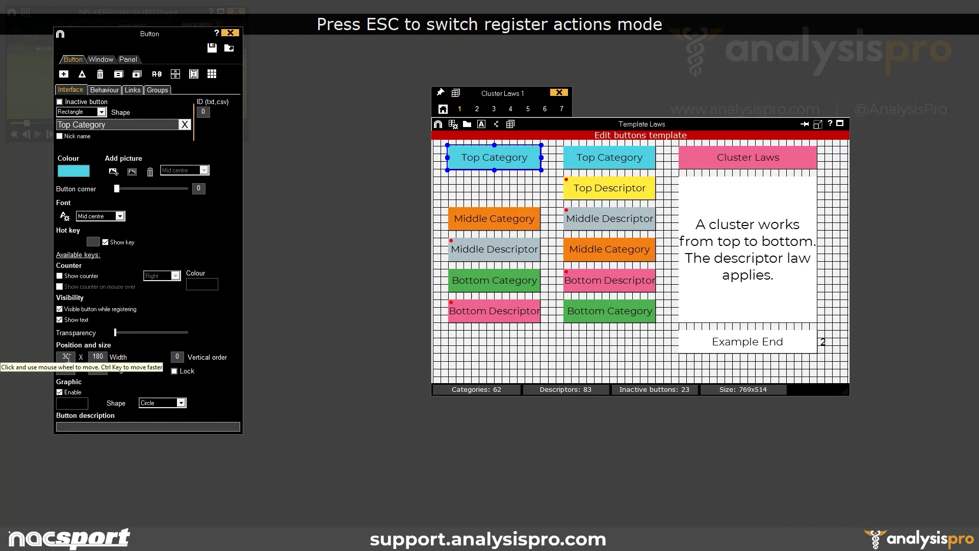
Step: Stack the first column's Middle and Bottom category and descriptor buttons under Top Category by setting their Y position to 30, and close the editor
click(477, 224)
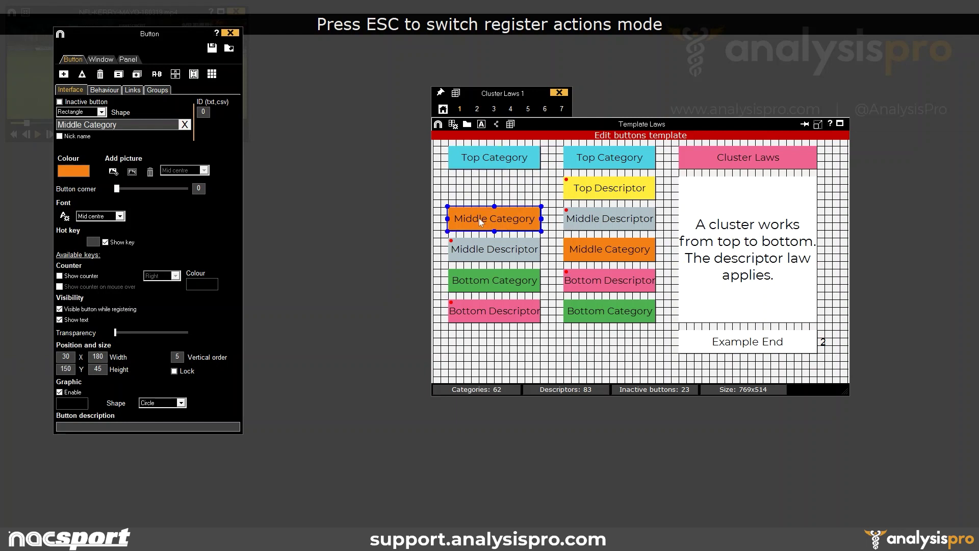
click(471, 256)
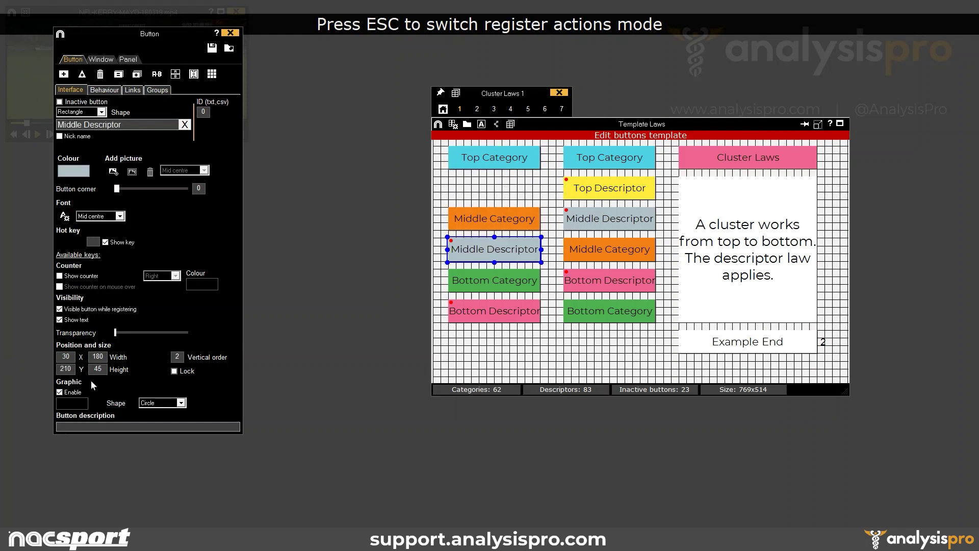
click(502, 158)
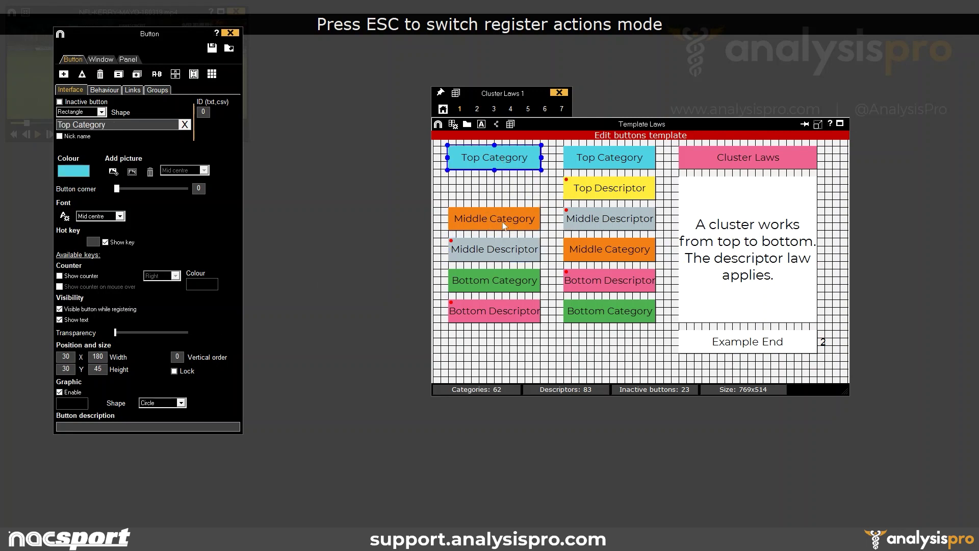
click(497, 227)
drag(462, 192, 527, 339)
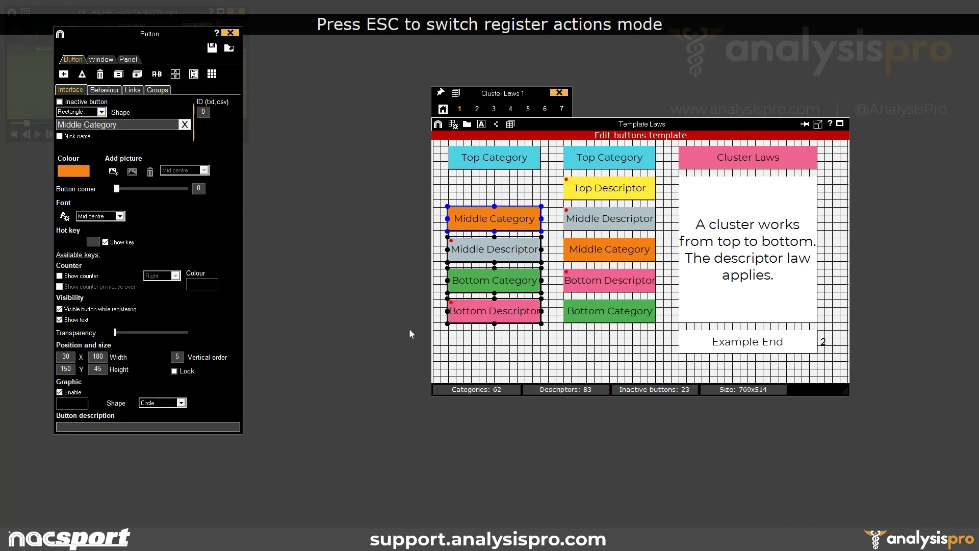
double_click(72, 368)
text(30)
key(Return)
click(463, 257)
click(230, 33)
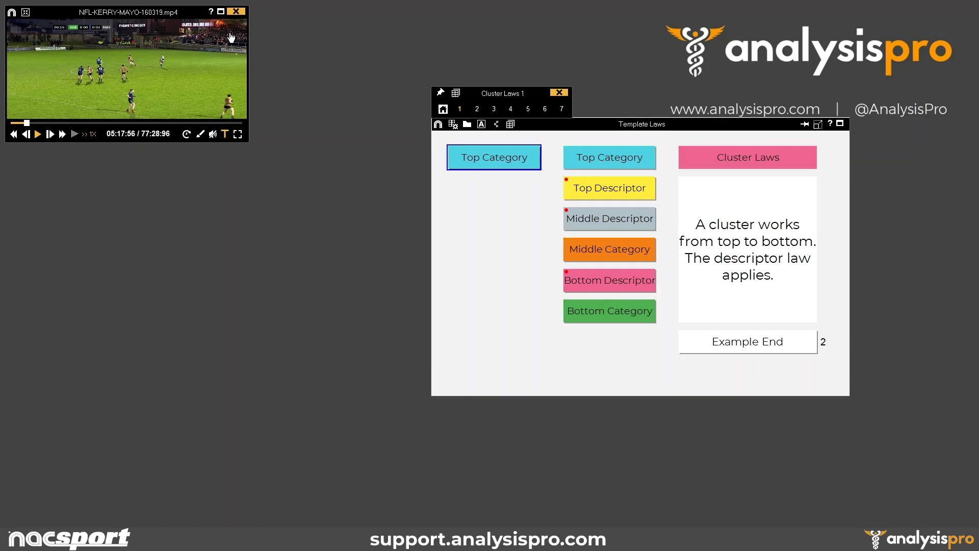
Step: Resume the match video, register the stacked Top Category cluster once, and mark Example End
click(178, 83)
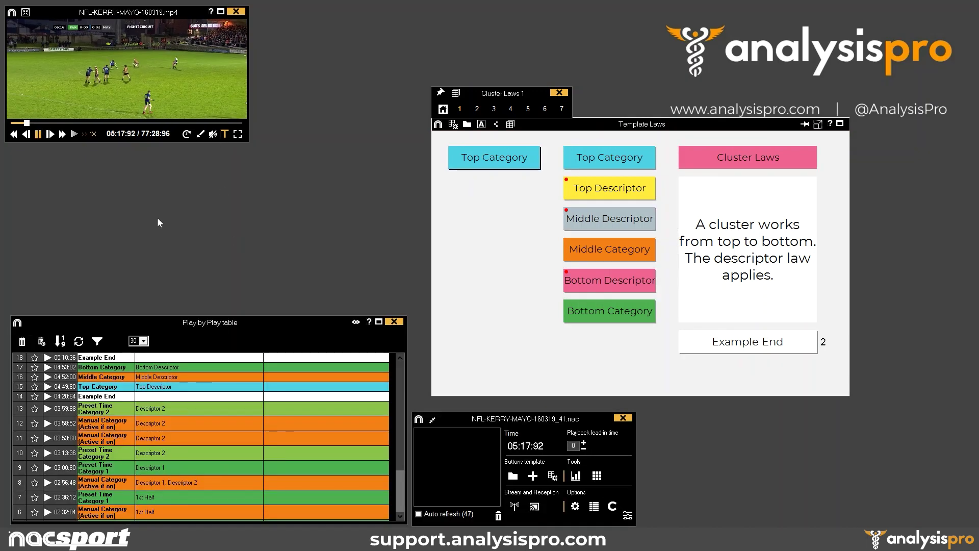
click(480, 156)
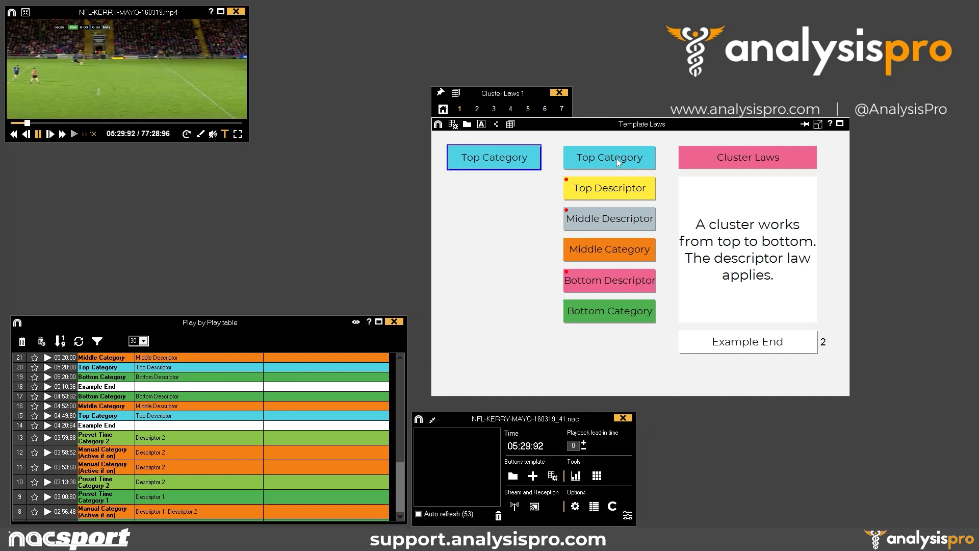
click(711, 347)
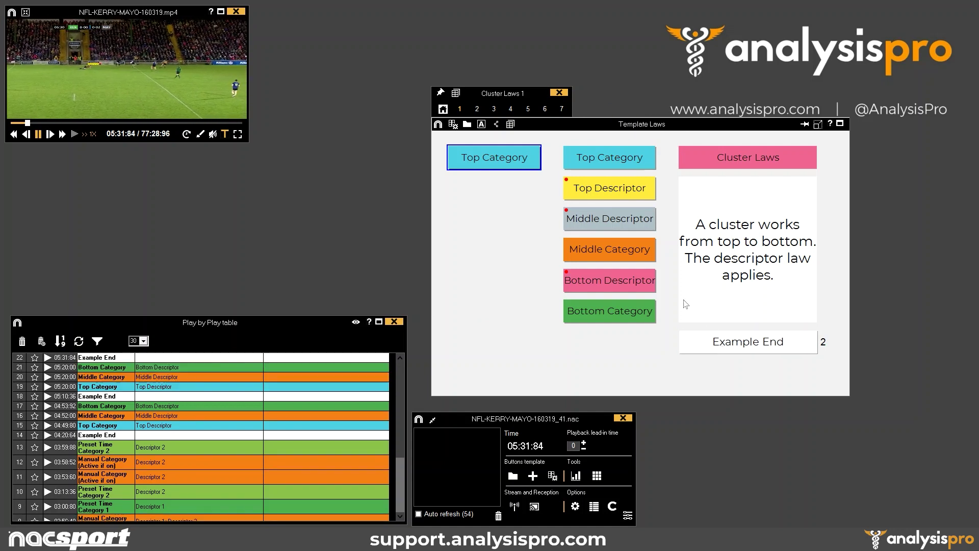
Step: Register the second-column buttons one by one in order from Top Category down to Bottom Category
click(617, 161)
click(615, 190)
click(610, 218)
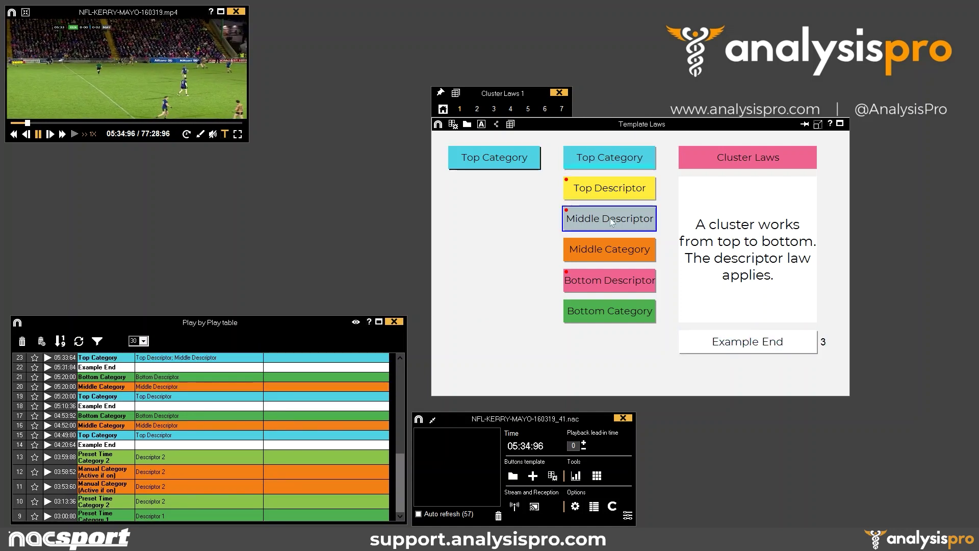
click(616, 250)
click(610, 280)
click(610, 311)
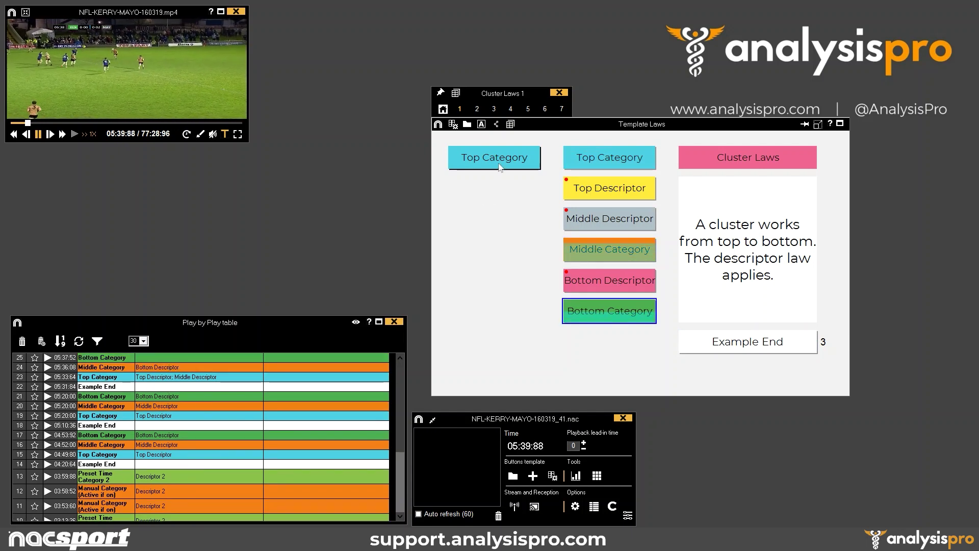
Step: Put the template into edit mode and examine the vertical order of the second-column buttons
click(453, 125)
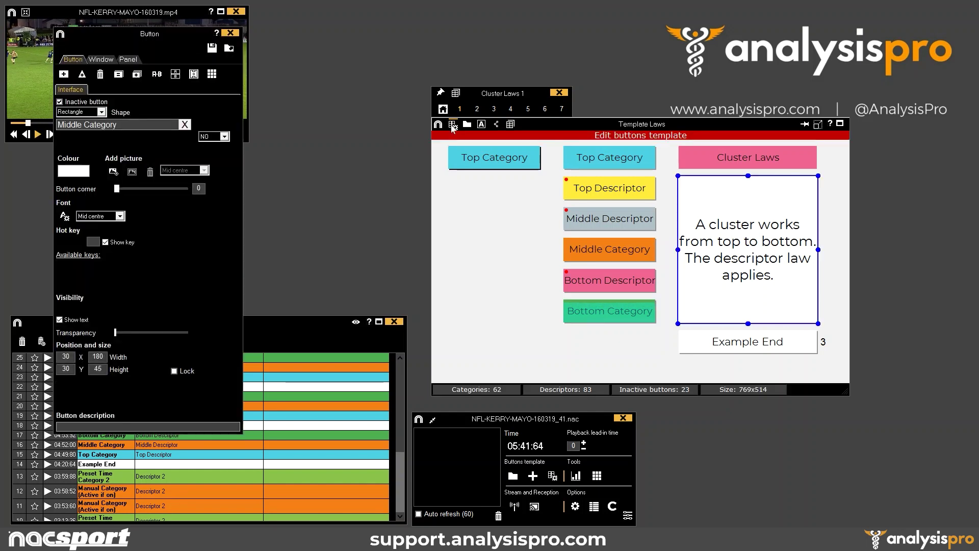
click(609, 313)
click(609, 281)
click(609, 244)
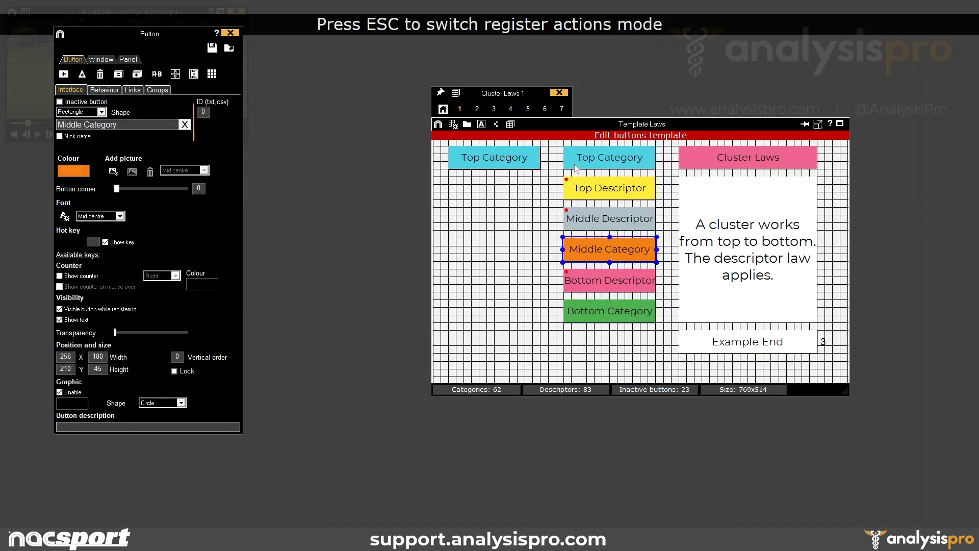
drag(619, 339, 618, 339)
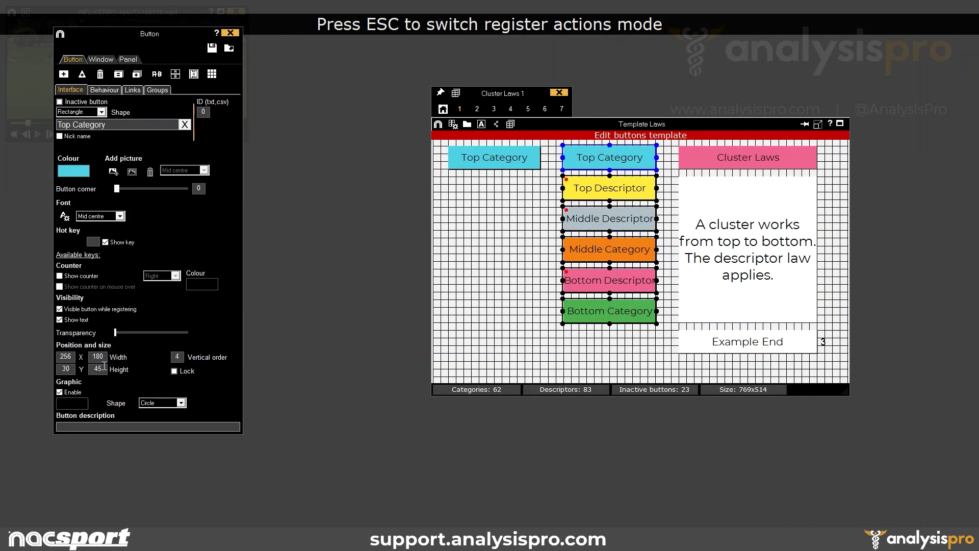
click(586, 162)
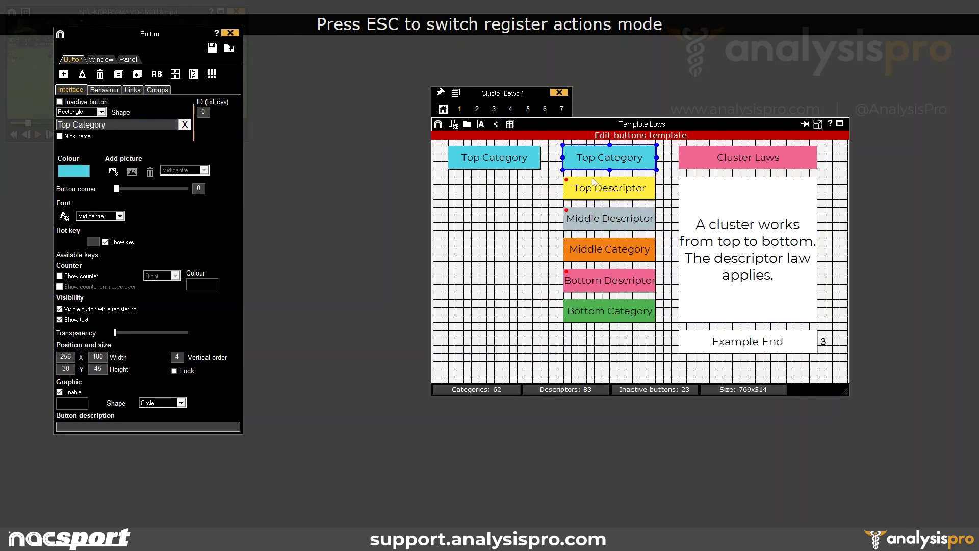
click(599, 189)
click(609, 163)
Step: Stack all second-column category and descriptor buttons on Top Category by setting their Y position to 30, and leave edit mode
drag(624, 368, 607, 336)
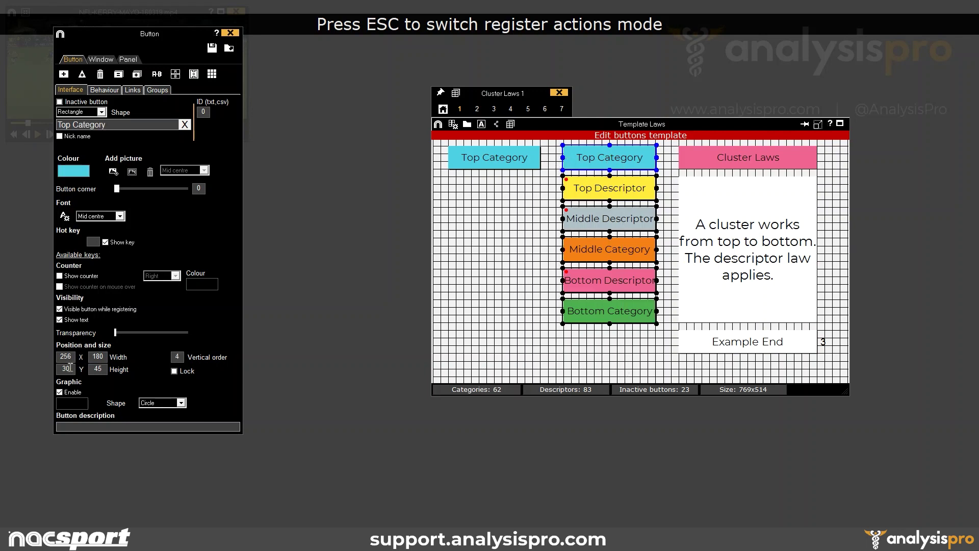
key(Delete)
click(533, 289)
key(Escape)
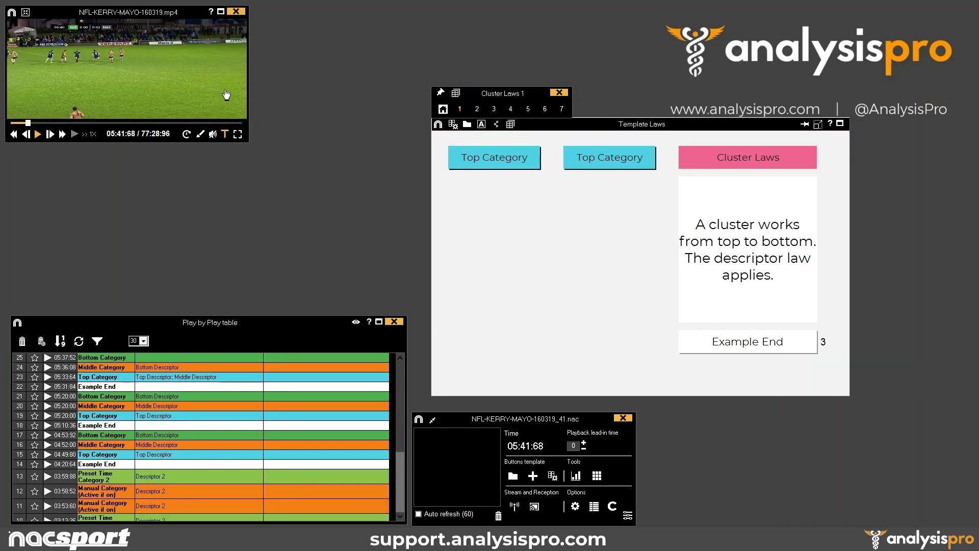
Step: Resume the match video and register the stacked second-column Top Category cluster once between two Example End marks
click(219, 69)
click(748, 342)
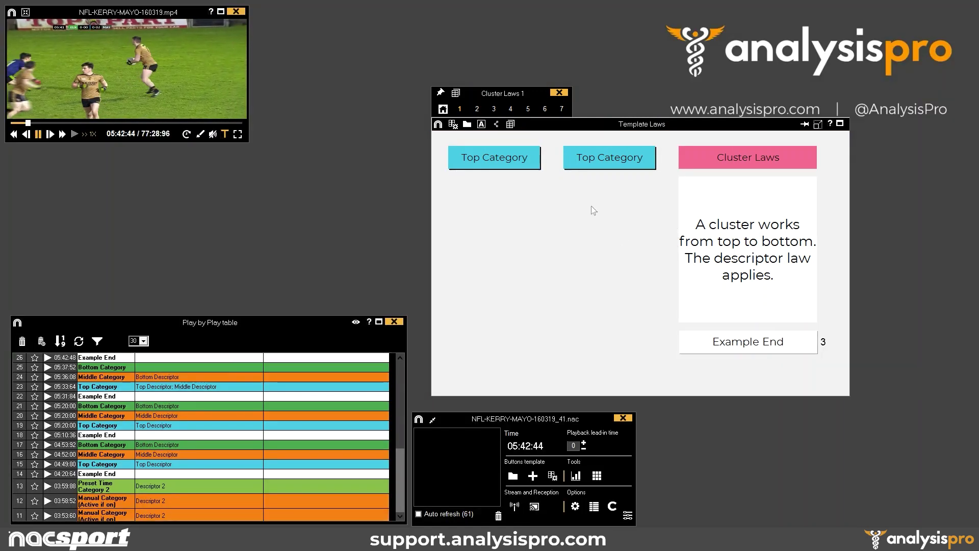
click(606, 155)
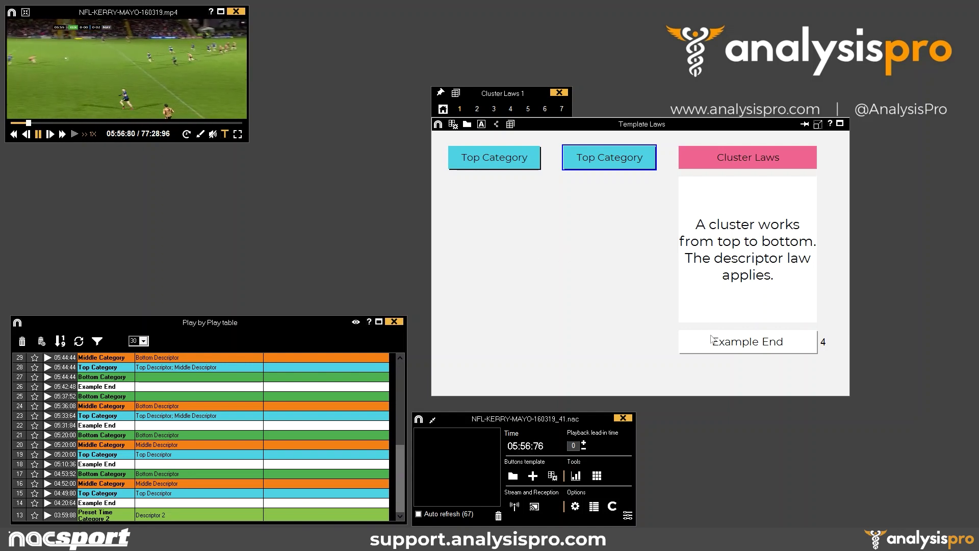
click(729, 342)
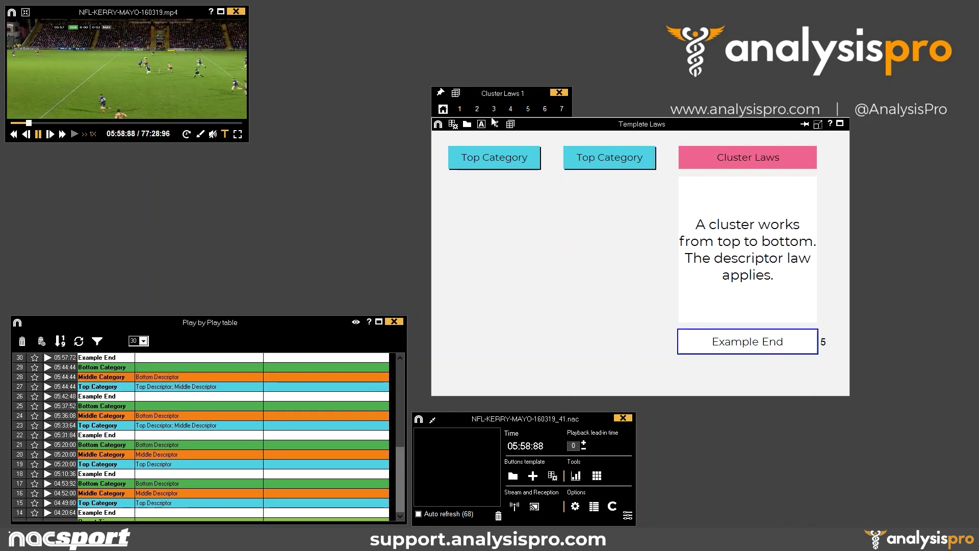
Step: Switch to the Cluster Laws 2 panel, register the first-column buttons in order from Top Category to Bottom Descriptor, and mark Example End
click(478, 108)
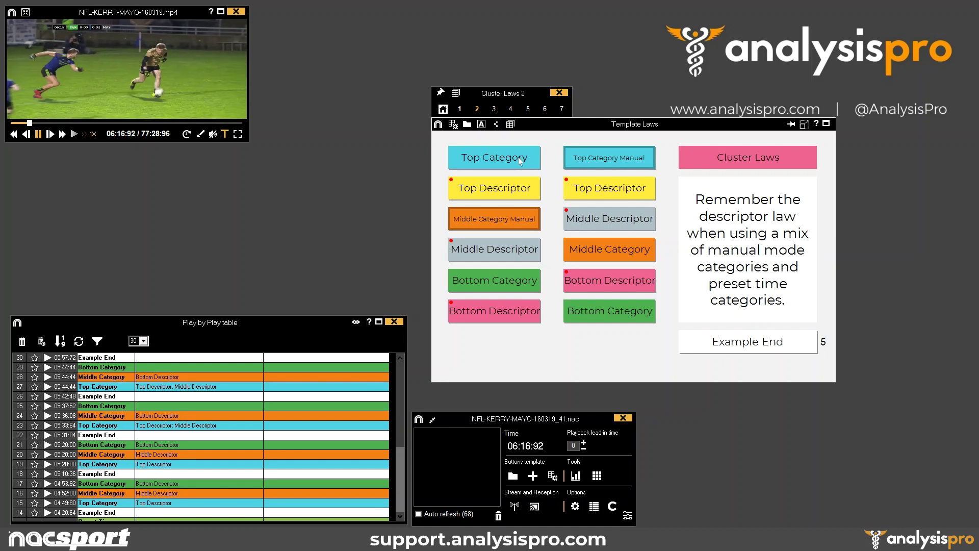
click(496, 160)
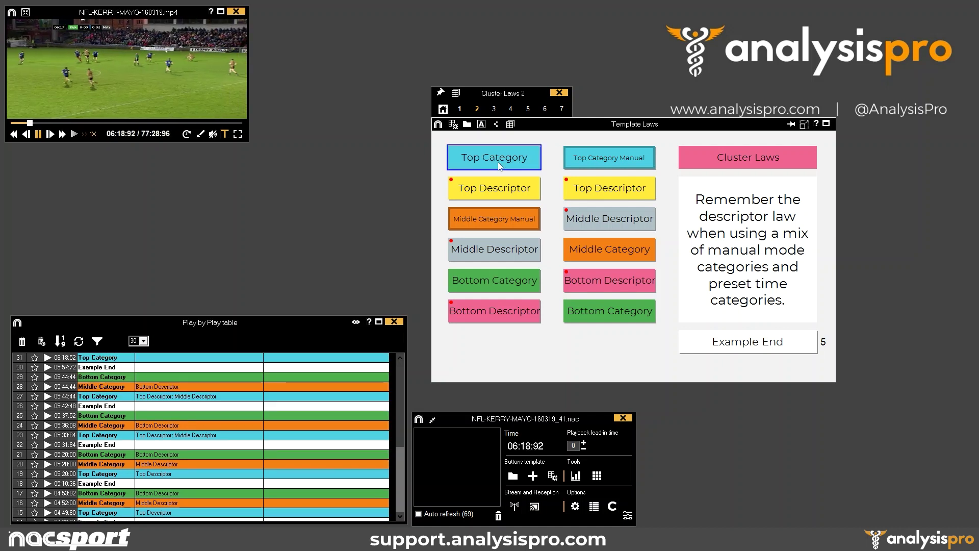
click(503, 191)
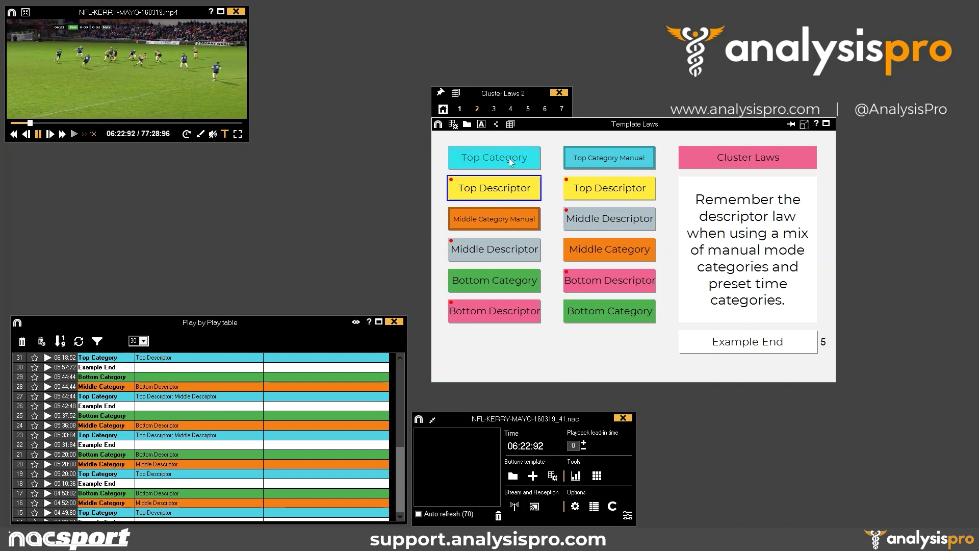
click(507, 224)
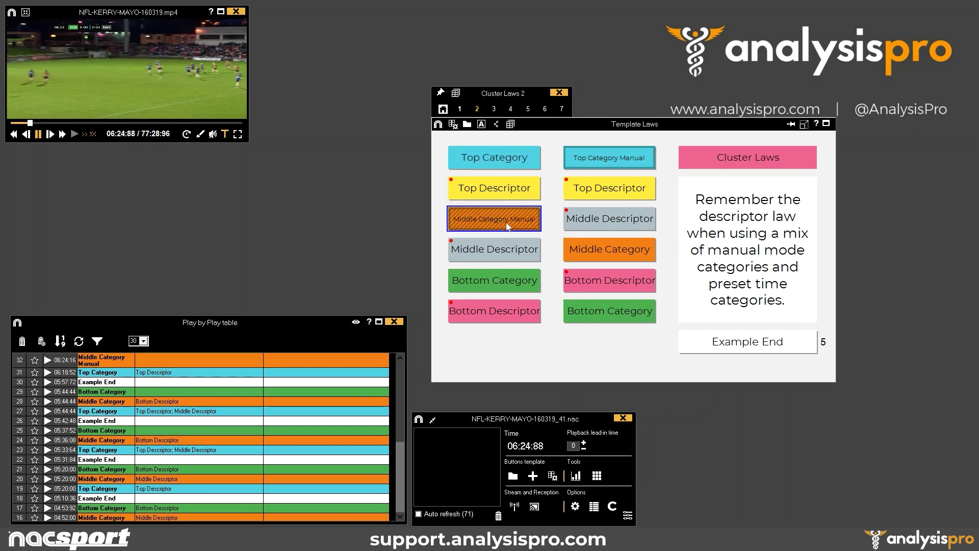
click(513, 252)
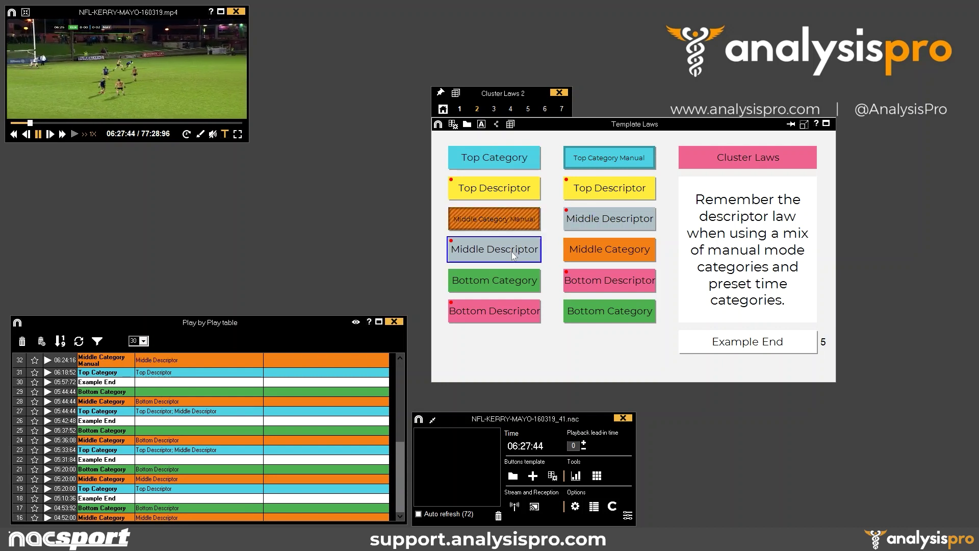
click(498, 284)
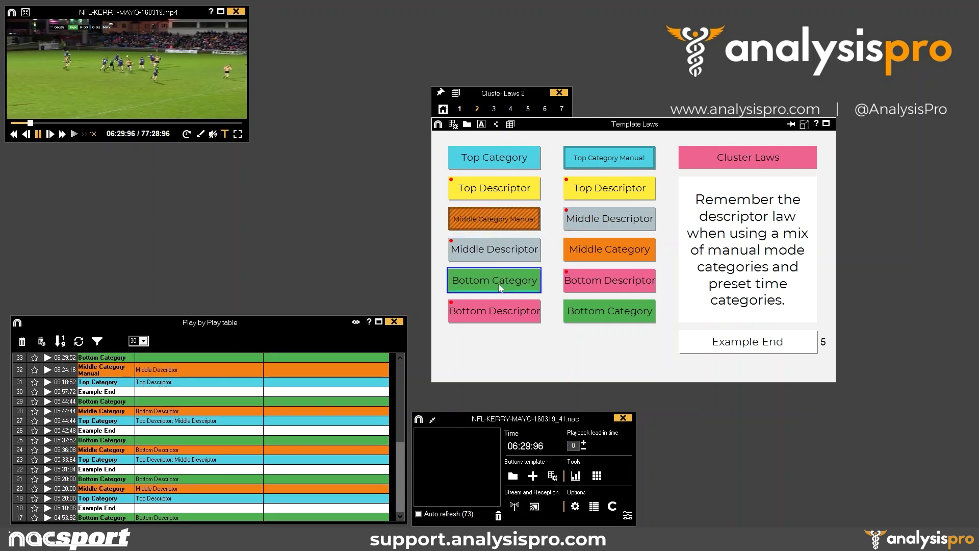
click(493, 313)
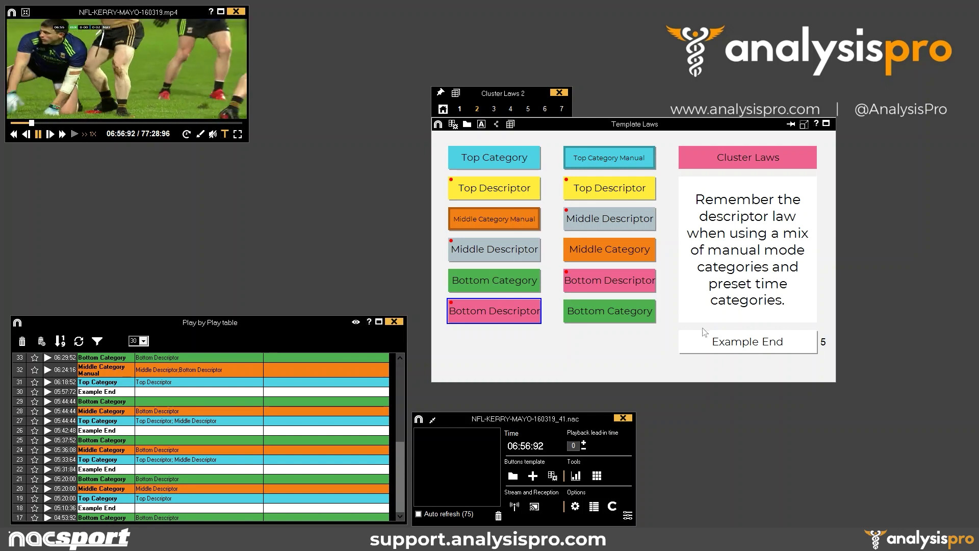
click(746, 347)
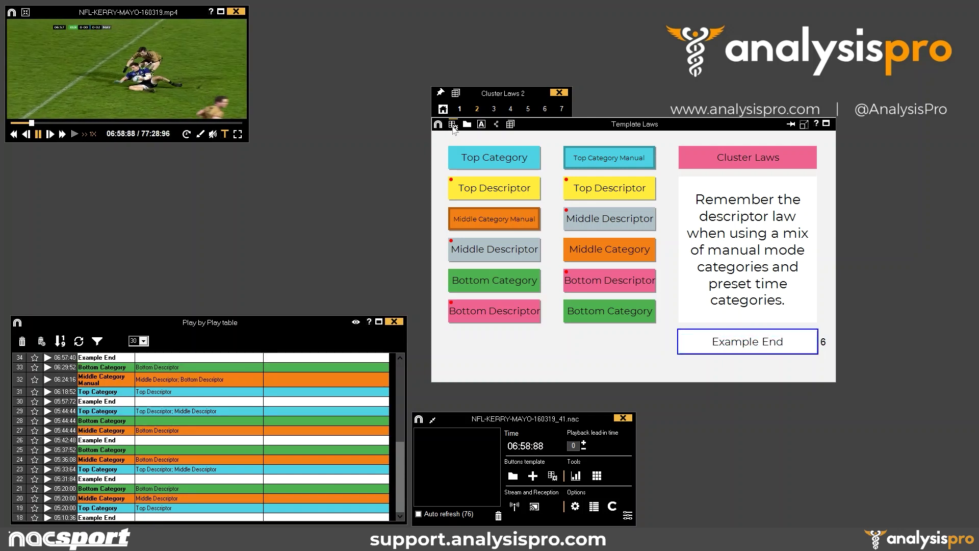
Step: Stack all first-column buttons of Cluster Laws 2 on Top Category by setting their Y position to 30, and close the editor
click(453, 124)
click(465, 159)
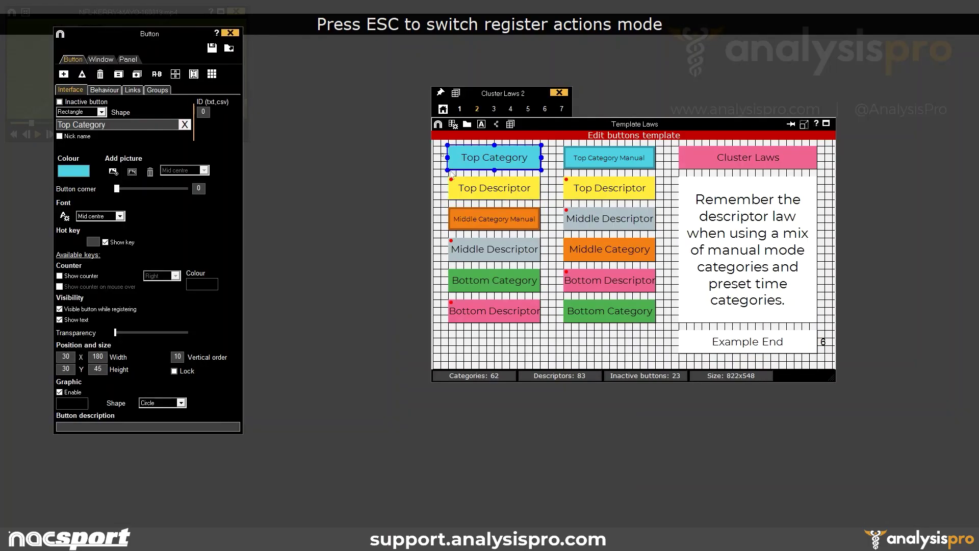
shift+click(493, 317)
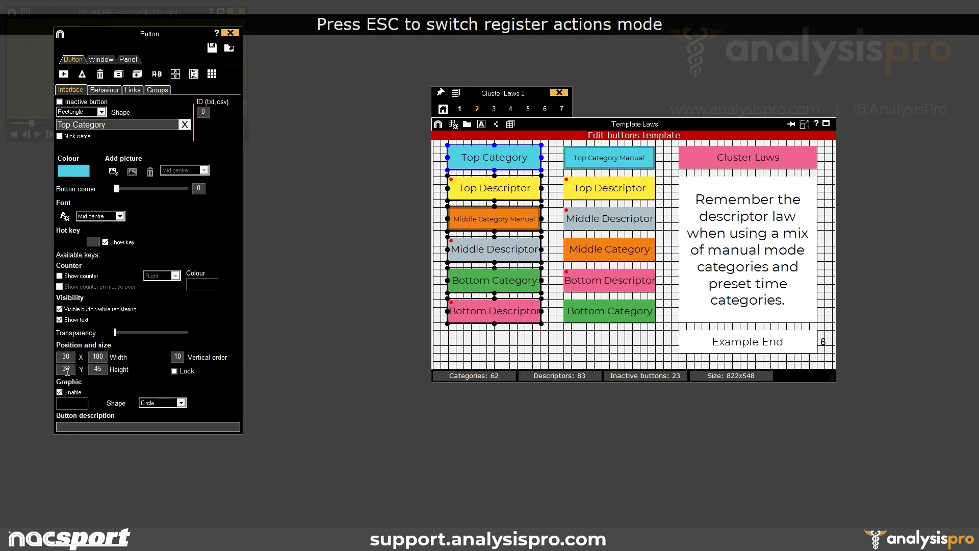
text(30)
click(483, 236)
click(230, 33)
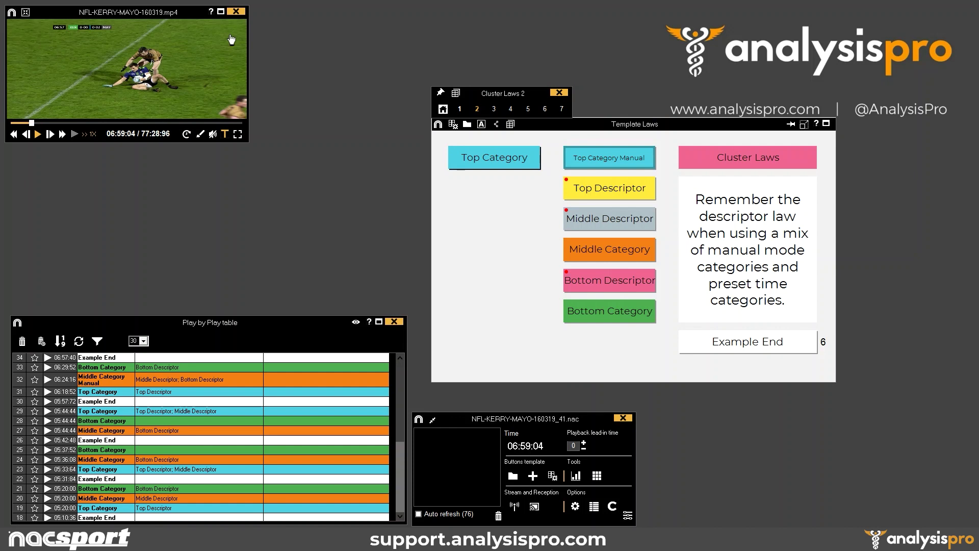
Step: Resume the match video, register the stacked Top Category cluster once, and add the second column's Bottom Descriptor twice
click(195, 91)
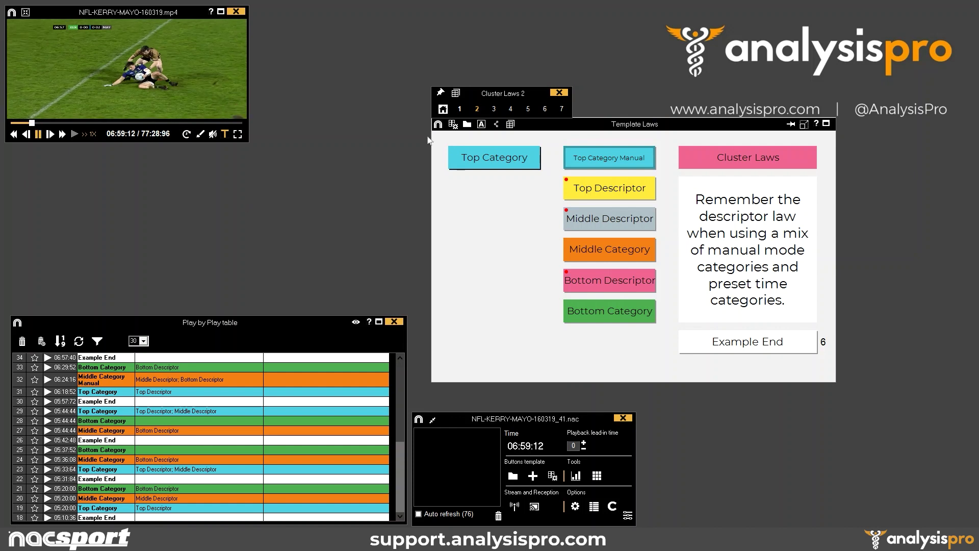
click(496, 159)
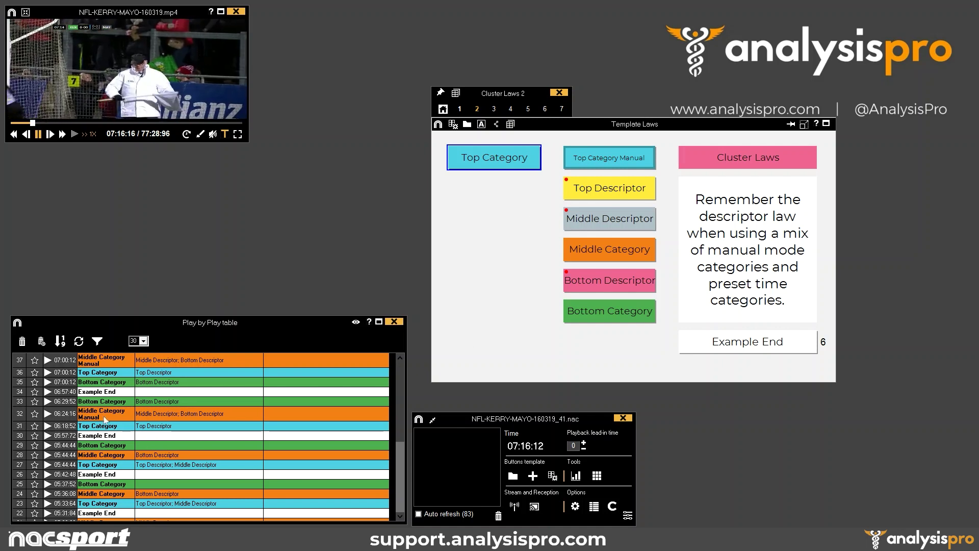
click(594, 278)
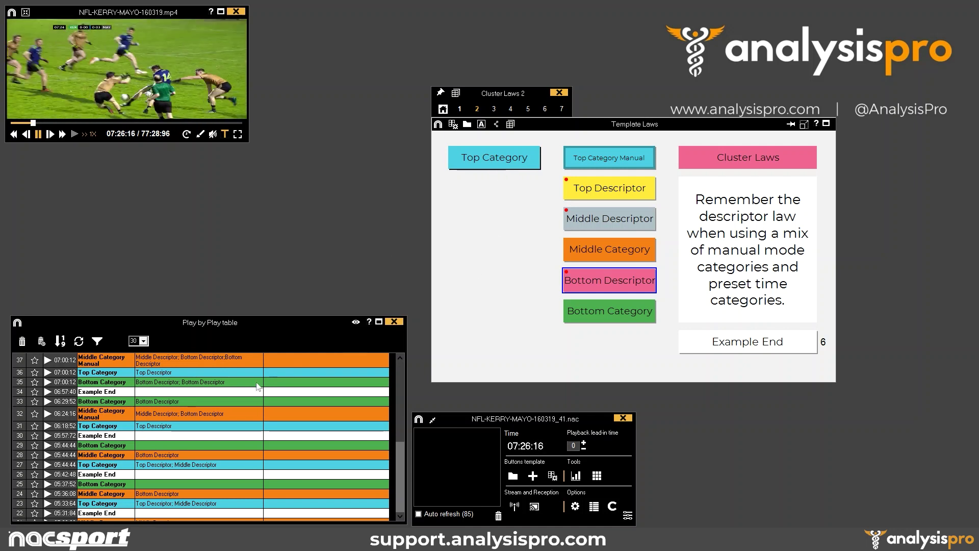
click(603, 282)
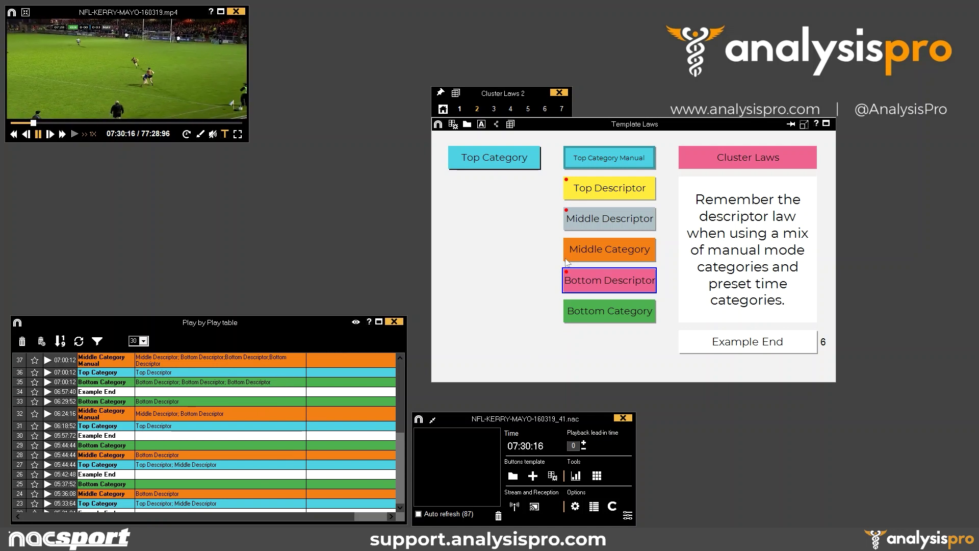
Step: Stack all second-column buttons on Top Category Manual by setting their Y position to 30, and close the editor
click(453, 124)
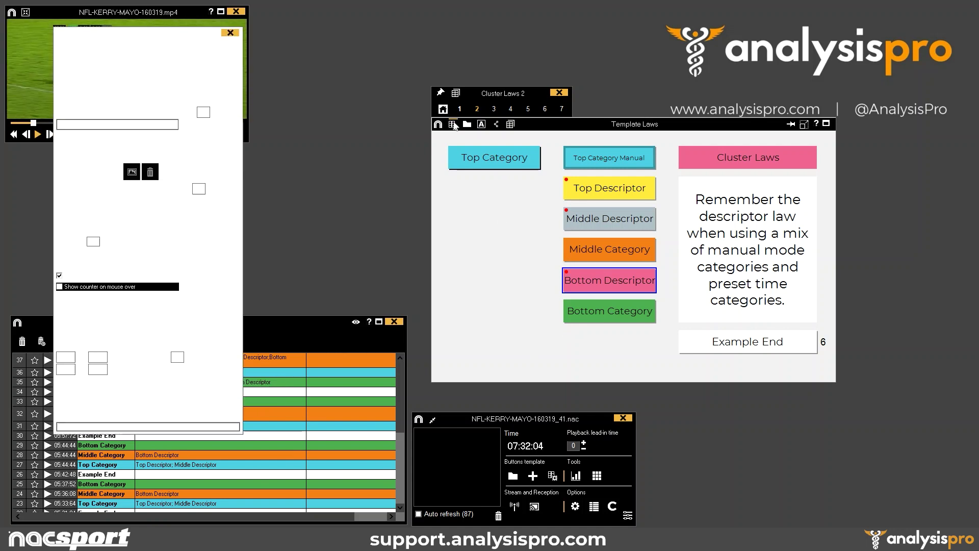
click(617, 162)
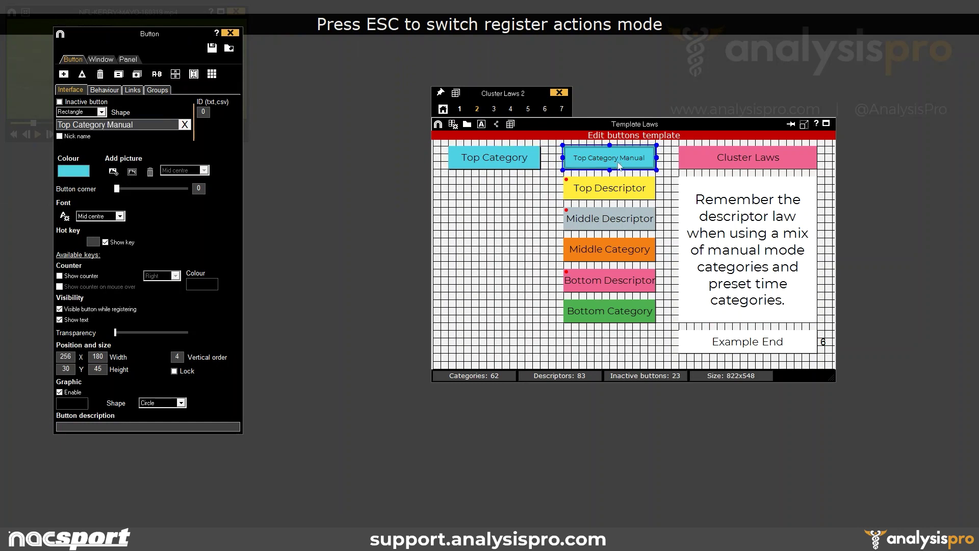
click(557, 166)
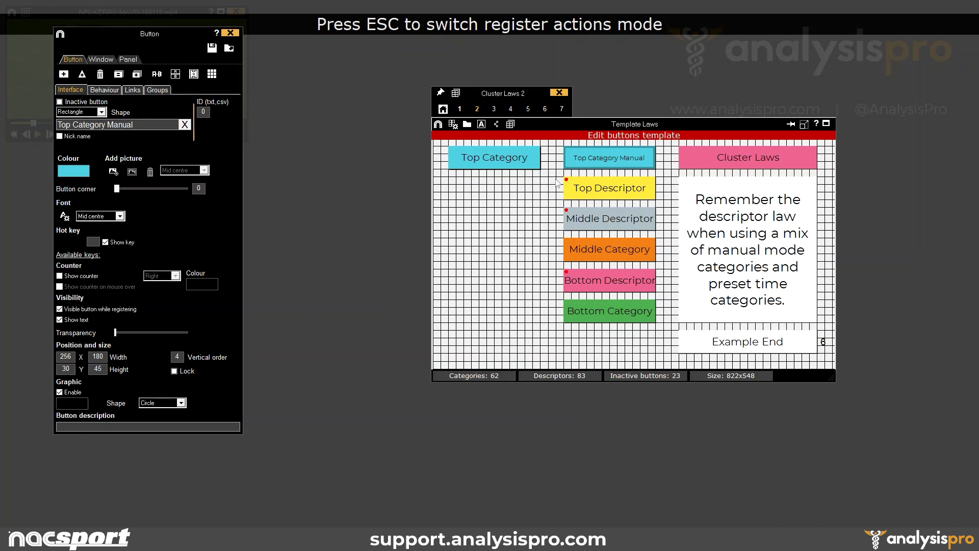
drag(615, 321, 604, 314)
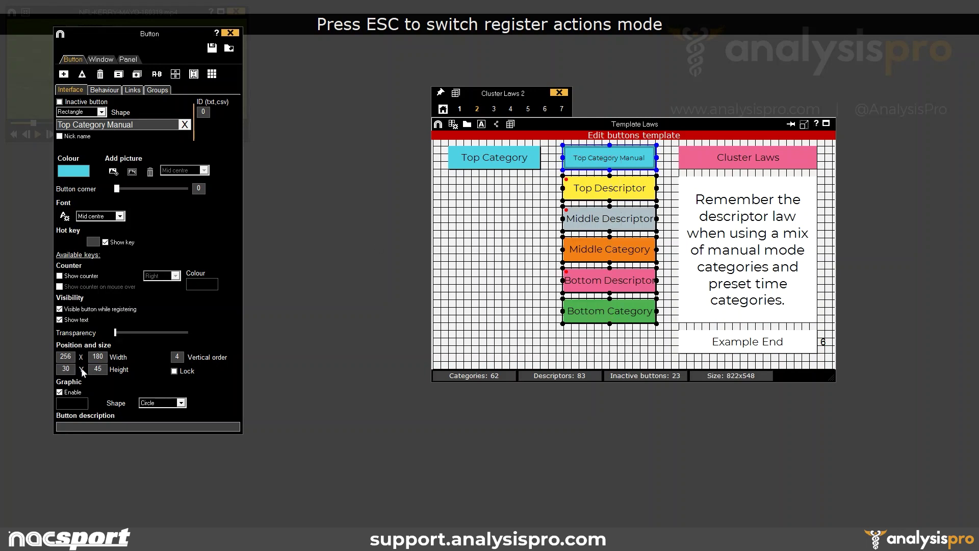
key(Return)
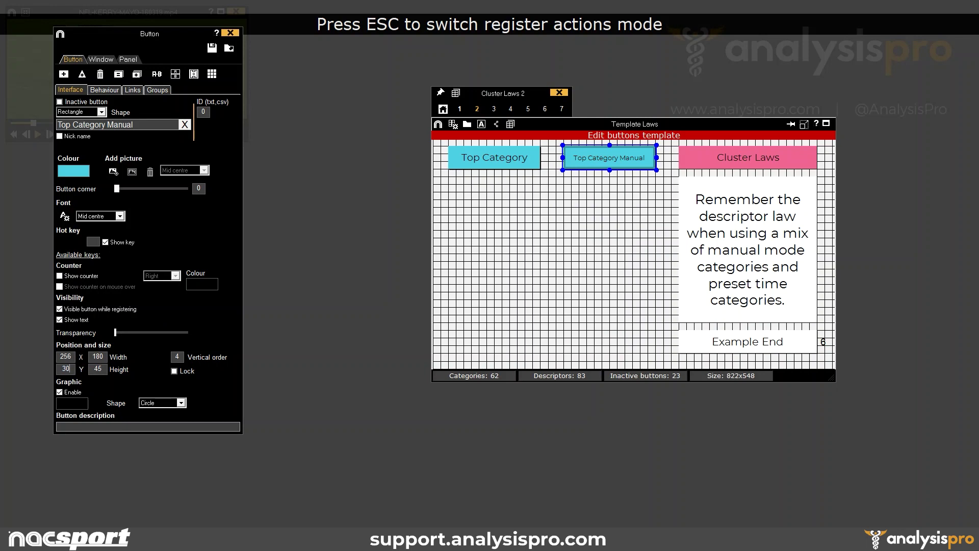
click(578, 271)
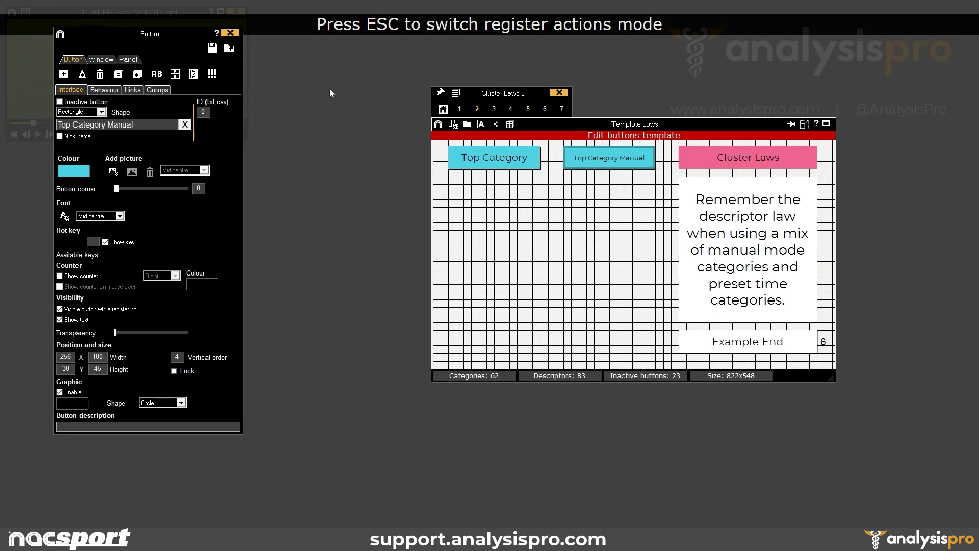
click(231, 33)
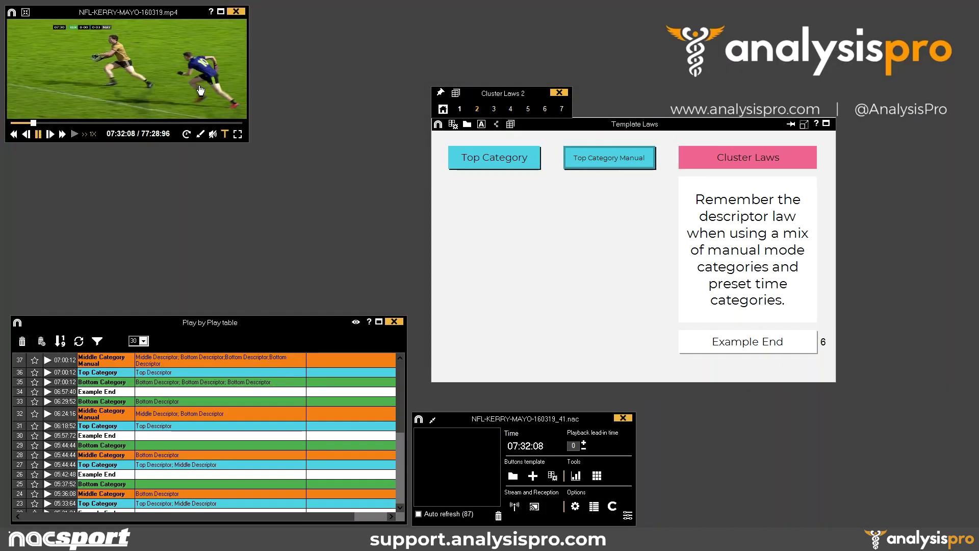
Step: Mark Example End and register the stacked Top Category Manual cluster once
click(758, 349)
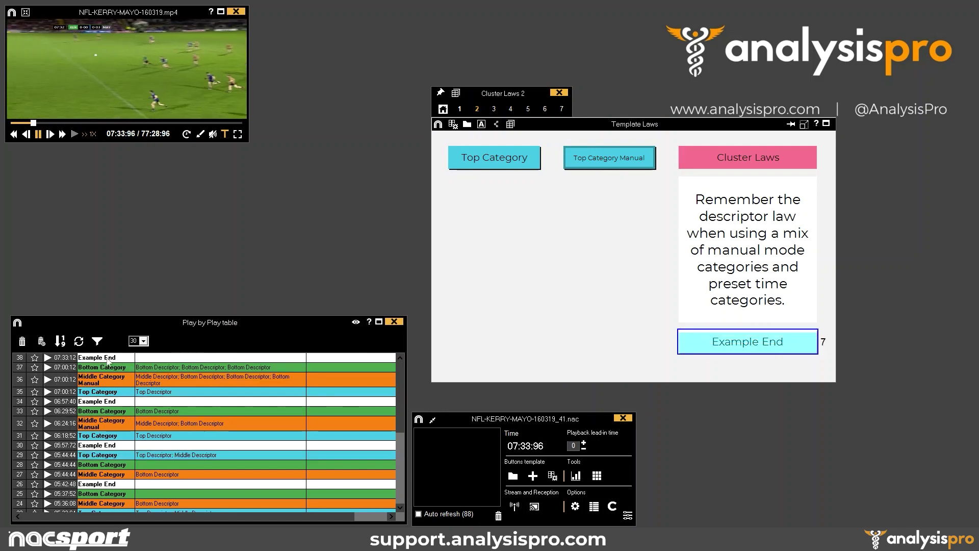
click(599, 162)
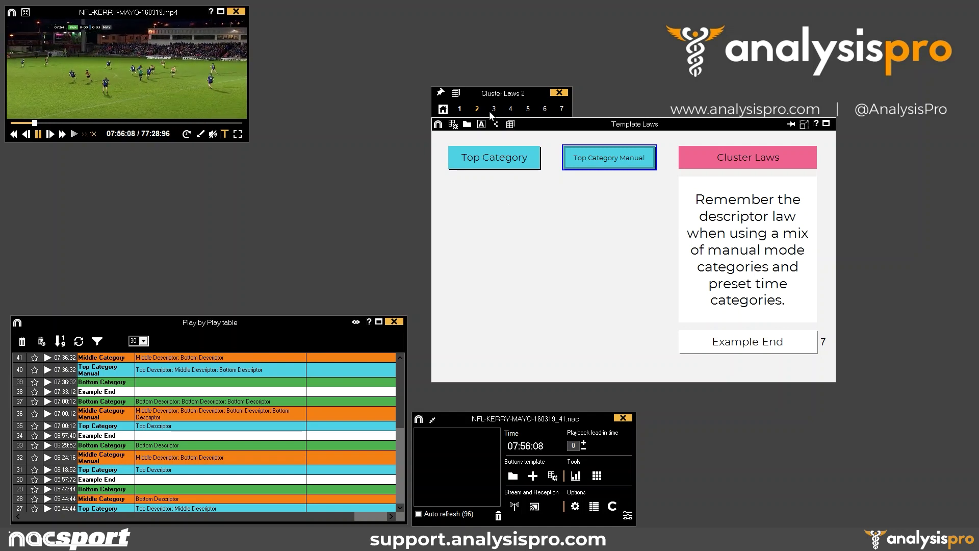
Step: Open the template editor and spread the stacked Top Category Manual cluster of Cluster Laws 2 into a separate vertical column
click(454, 126)
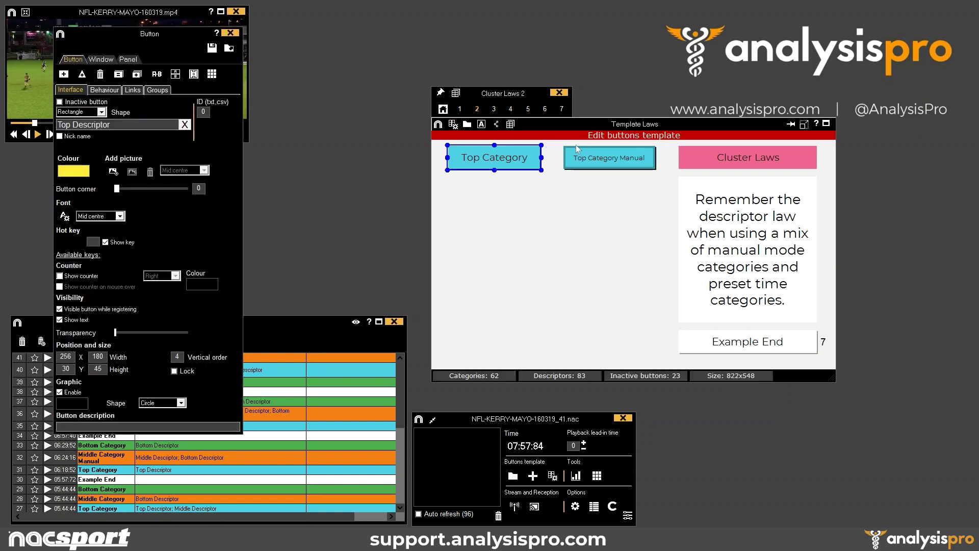
click(600, 162)
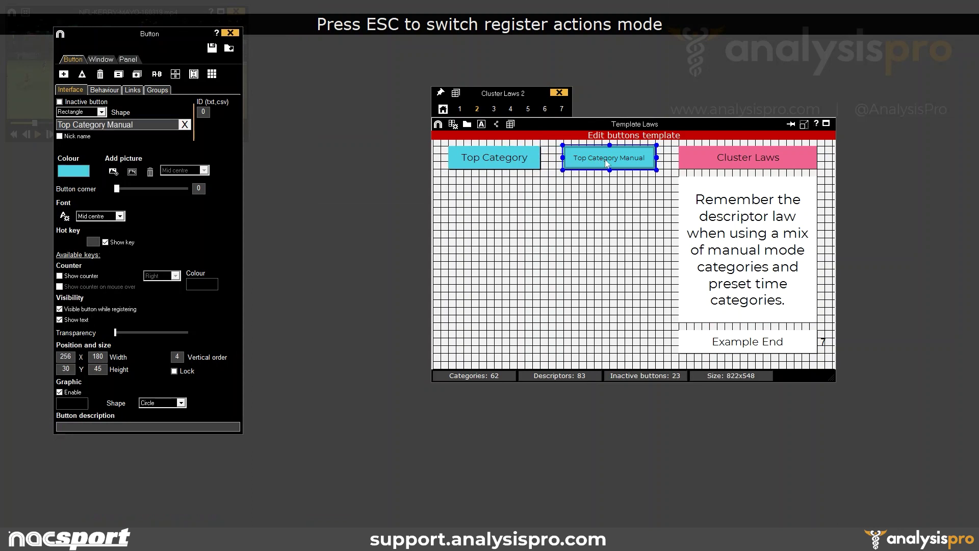
drag(608, 160, 563, 243)
drag(604, 163, 554, 271)
drag(594, 165, 556, 323)
drag(610, 149, 558, 349)
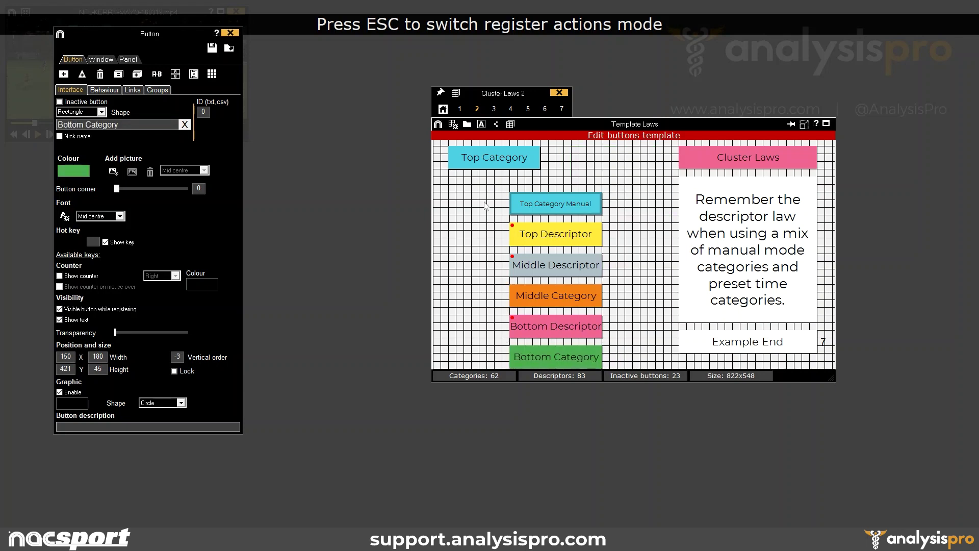
click(562, 367)
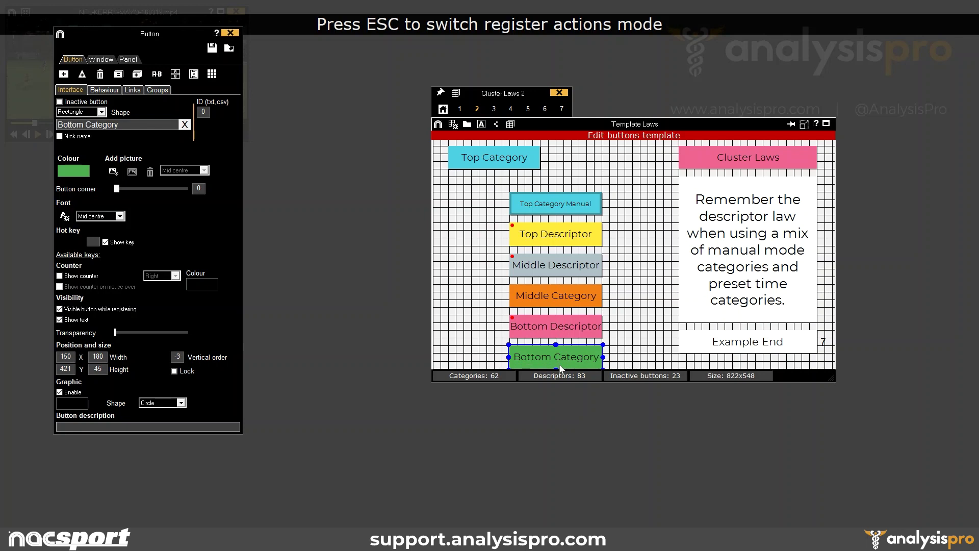
Step: Realign the unstacked column beside Top Category, with Top Category Manual first and its descriptors and categories directly beneath it
drag(479, 193, 556, 286)
click(638, 340)
drag(582, 195, 630, 168)
drag(610, 371, 593, 194)
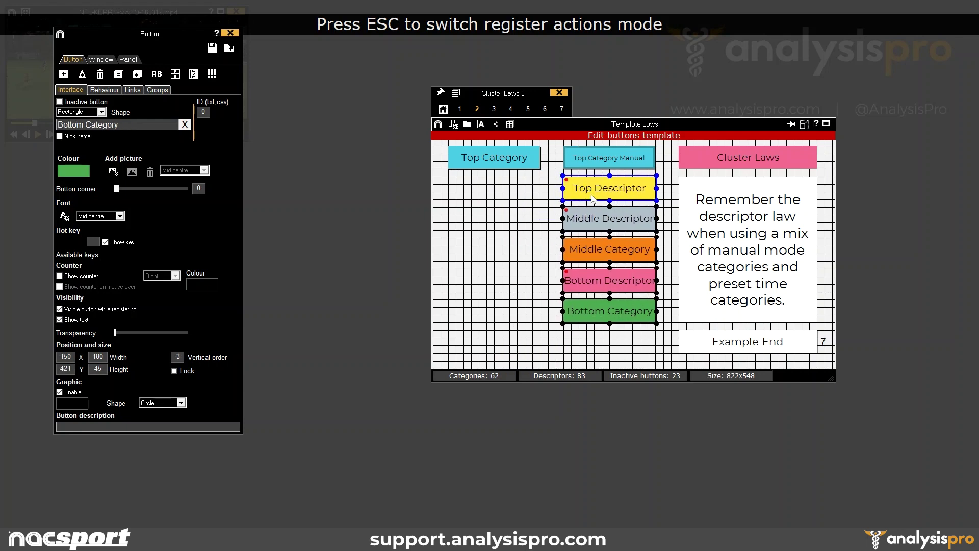
Step: Check the vertical order of each second-column button from Top Category Manual down to Bottom Category, and close the editor
click(597, 164)
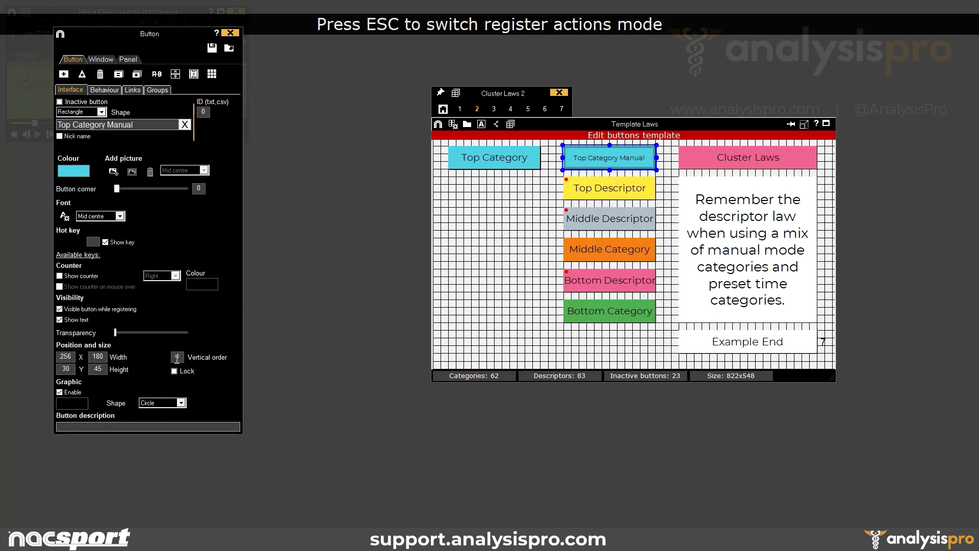
click(617, 191)
click(600, 219)
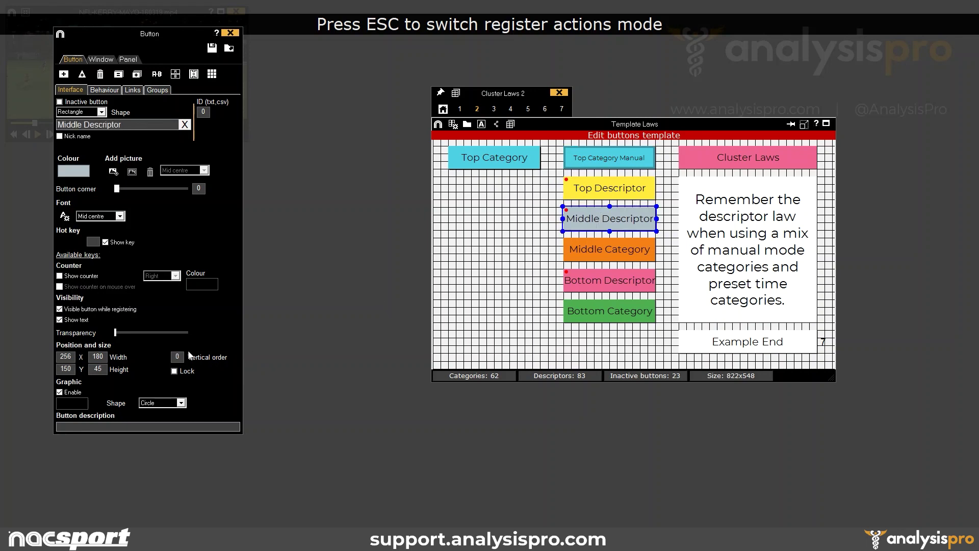
click(606, 259)
click(616, 287)
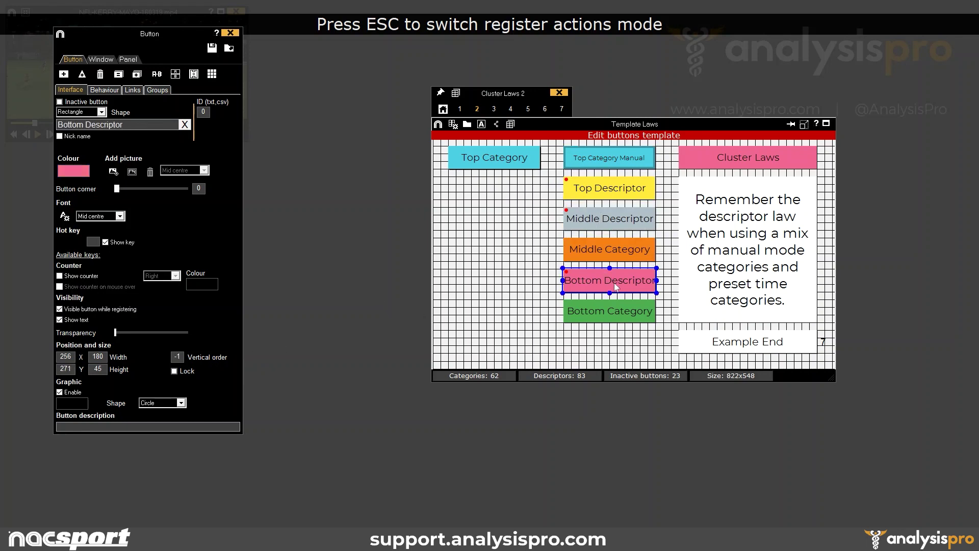
click(611, 317)
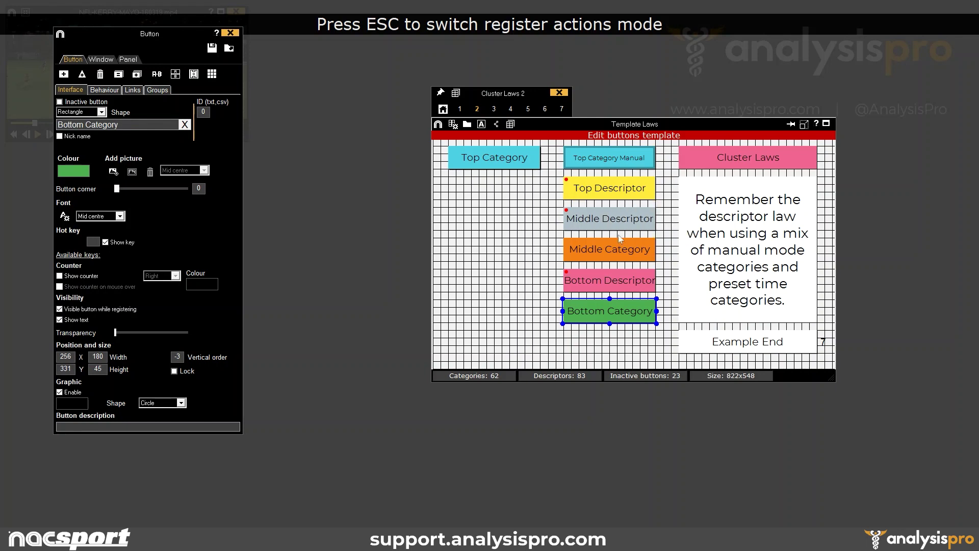
click(230, 33)
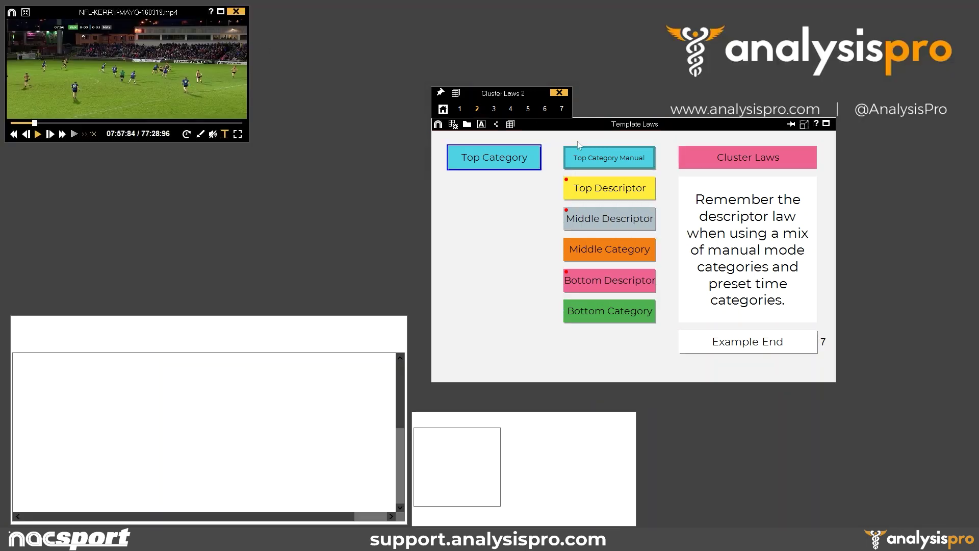
Step: Switch to Cluster Laws 3, open its template editor, and check the horizontal buttons' vertical order from Top Category Manual down to Bottom Category
click(494, 109)
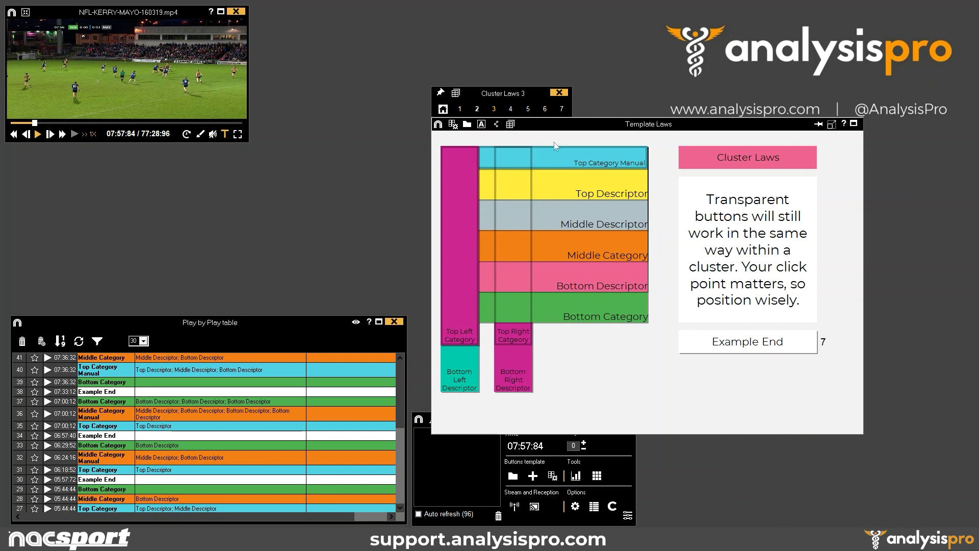
click(468, 128)
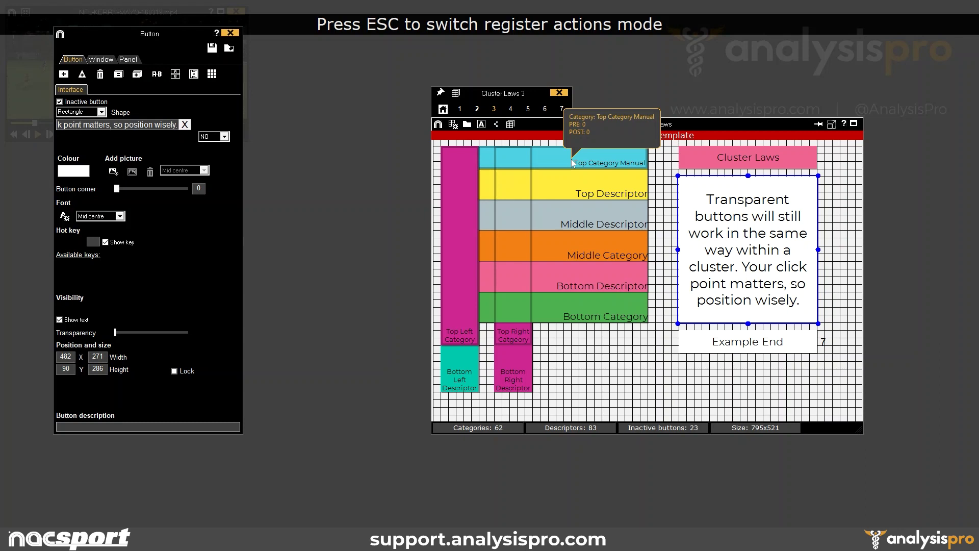
click(573, 163)
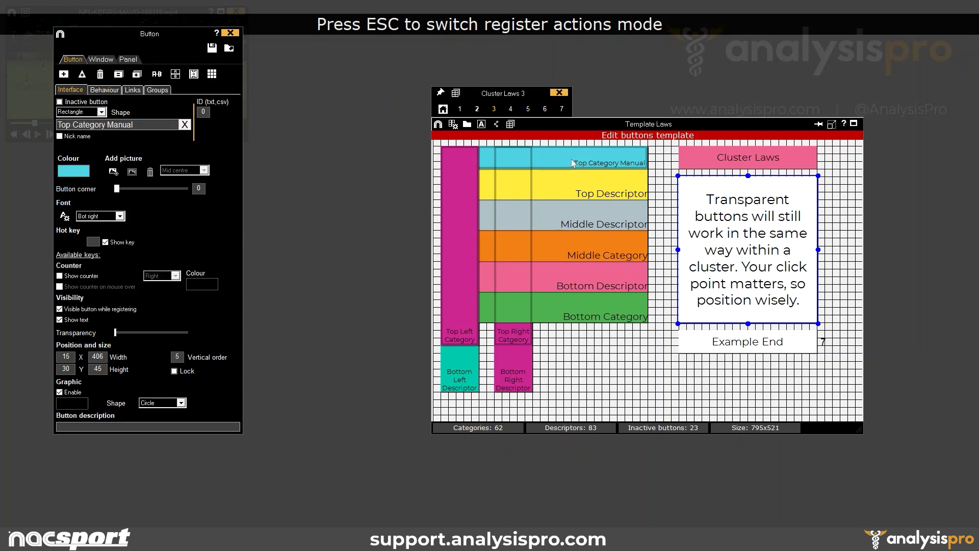
click(580, 187)
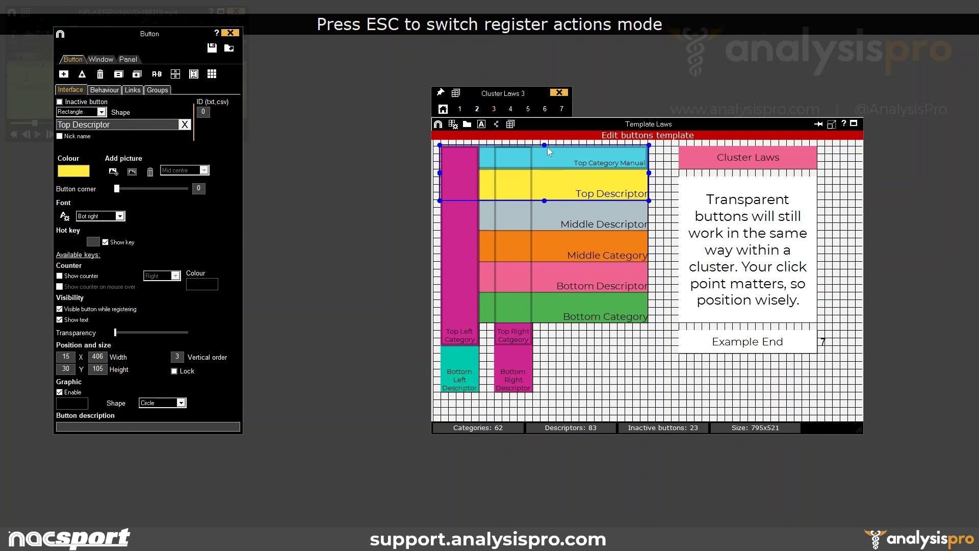
click(571, 218)
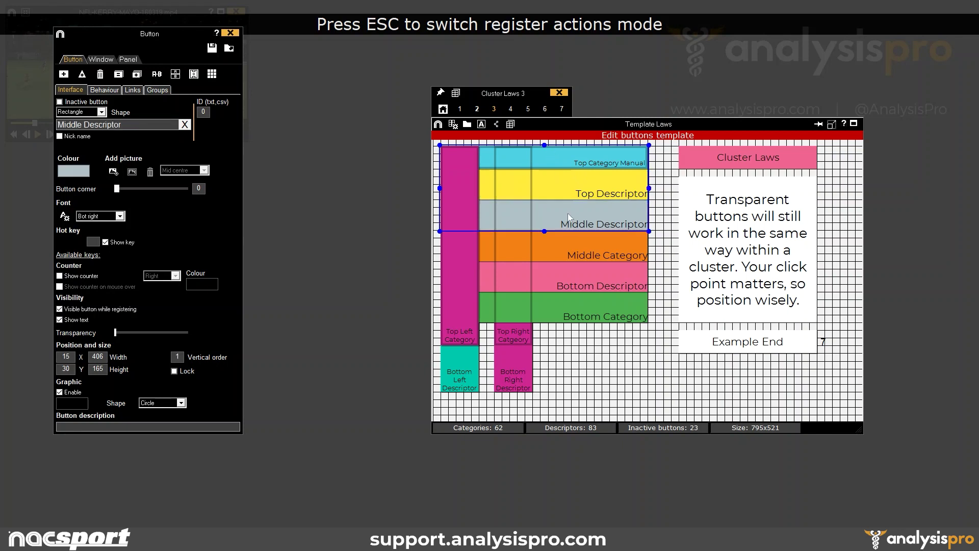
click(557, 253)
click(561, 280)
click(567, 315)
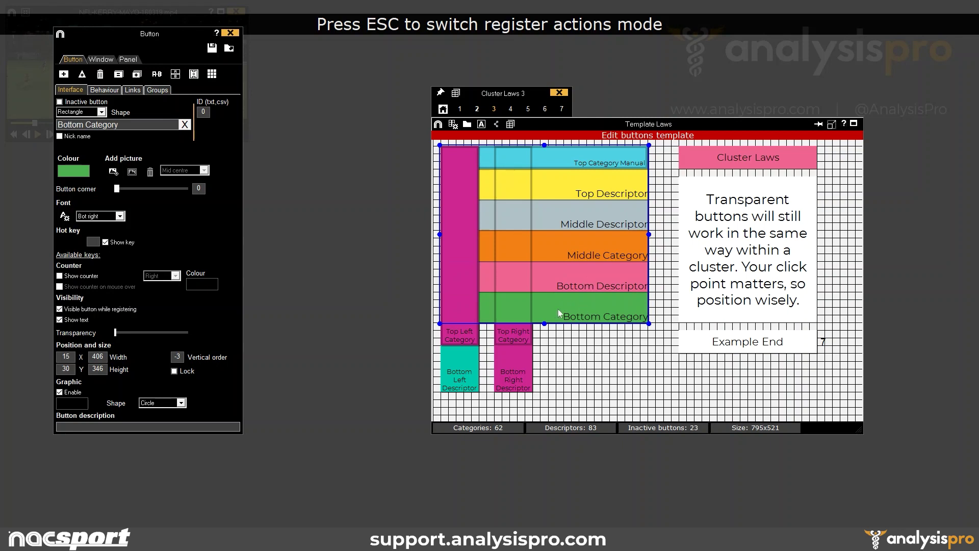
Step: Recheck the vertical order of the horizontal buttons from Bottom Descriptor up to Top Category Manual, and clear the selection
click(567, 279)
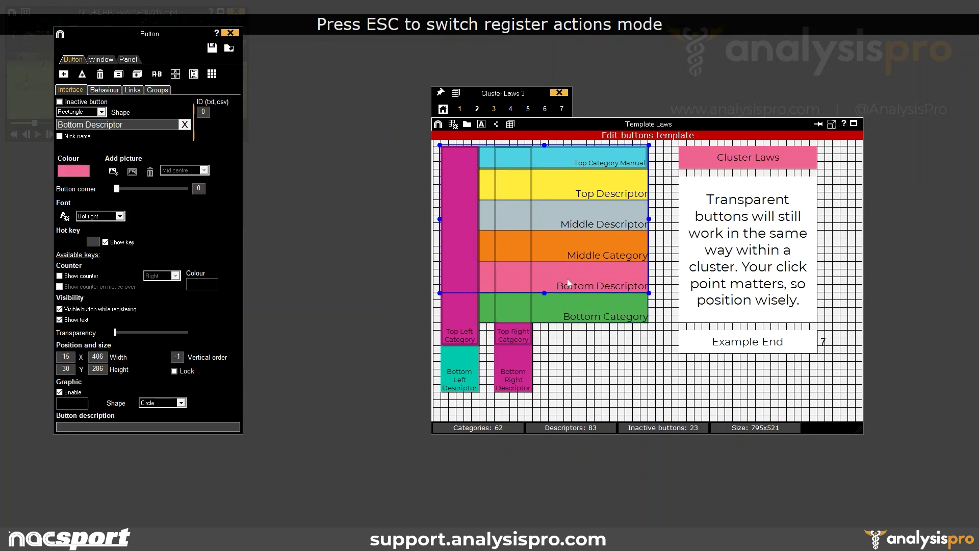
click(579, 258)
click(588, 222)
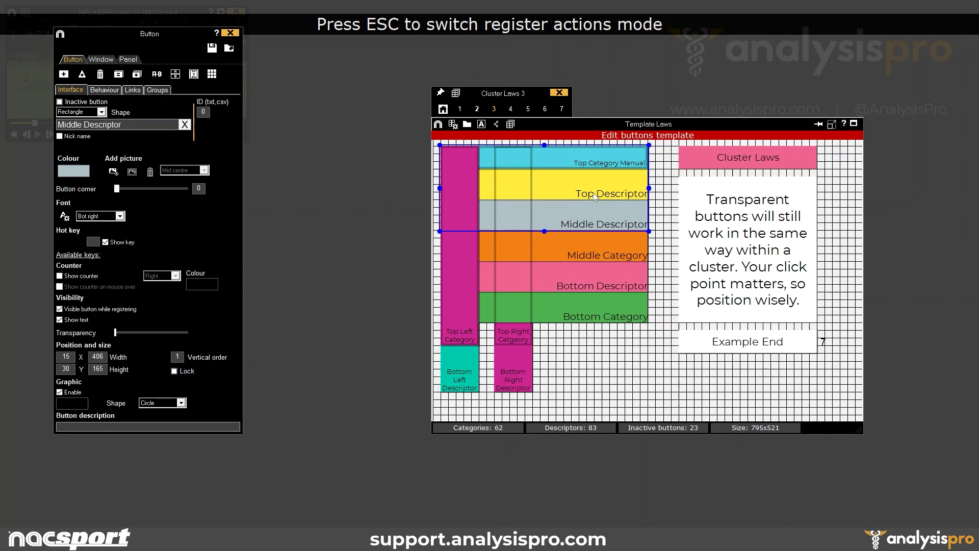
click(595, 197)
click(599, 163)
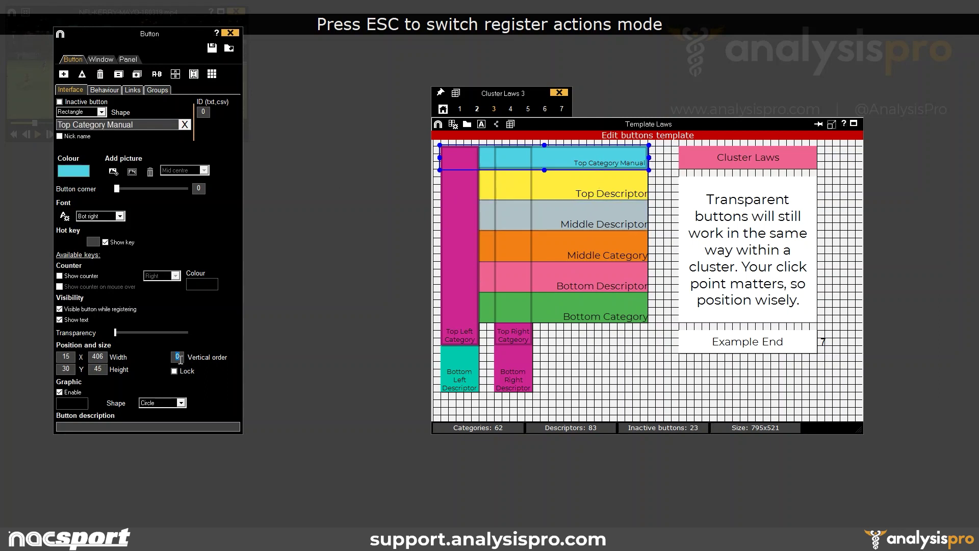
click(625, 357)
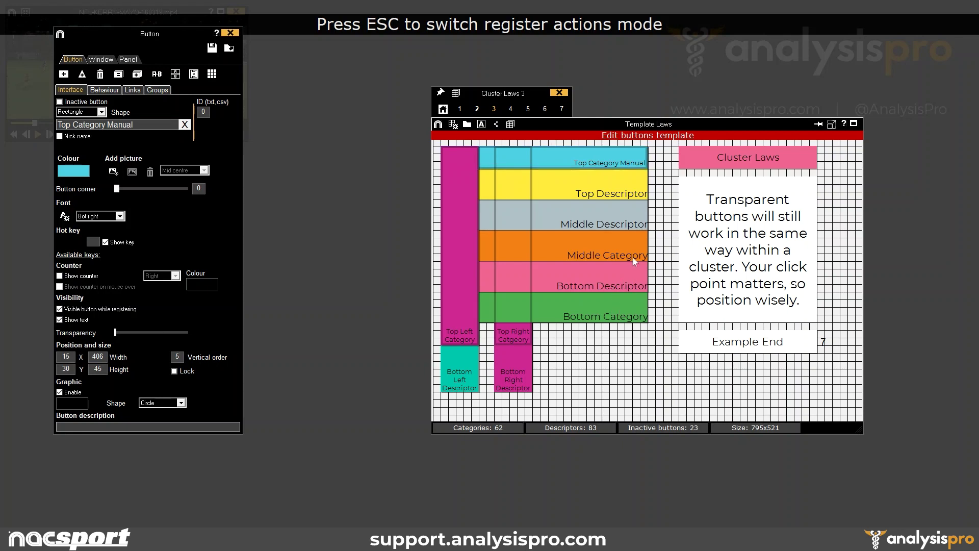
drag(617, 176, 597, 336)
click(582, 353)
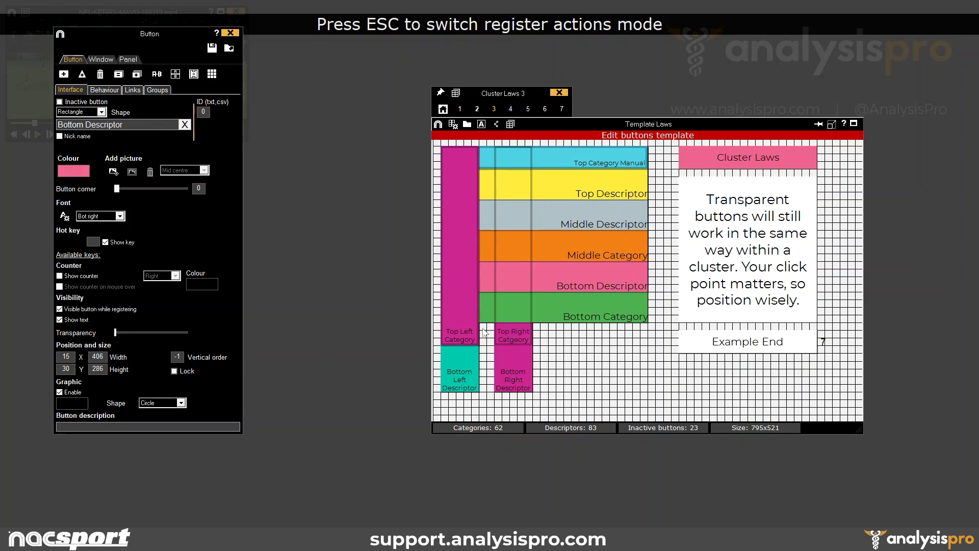
Step: Inspect the size and vertical order of the Top Left Category, Bottom Left Descriptor, Top Right Catgeory and Bottom Right Descriptor buttons
click(470, 293)
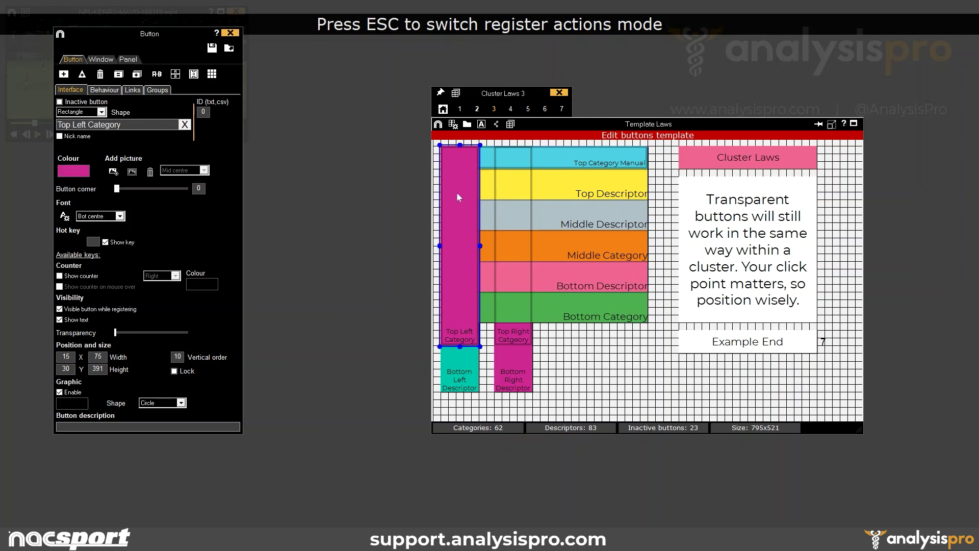
shift+click(461, 358)
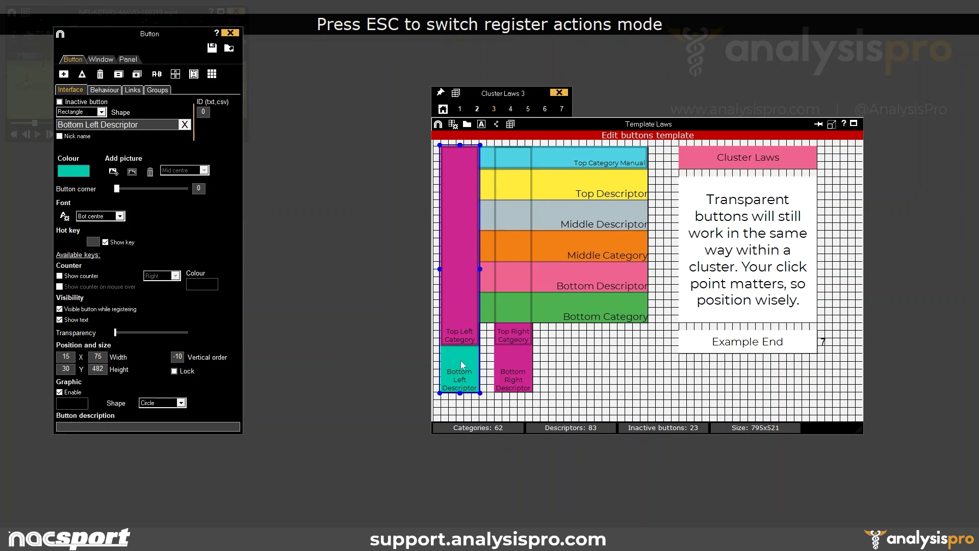
click(510, 331)
shift+click(512, 376)
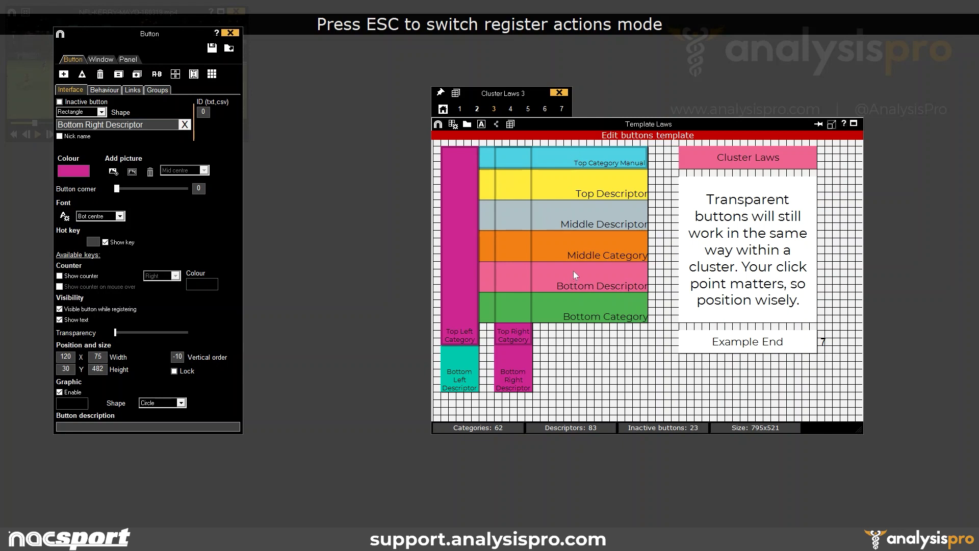
click(515, 183)
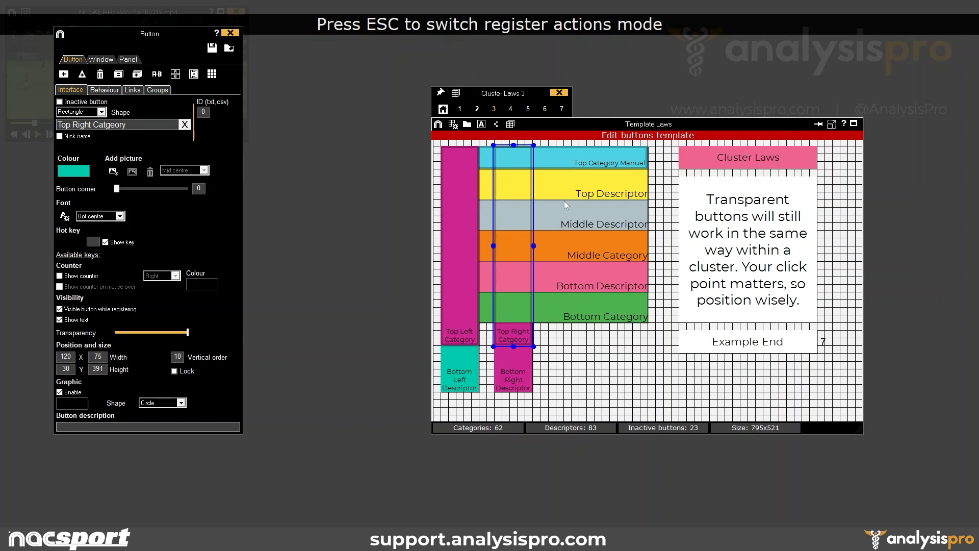
Step: Review the settings of the horizontal buttons from Bottom Category up to Top Descriptor, and deselect them
click(582, 311)
click(585, 275)
click(588, 247)
click(591, 217)
click(595, 195)
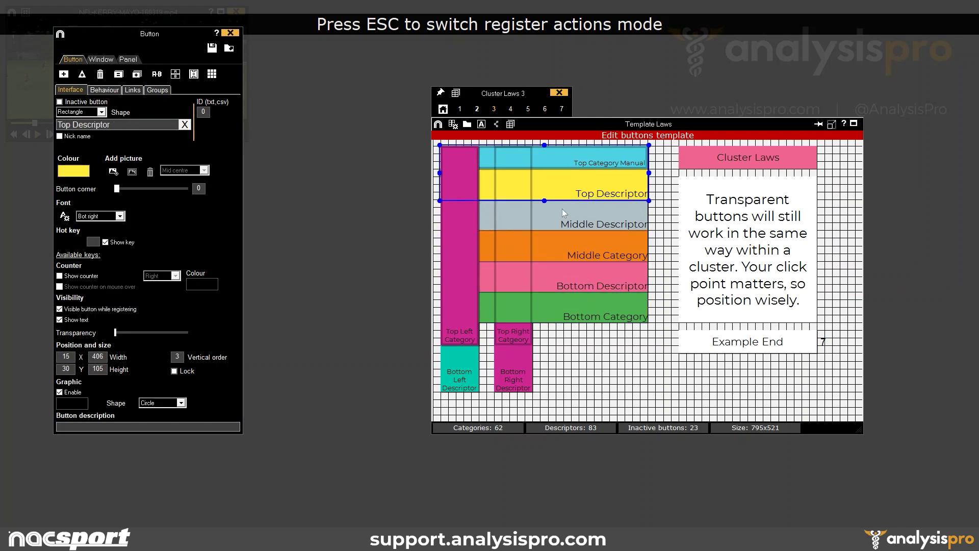
click(611, 356)
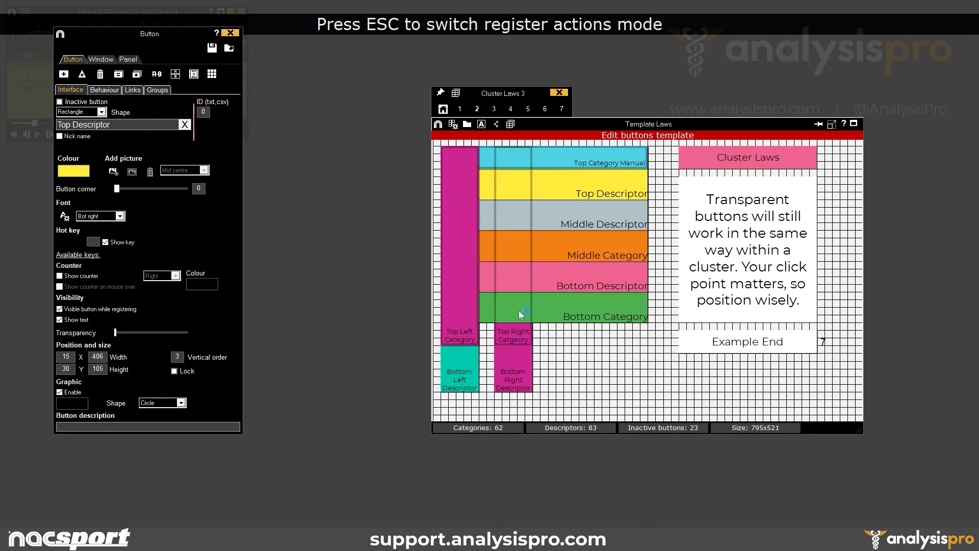
Step: Examine the transparency setting of the Top Right Catgeory button, and close the editor
click(509, 242)
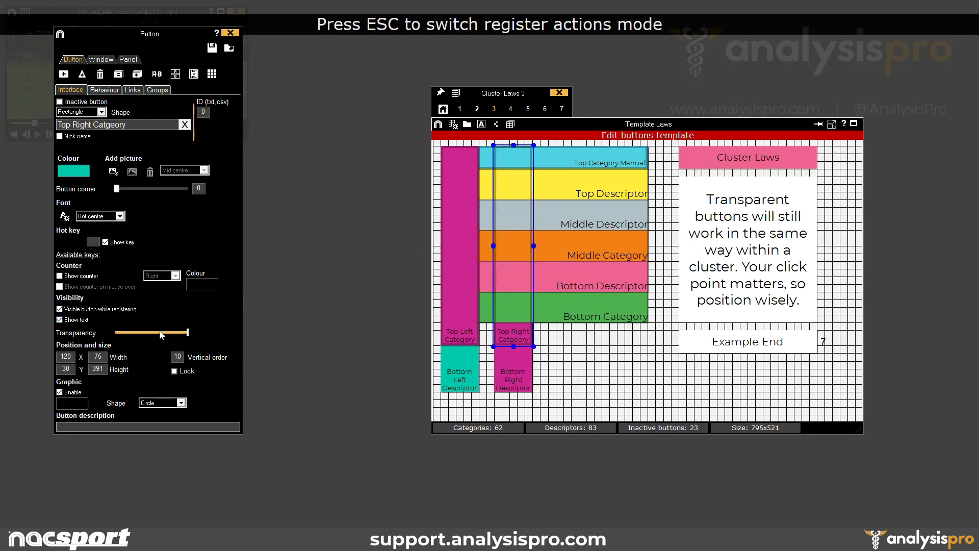
mouse_move(188, 333)
mouse_down()
mouse_move(143, 332)
mouse_move(187, 333)
mouse_up()
click(607, 359)
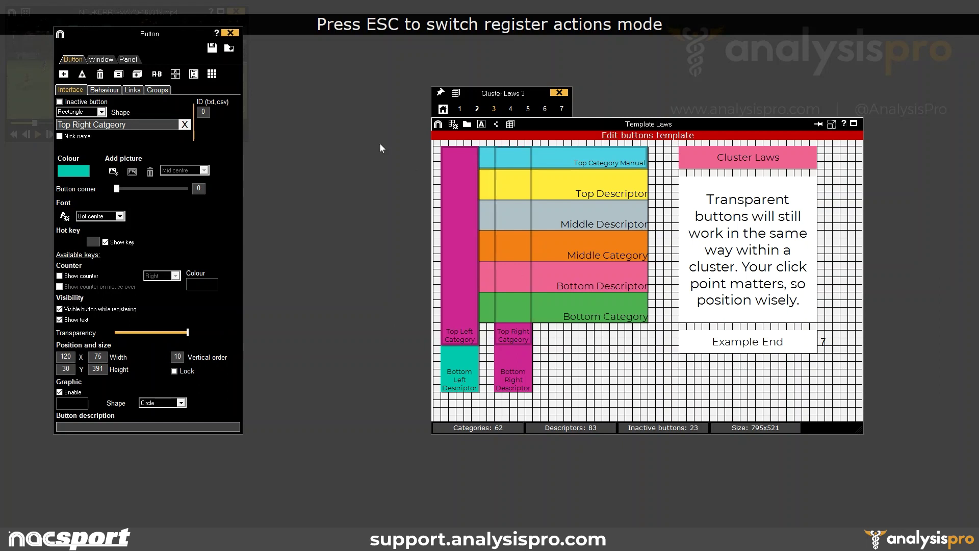
click(230, 34)
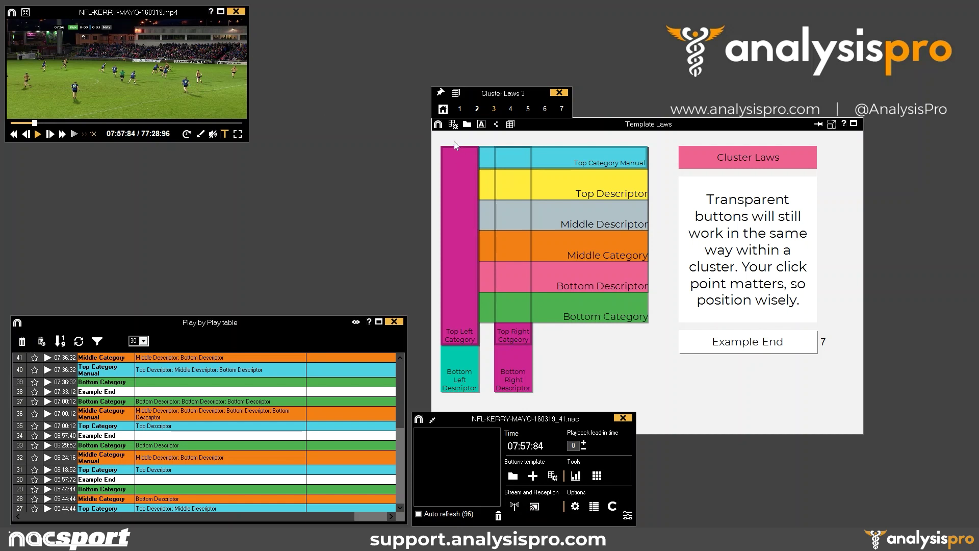
Step: Reopen the editor, compare the transparency of Top Right Catgeory with Top Category Manual and Top Descriptor, and close it again
click(453, 124)
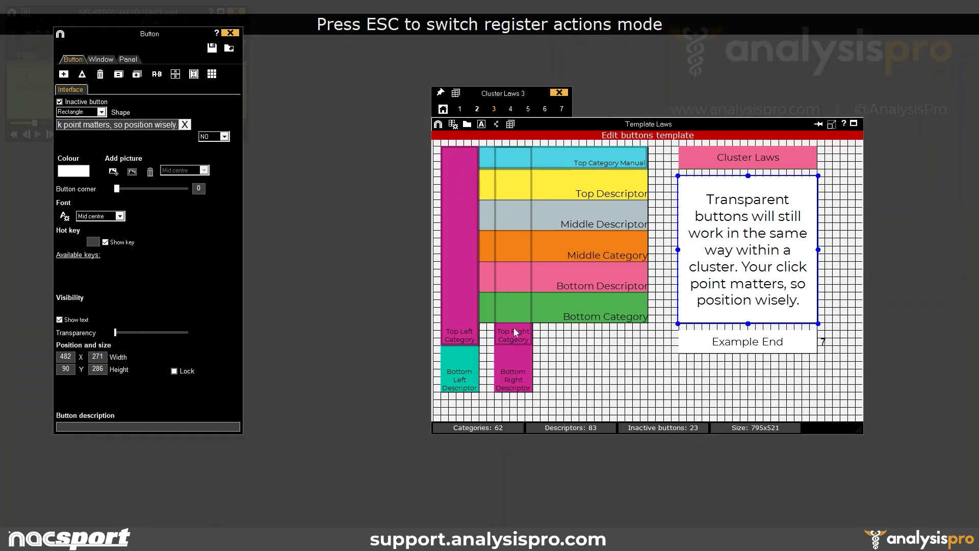
click(513, 308)
mouse_move(189, 331)
mouse_down()
mouse_move(95, 330)
mouse_move(186, 334)
mouse_up()
click(562, 160)
click(563, 177)
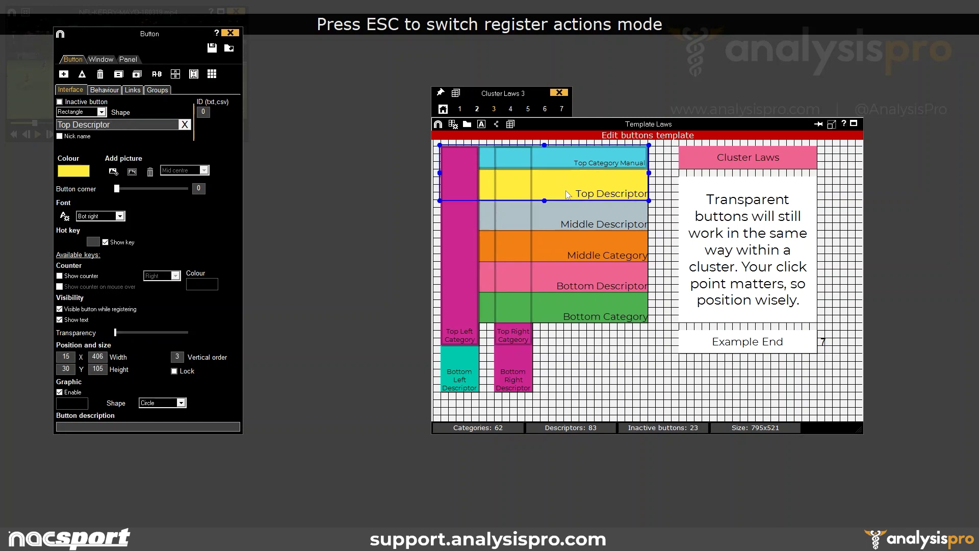
click(231, 33)
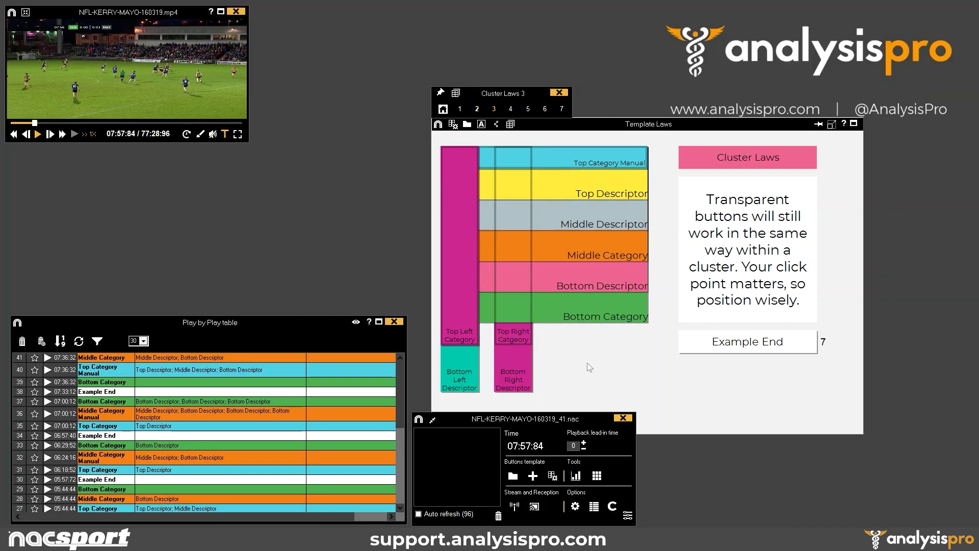
Step: Resume the match video and register Example End on Cluster Laws 3
key(space)
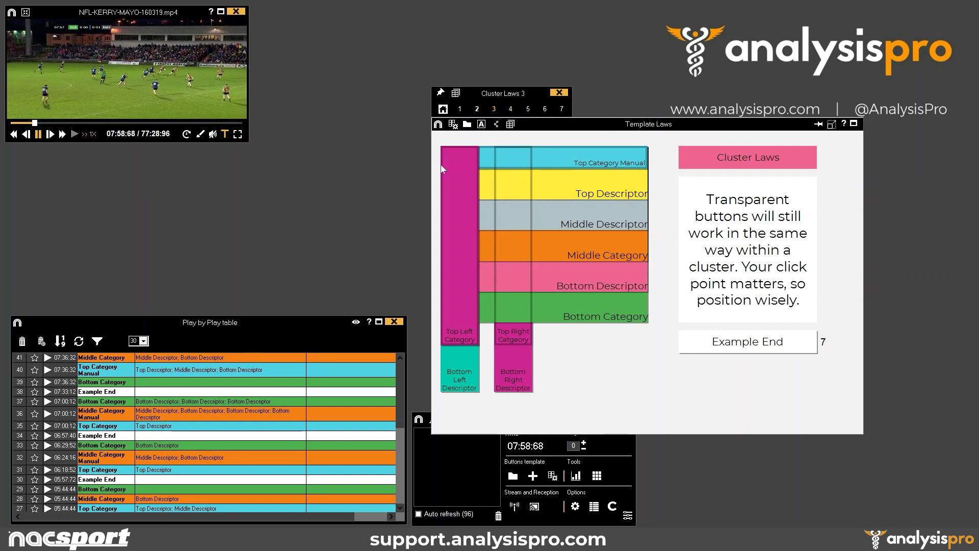
click(737, 347)
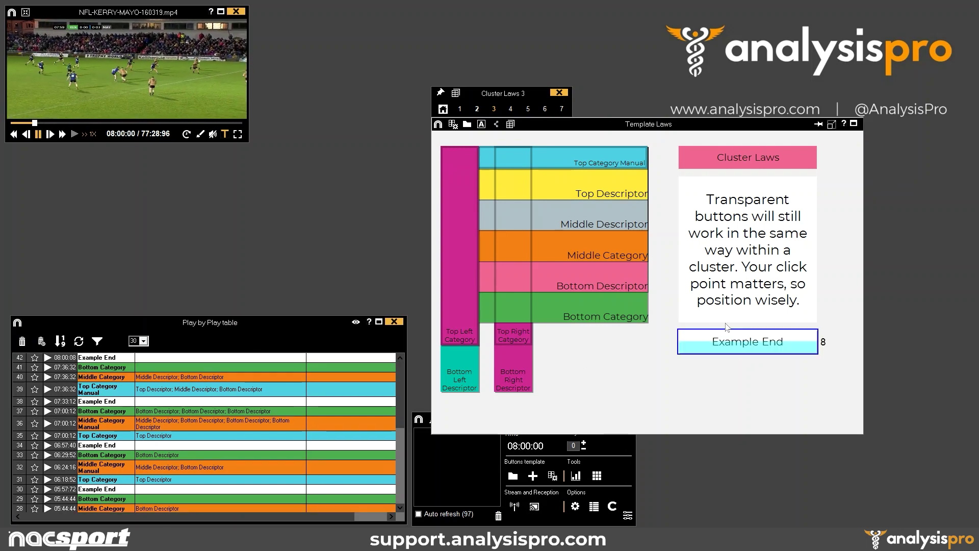
Step: On Cluster Laws 3, register the Top Left Category cluster, Example End, and the overlapping cluster at the top of Top Right Catgeory
click(456, 159)
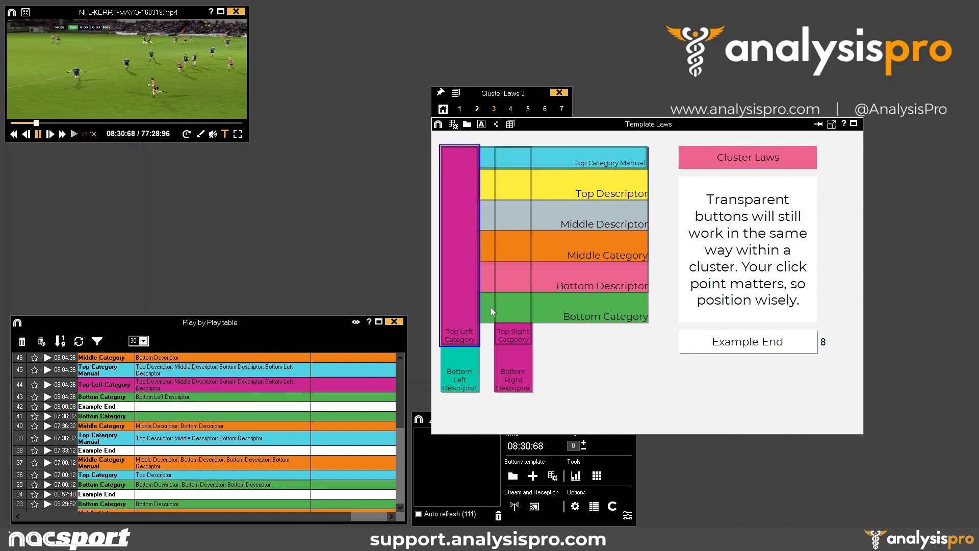
click(725, 341)
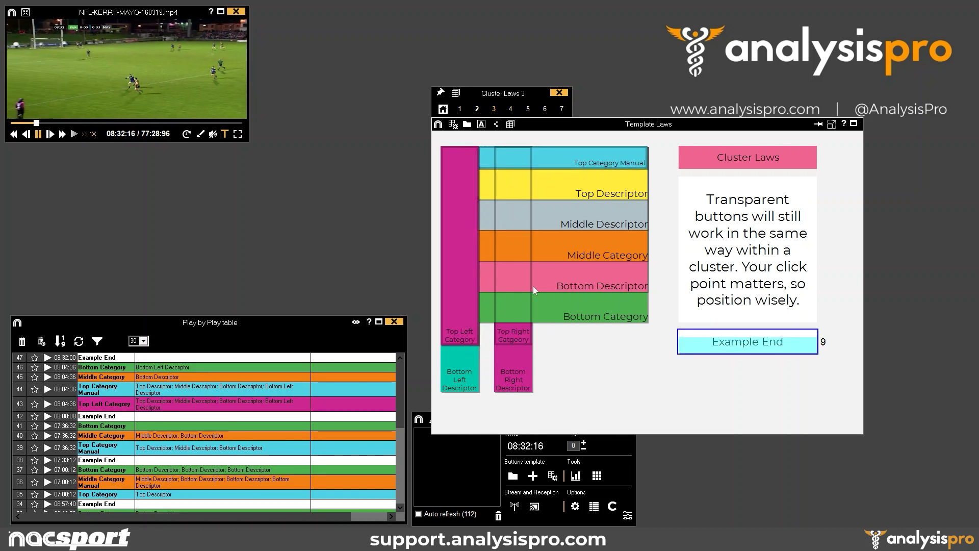
click(516, 161)
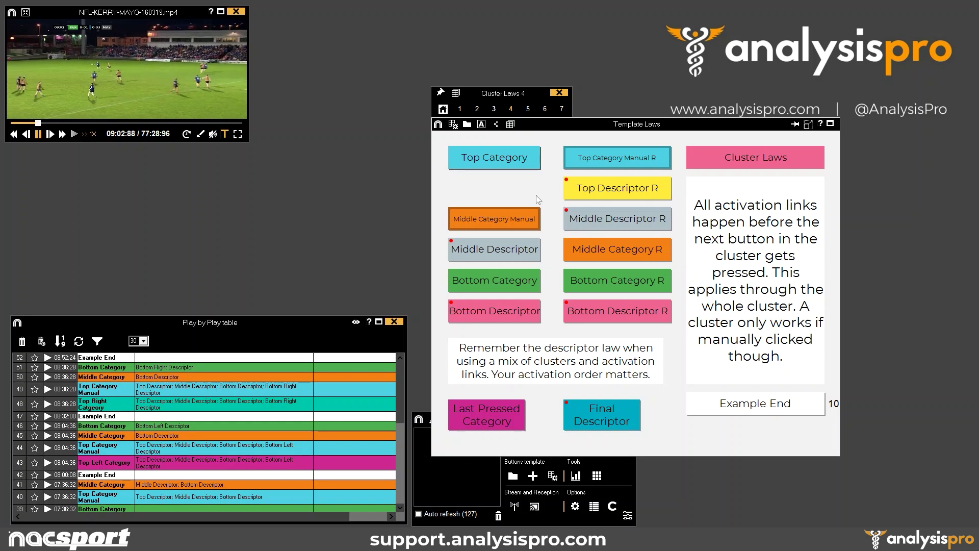
Step: Open Cluster Laws 4 for editing, link Final Descriptor to Example End, and select Final Descriptor
click(453, 124)
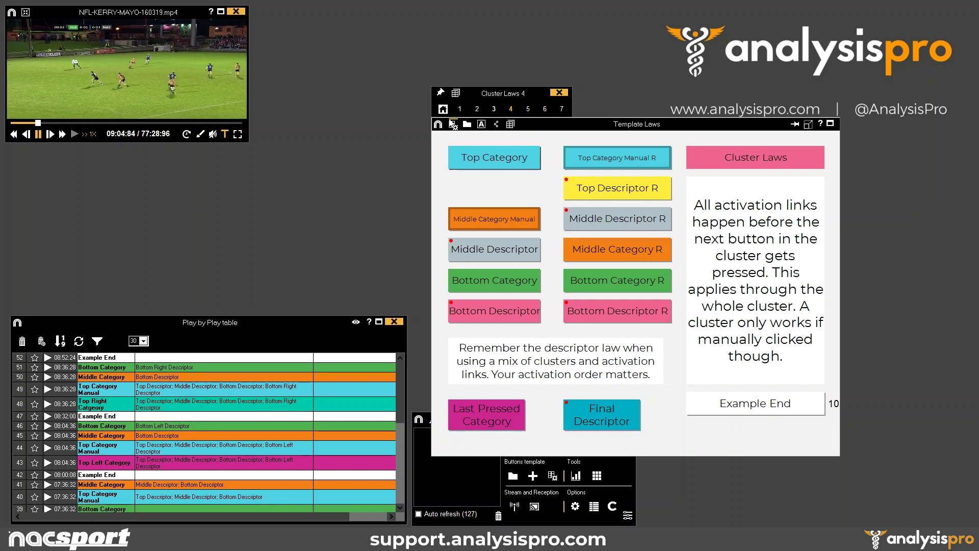
click(521, 189)
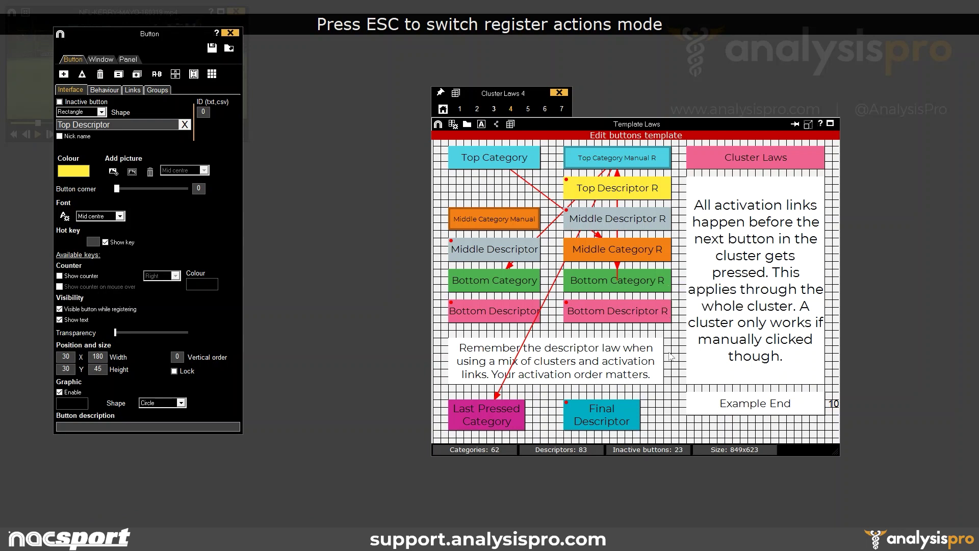
key(l)
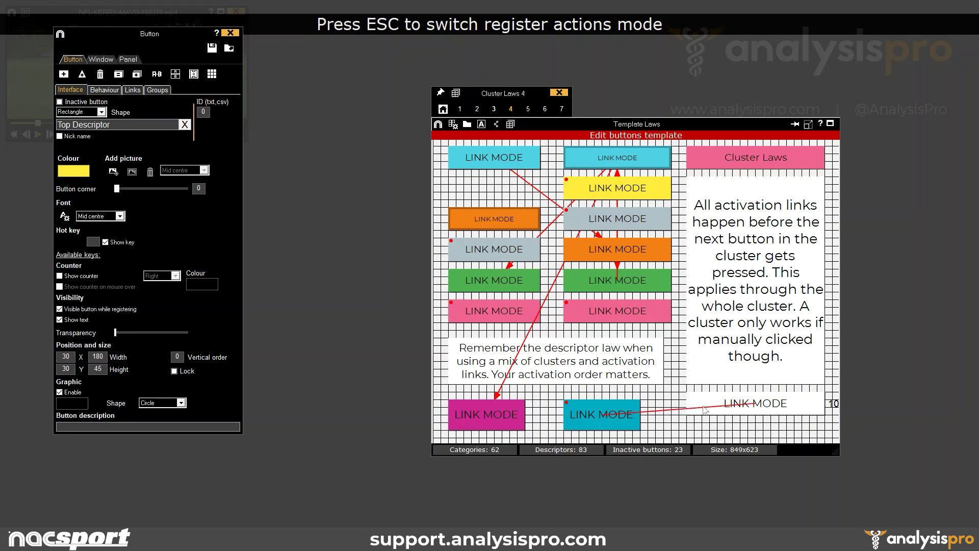
click(619, 412)
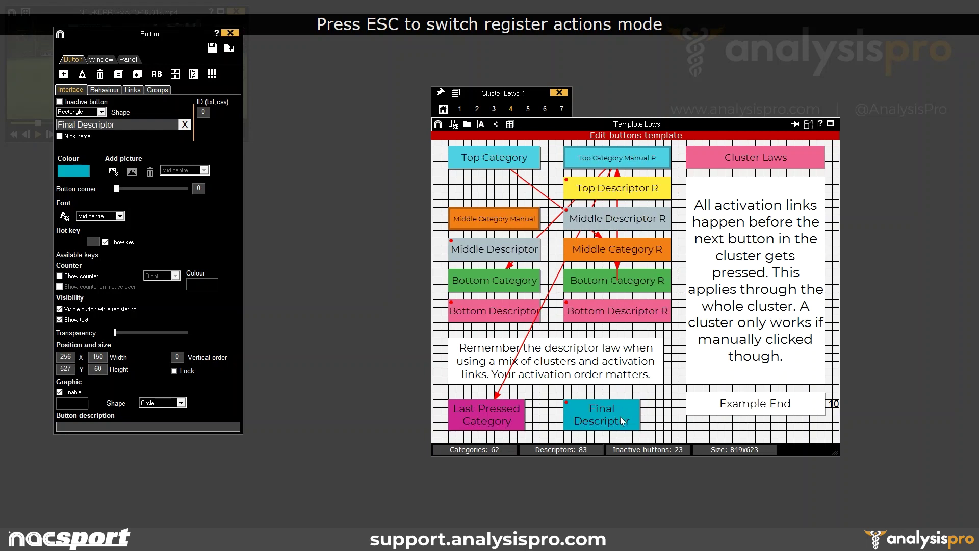
drag(611, 418, 724, 410)
click(614, 422)
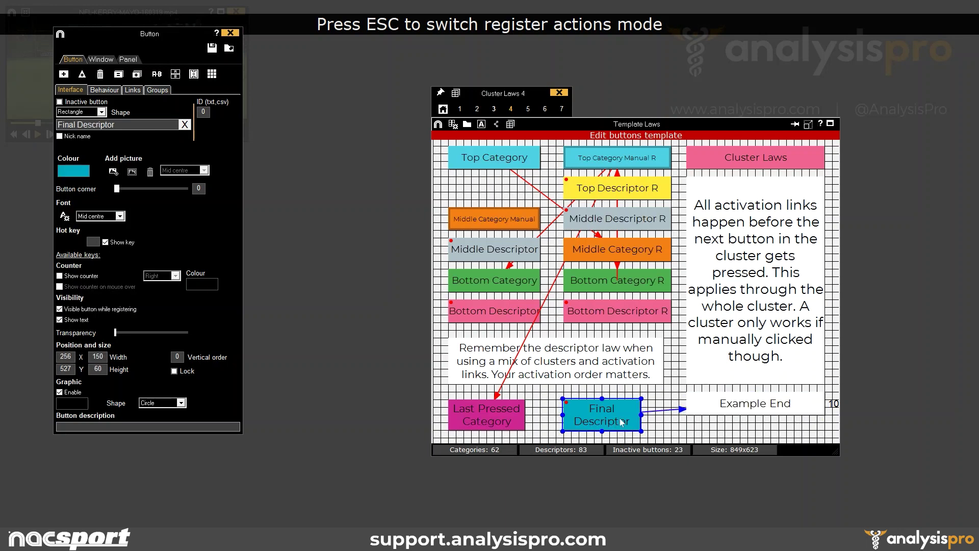
Step: Review the behaviour options of the Final Descriptor > Example End link, and delete that link
click(132, 90)
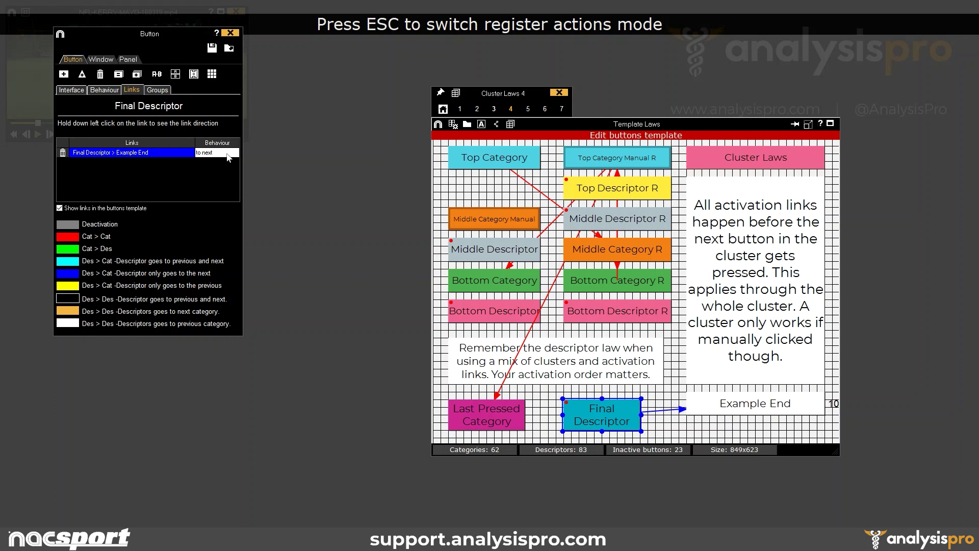
click(229, 157)
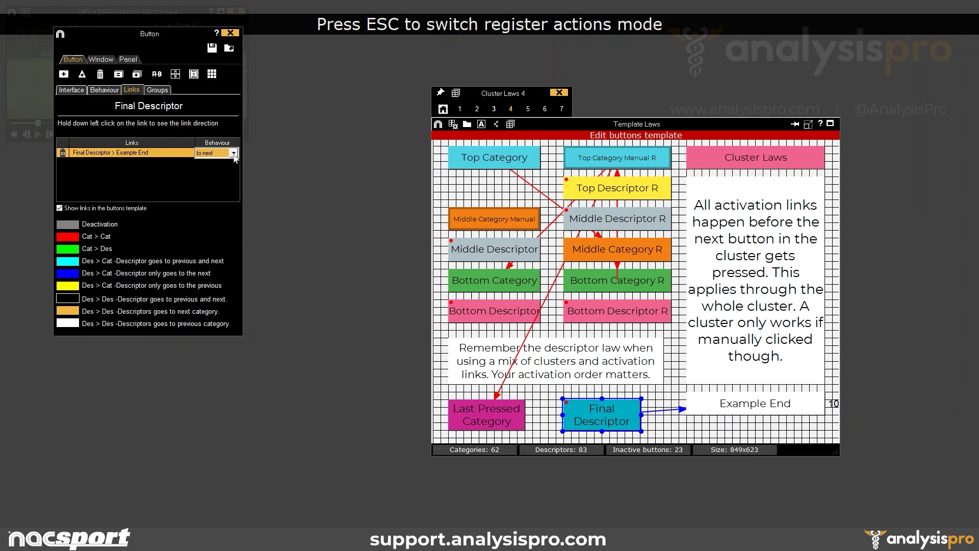
click(234, 155)
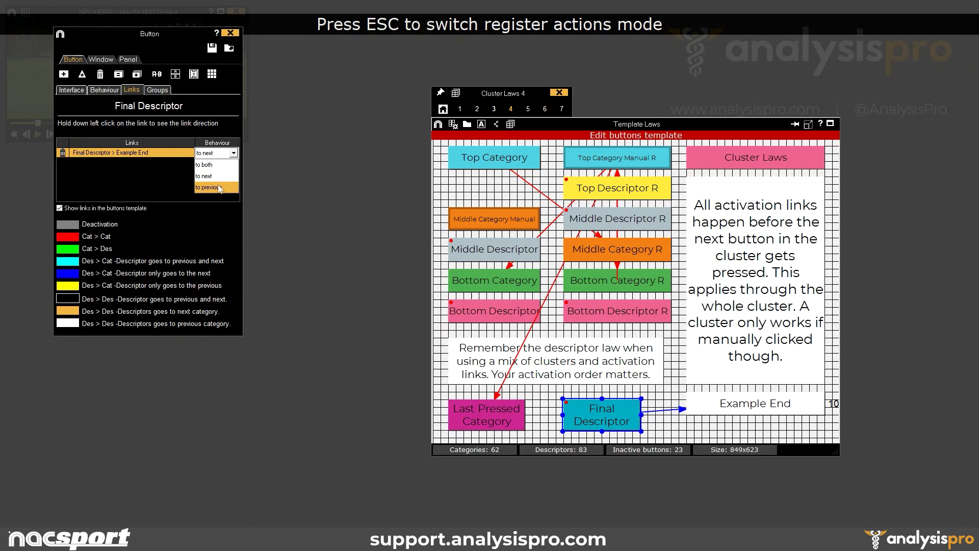
click(138, 165)
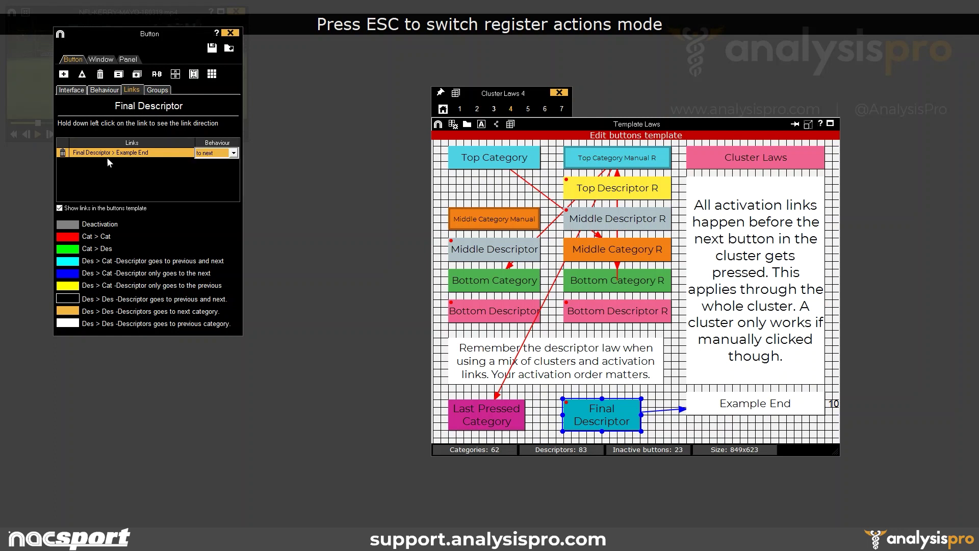
click(63, 153)
click(669, 403)
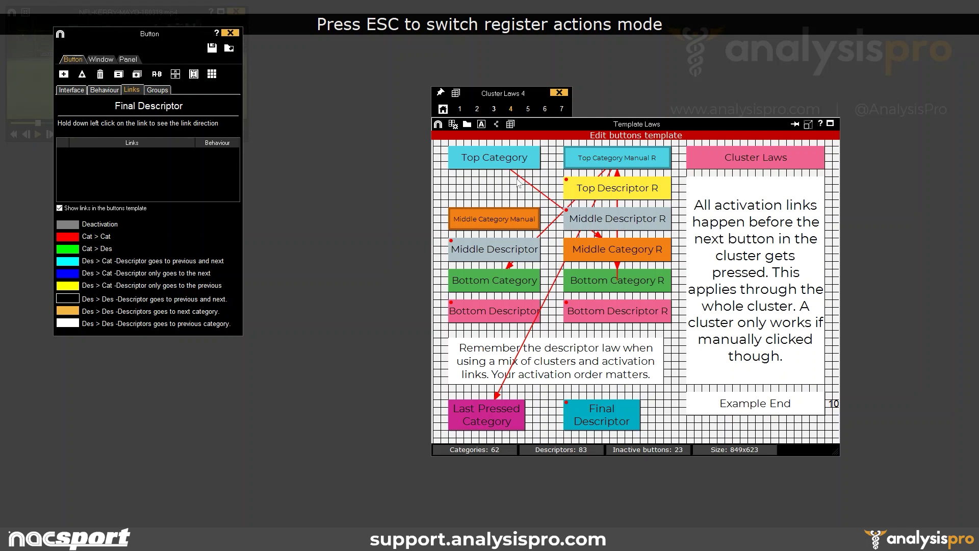
Step: Move the Top Category button slightly down to uncover the yellow descriptor hidden behind it, and reselect Top Category
click(501, 164)
mouse_move(500, 161)
mouse_down()
mouse_move(503, 187)
mouse_move(503, 170)
mouse_up()
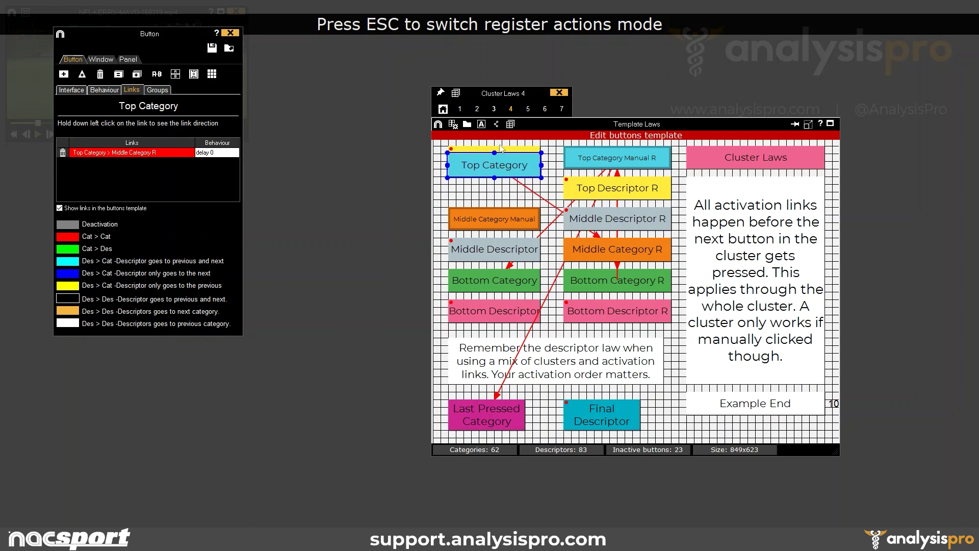
click(552, 199)
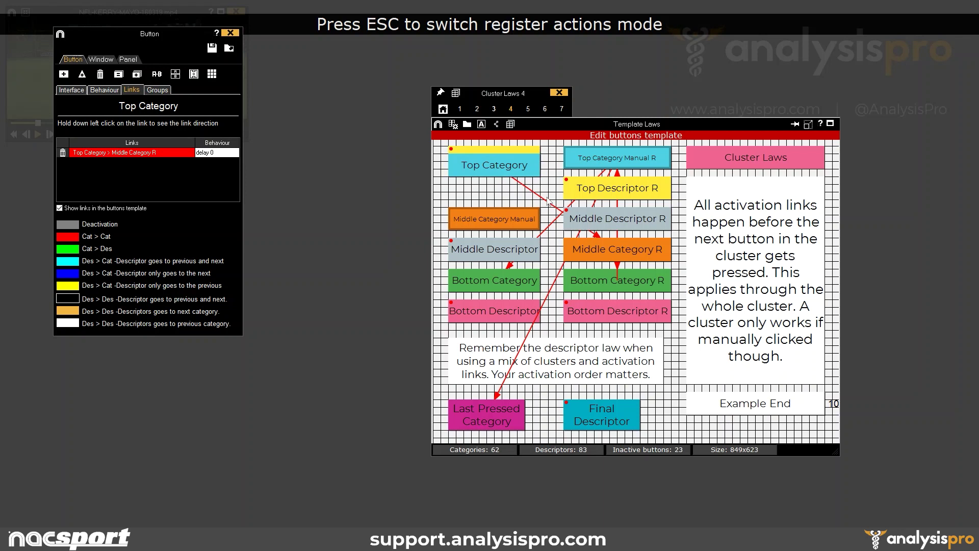
click(500, 170)
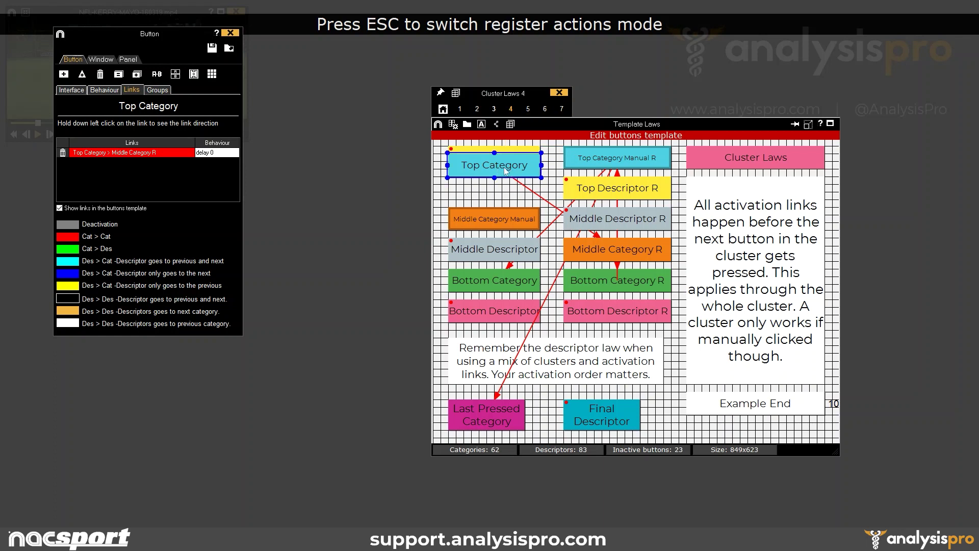
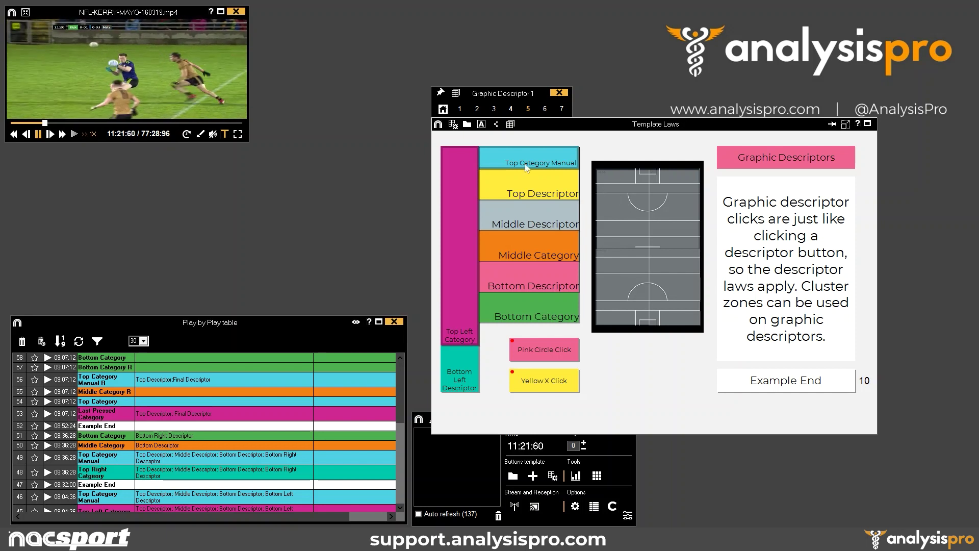
Step: Open Graphic Descriptor 1 for editing, examine the zones of the GAA Pitch graphic descriptor, and close the editor
click(453, 124)
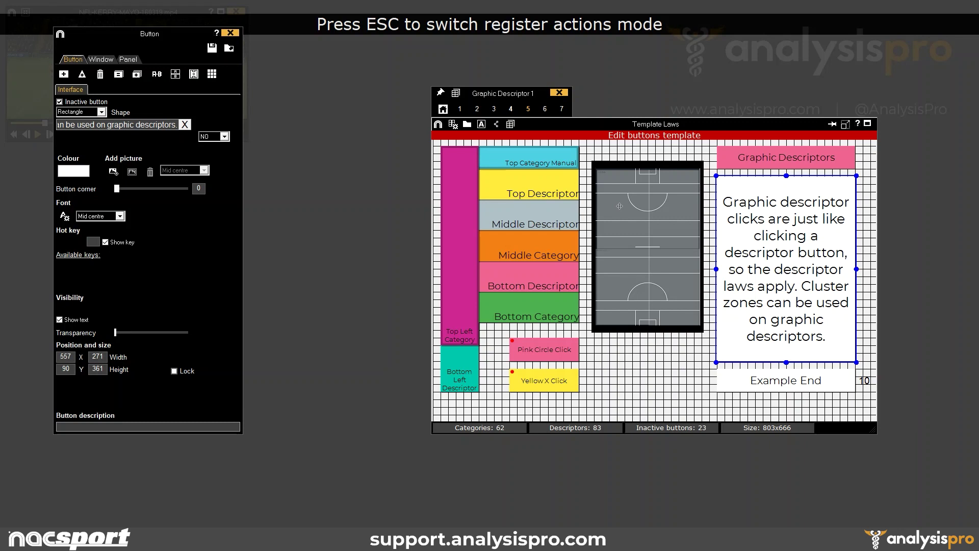
click(620, 206)
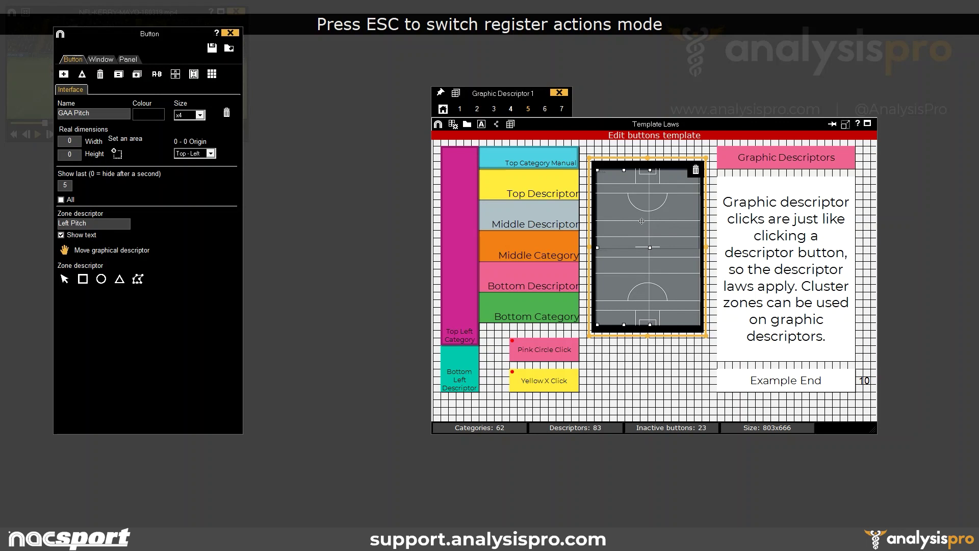
click(672, 220)
click(631, 226)
click(231, 32)
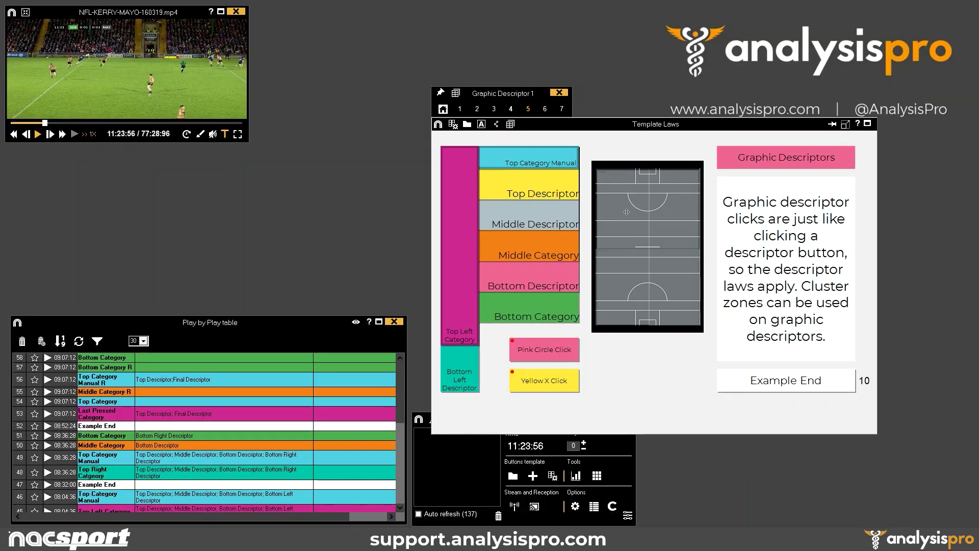
Step: Register Example End and Bottom Category on Graphic Descriptor 1, and resume the match video
click(780, 380)
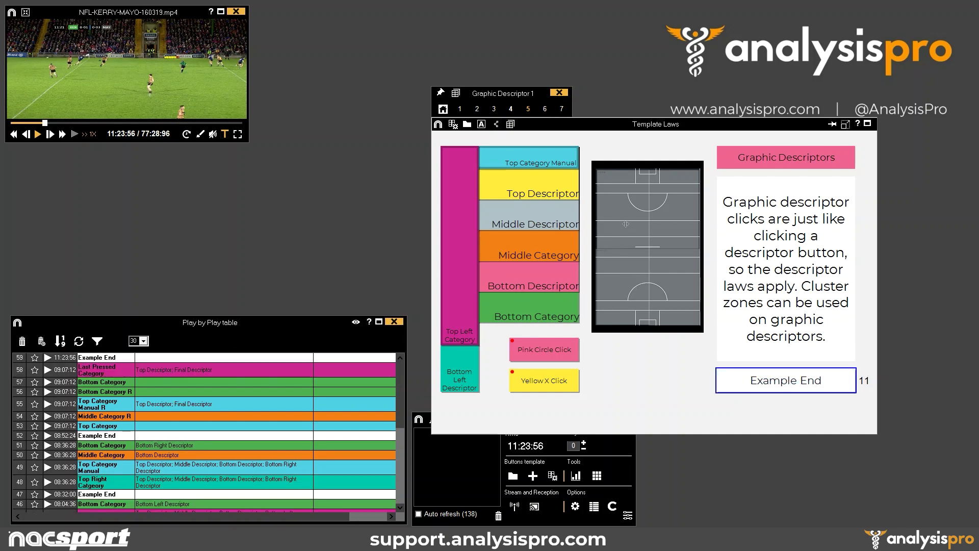
click(554, 312)
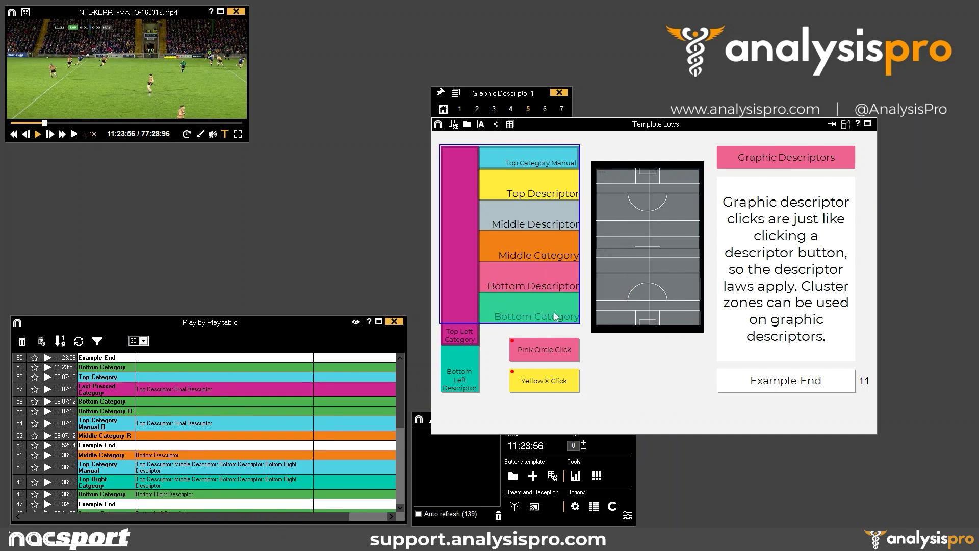
key(space)
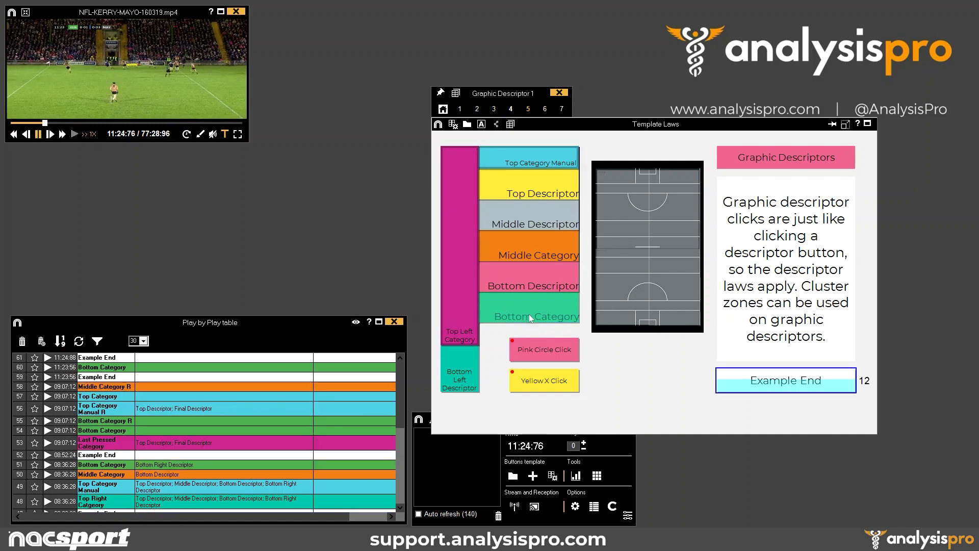
Step: Register Bottom Category with a point in the pitch's lower-left zone, and check the table's category filter options, including Show XY
click(546, 308)
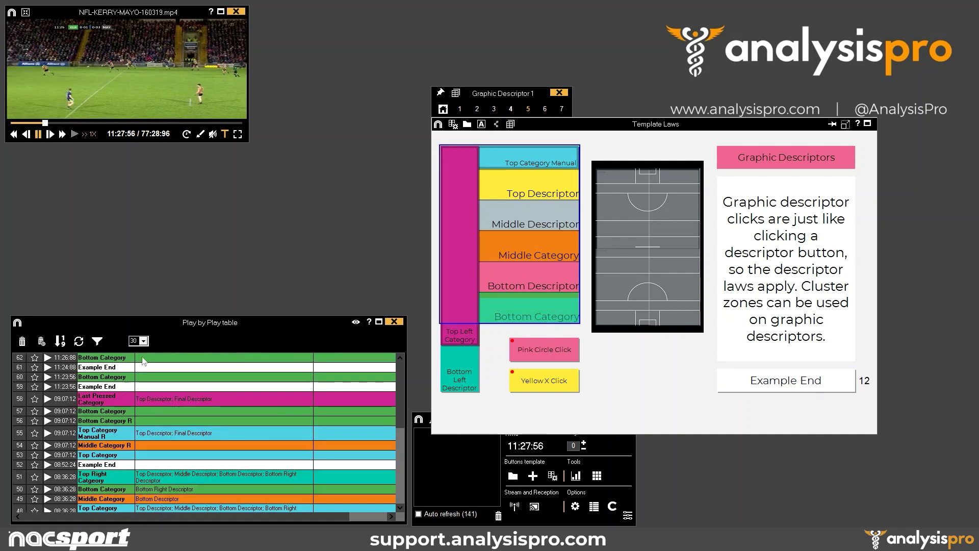
click(618, 285)
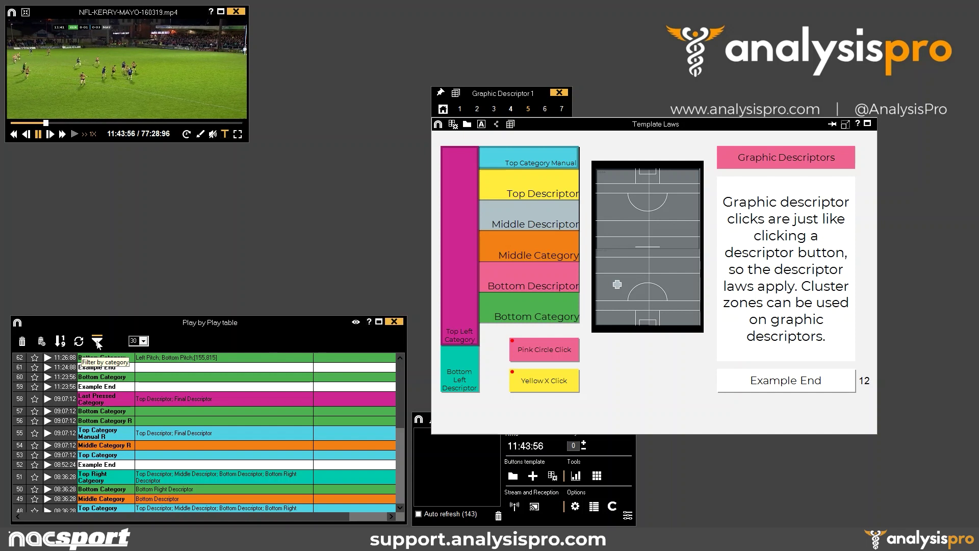
click(97, 341)
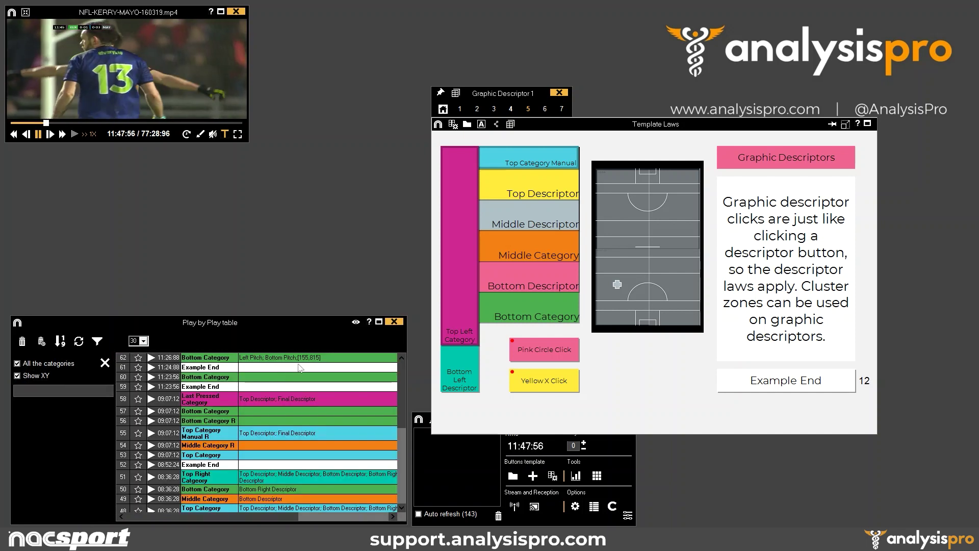
click(105, 363)
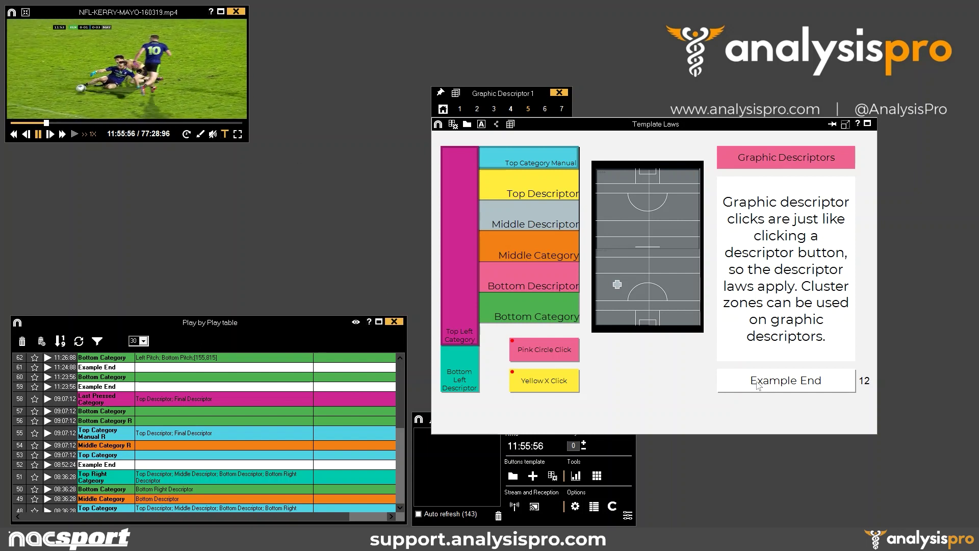
Step: Register Example End and the Top Left Category cluster, and mark points in the pitch's upper-right and lower-right zones
click(786, 381)
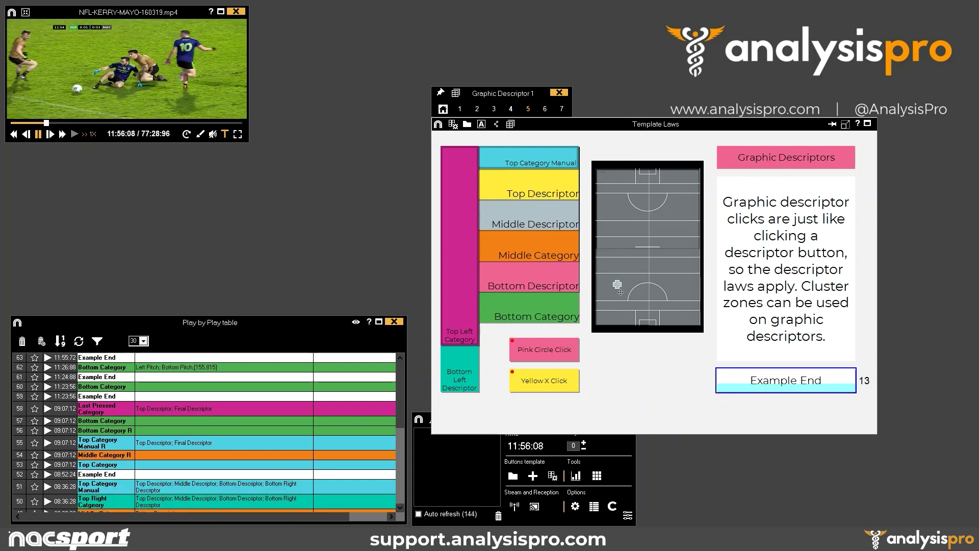
click(458, 161)
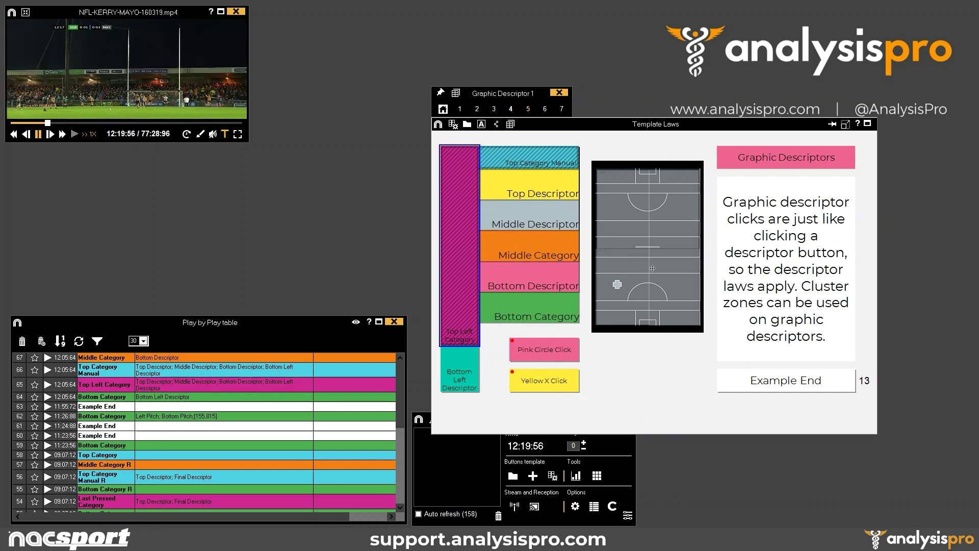
click(670, 239)
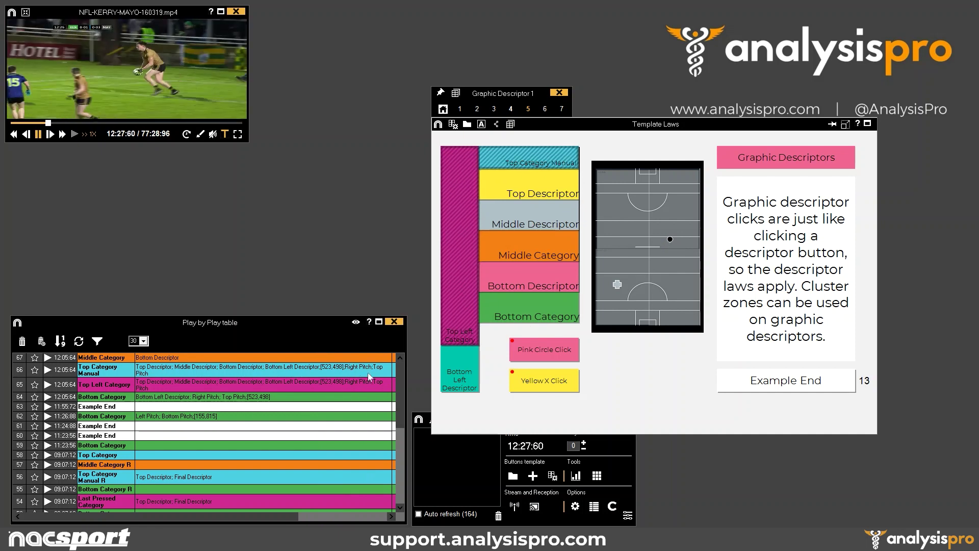
click(676, 289)
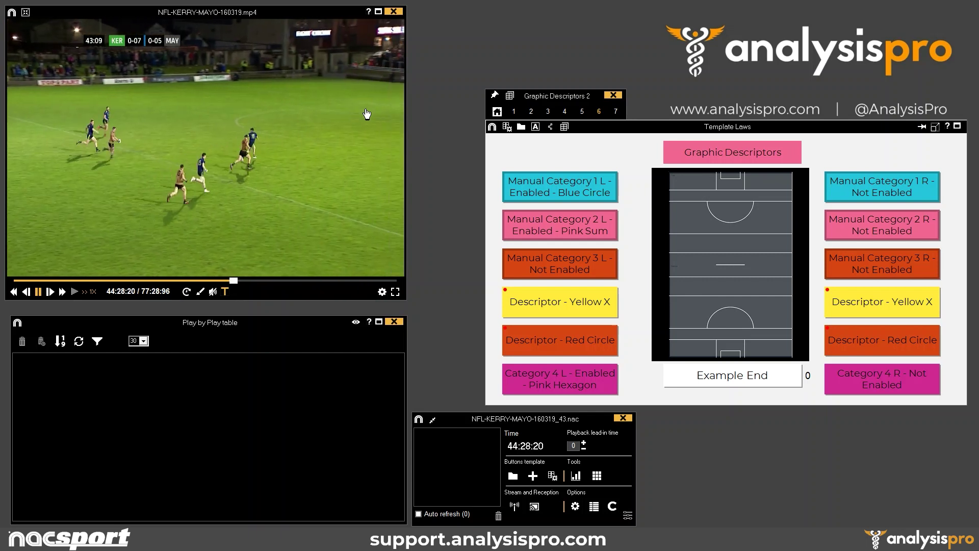
Step: Pause the video, open Graphic Descriptors 2 for editing with a slightly taller window, and select Manual Category 1 L - Enabled - Blue Circle
key(space)
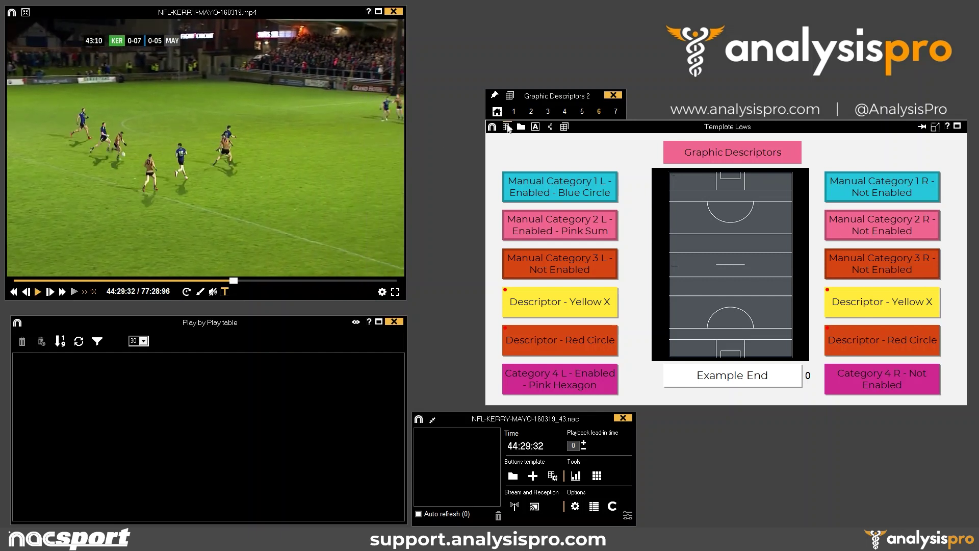
click(507, 126)
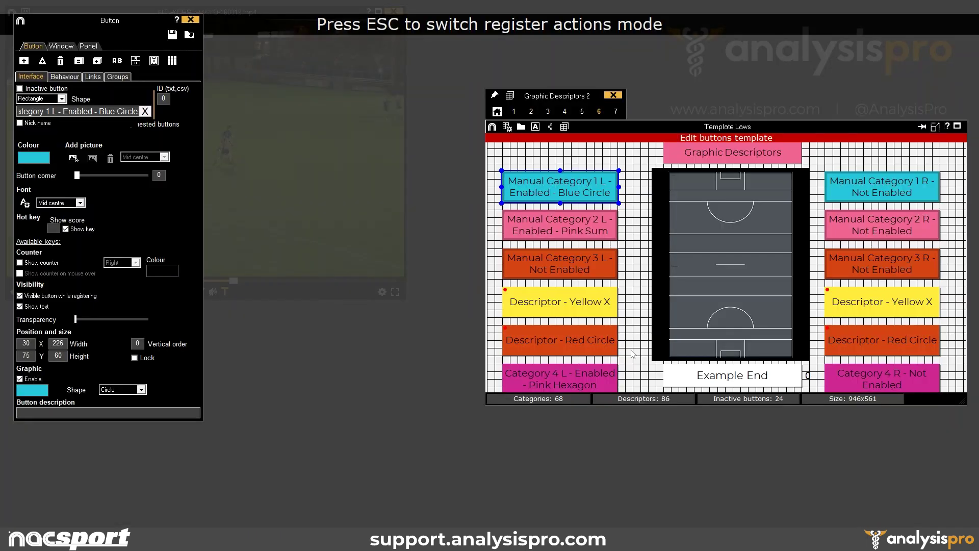
drag(962, 403, 961, 415)
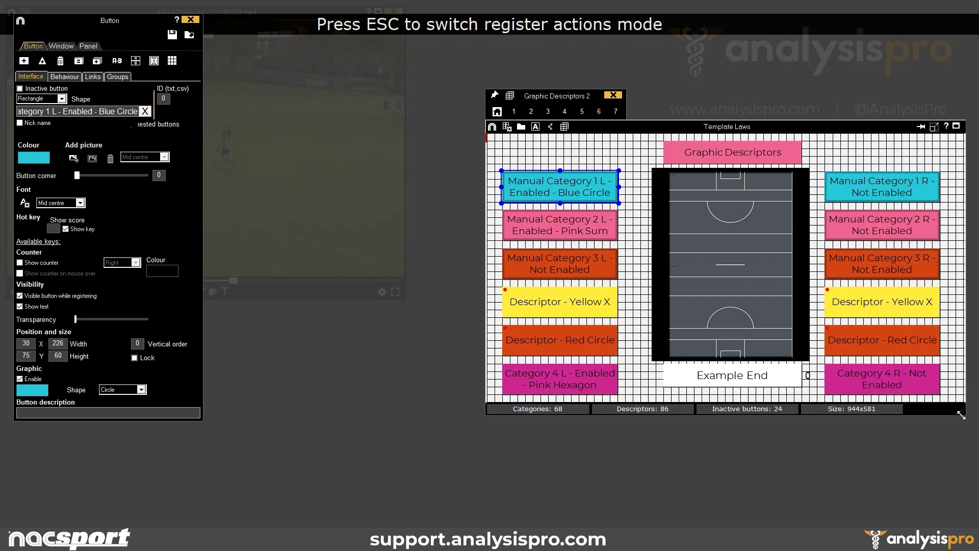
click(586, 191)
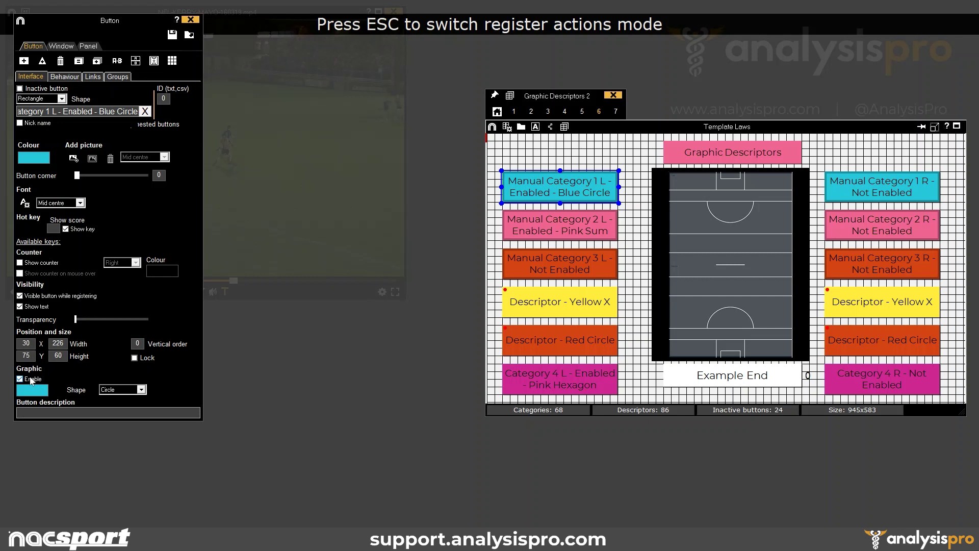
Step: Add a new category button beside the Graphic Descriptors heading to check its default graphic setting, and delete it
double_click(592, 152)
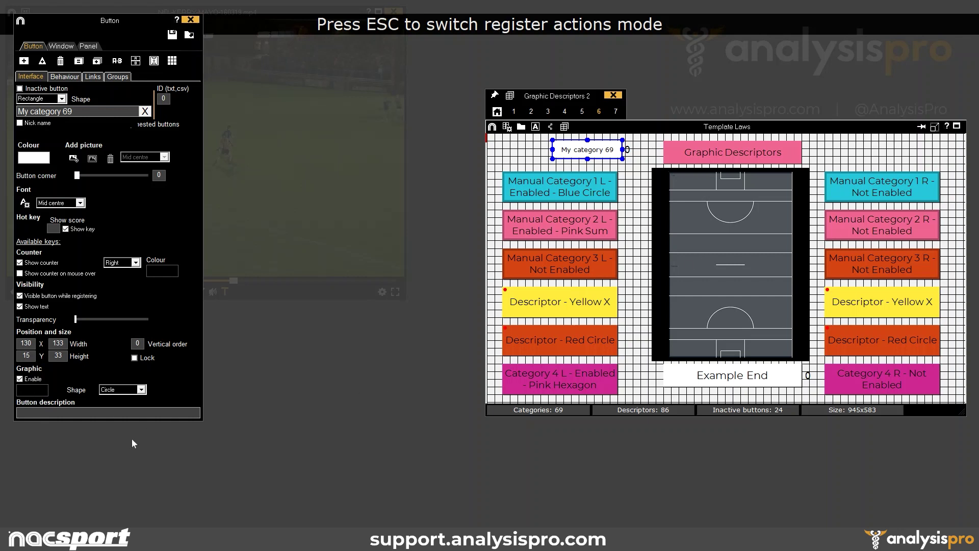
click(615, 167)
click(594, 156)
key(Delete)
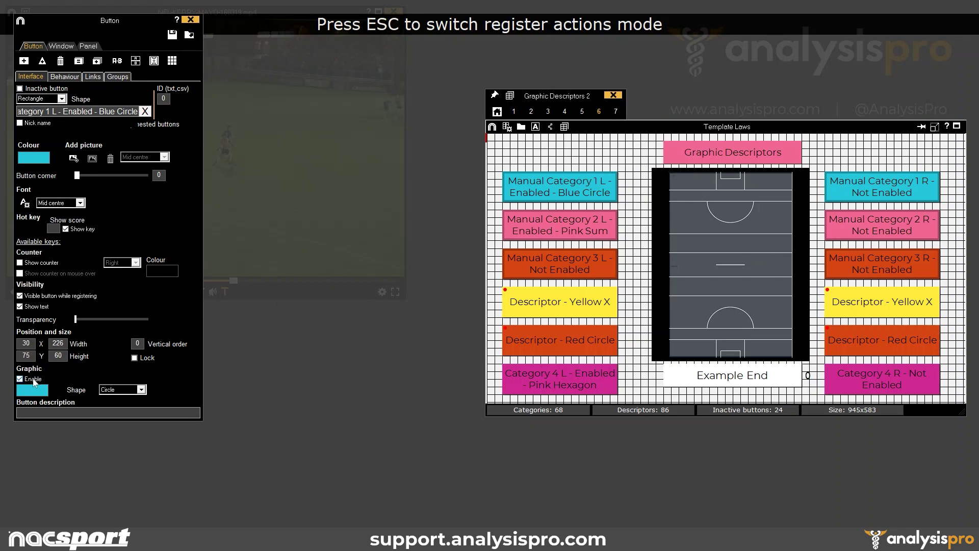
Step: Inspect the graphic enable, colour and shape settings of Manual Categories 1 L, 2 L and 3 L, and close the template editor
click(554, 189)
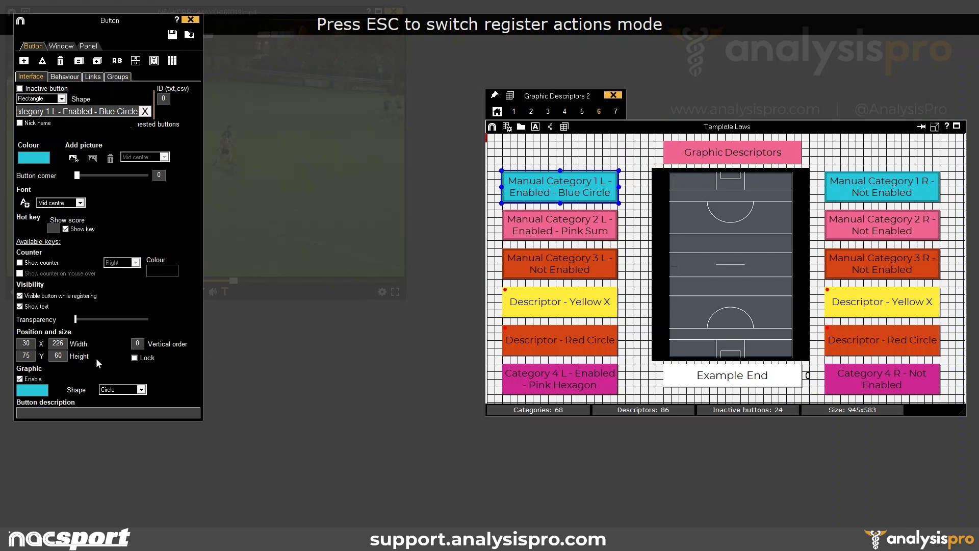
click(555, 225)
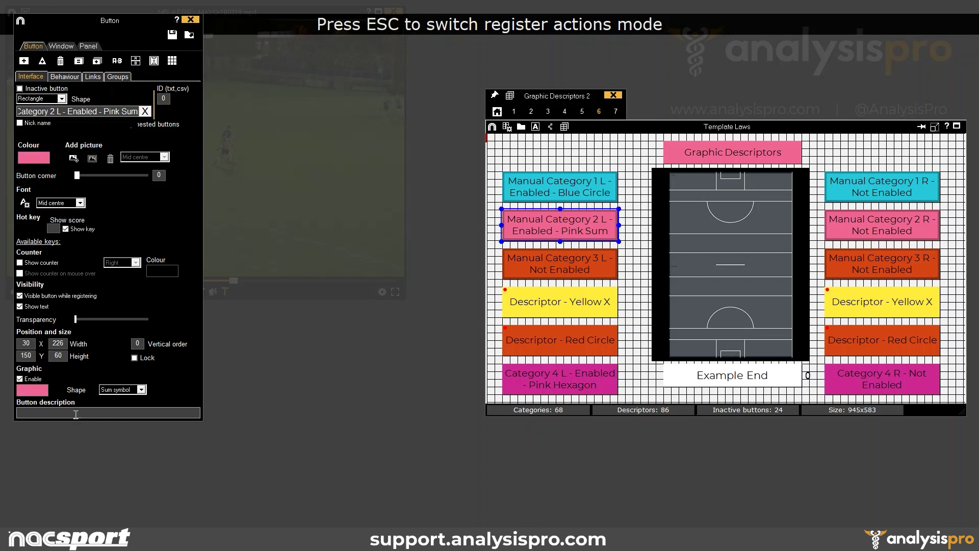
click(556, 266)
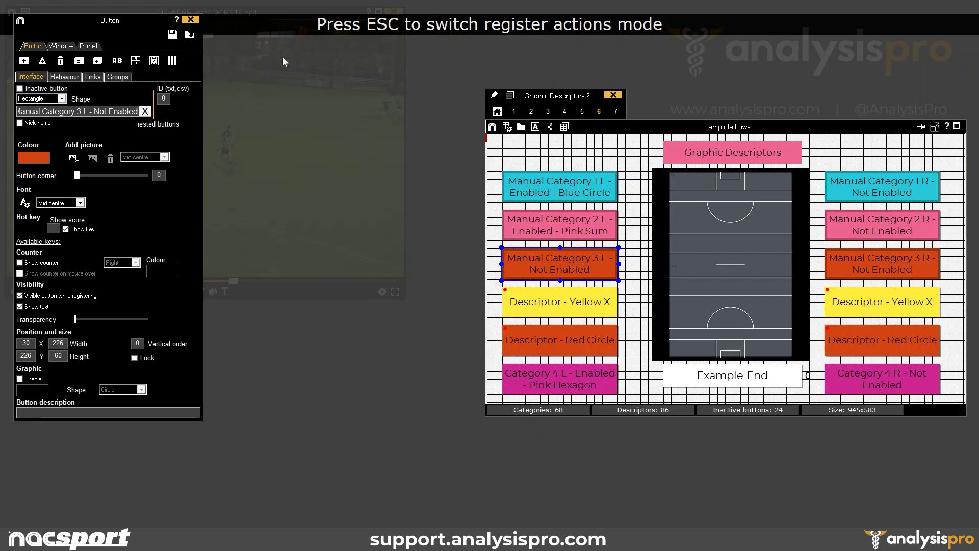
click(192, 20)
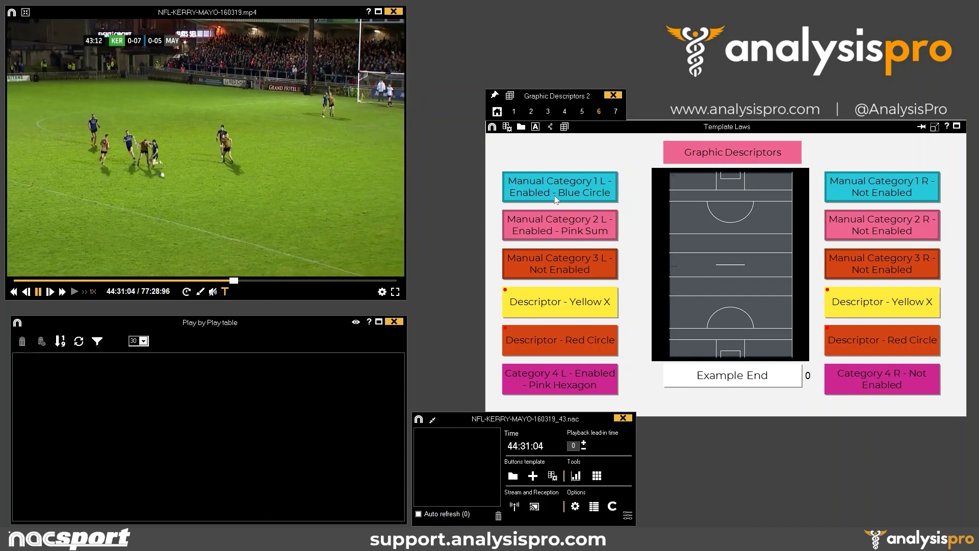
Step: Register Manual Category 1 L - Enabled - Blue Circle with two points in the pitch's upper-left area, and end the category
click(567, 192)
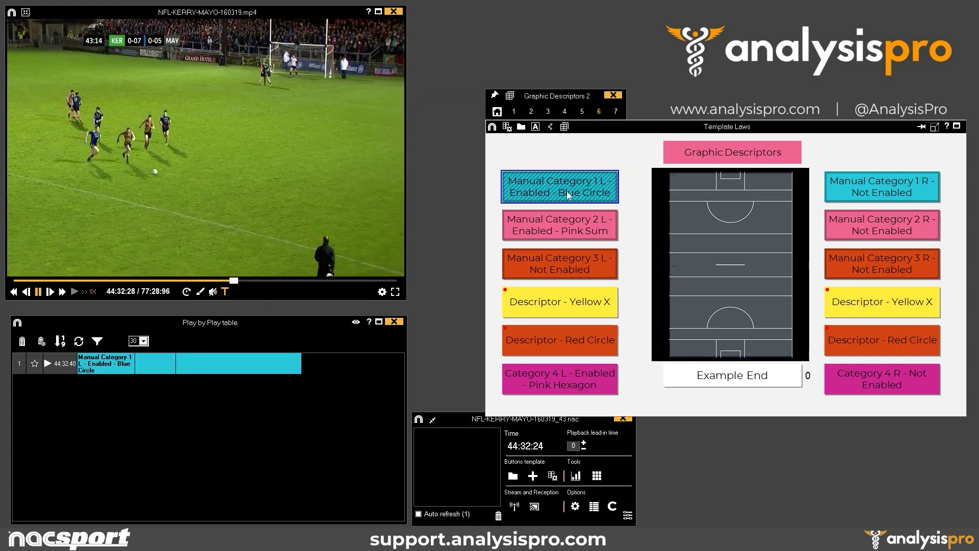
click(688, 197)
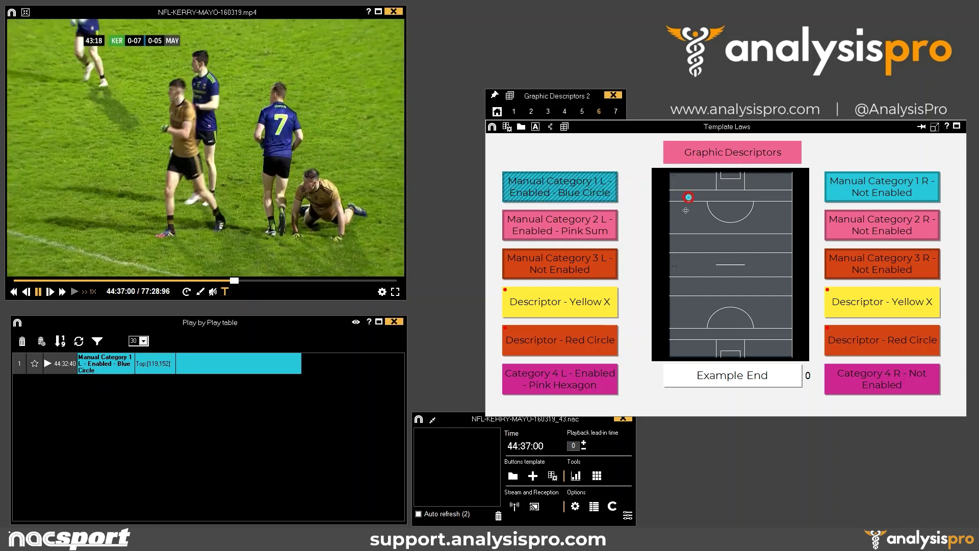
click(701, 219)
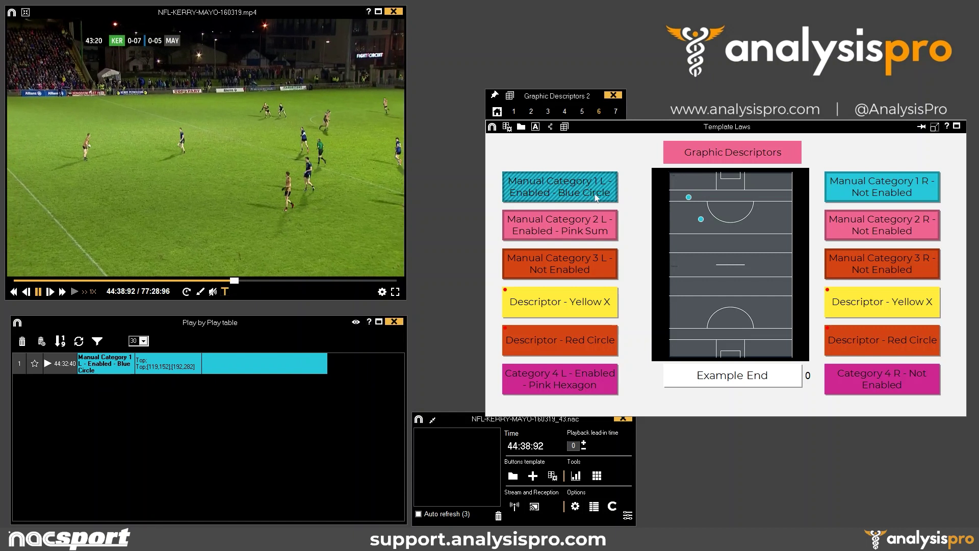
click(603, 197)
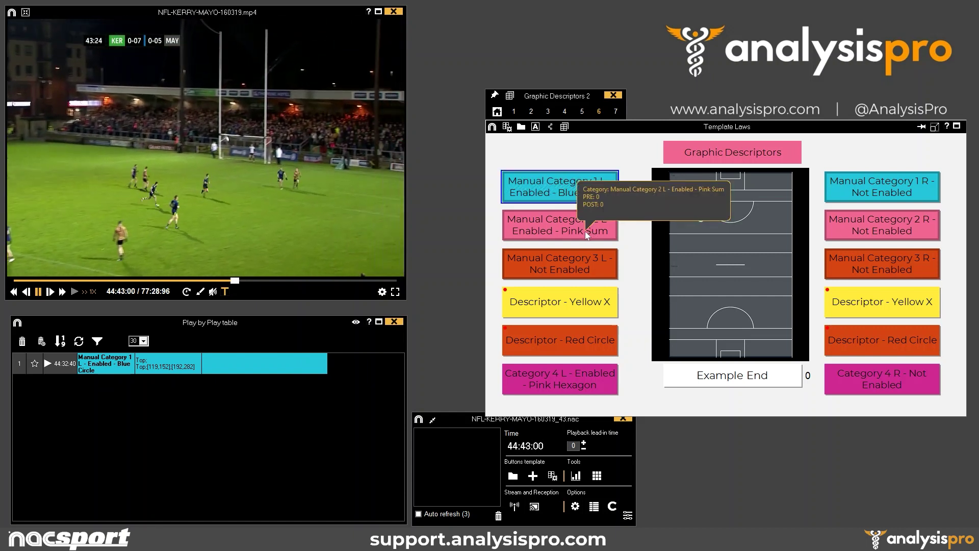
Step: Register Manual Category 2 L - Enabled - Pink Sum with two points left of the pitch's centre, and end the category
click(585, 231)
click(684, 231)
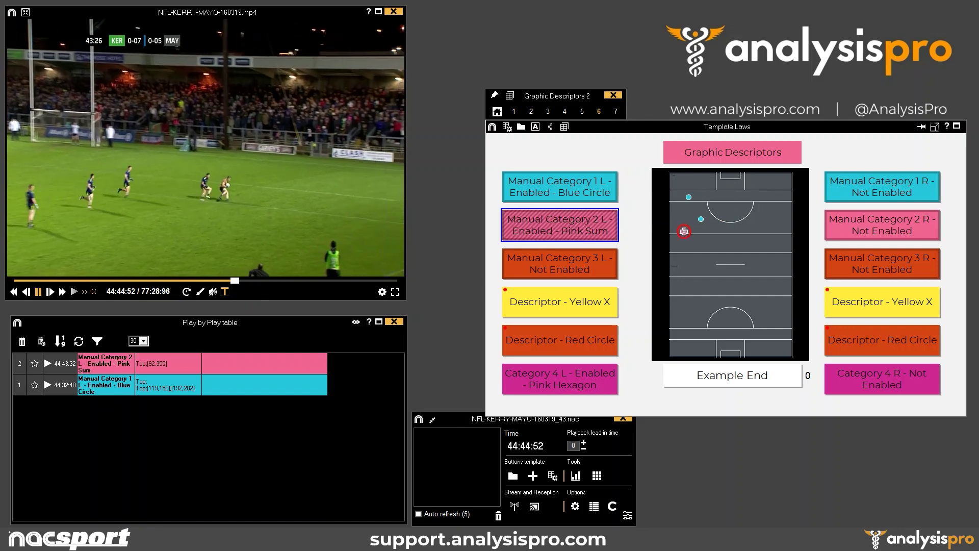
click(708, 268)
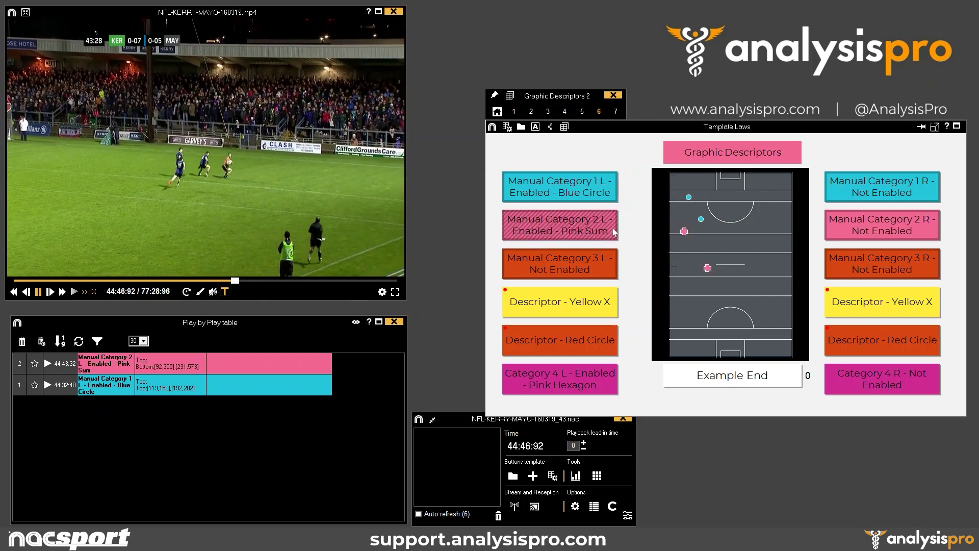
click(568, 226)
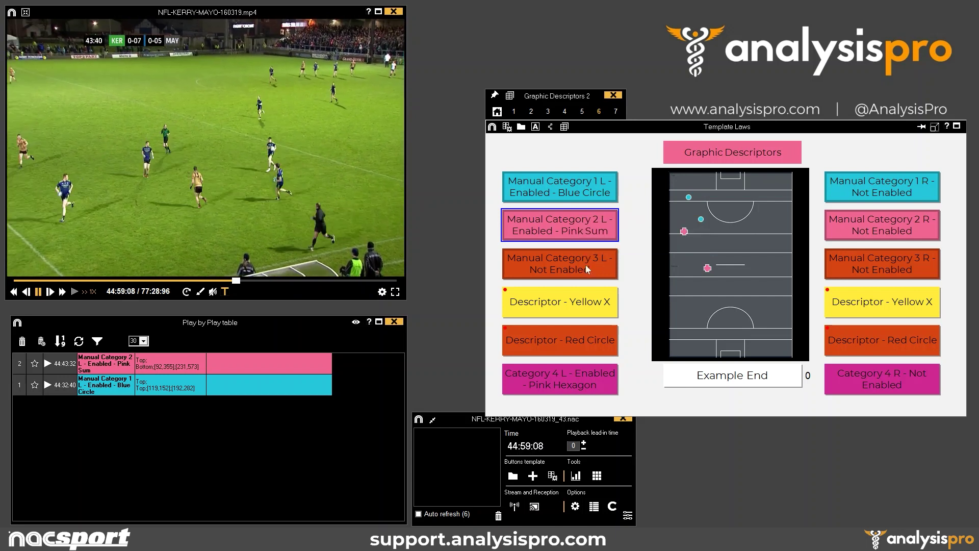
Step: Register Manual Category 3 L - Not Enabled with two points in the pitch's lower-left area, and end the category
click(578, 266)
click(685, 277)
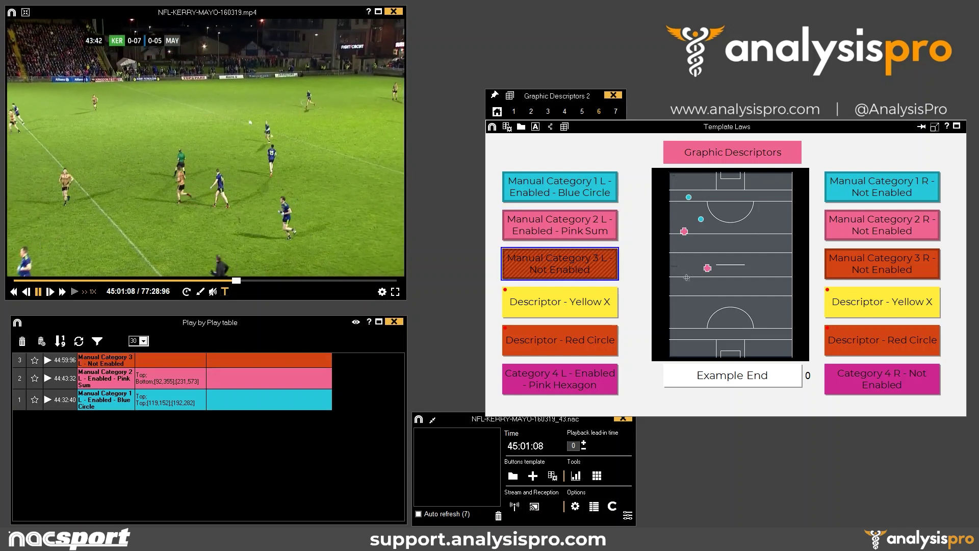
click(697, 300)
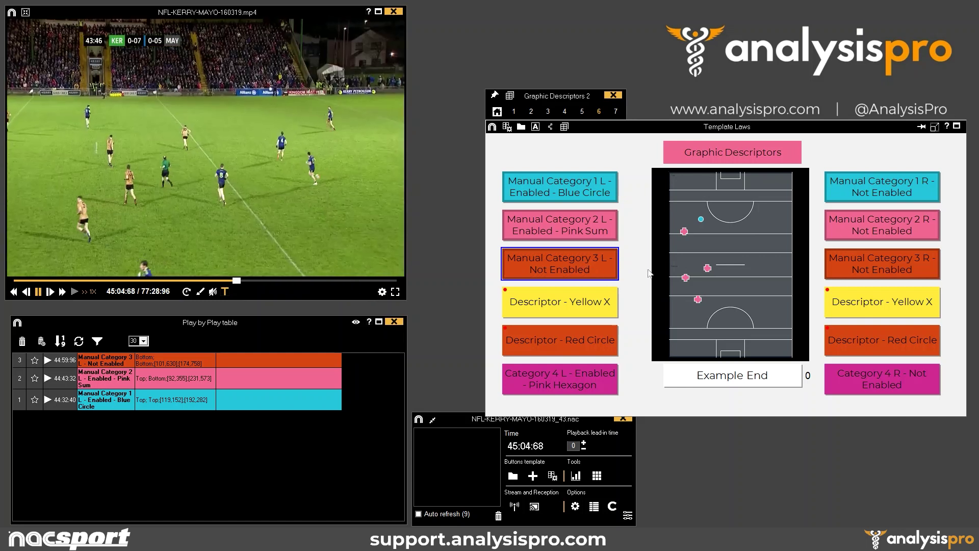
Step: Register Manual Category 1 L - Enabled - Blue Circle again with two points in the middle of the pitch's upper end
click(570, 192)
click(729, 197)
click(739, 220)
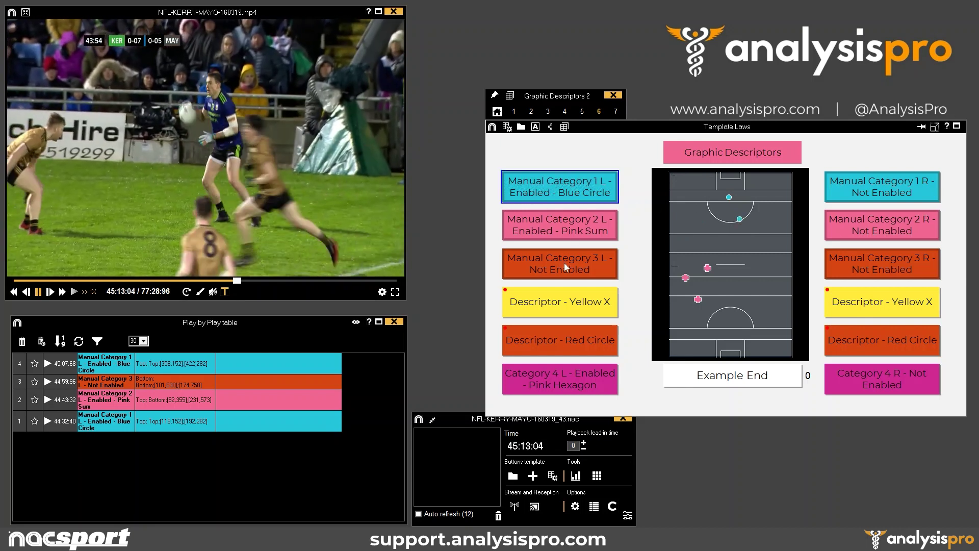
Step: Register Manual Category 3 L - Not Enabled again with two points around the centre of the pitch
click(564, 262)
click(729, 238)
click(752, 264)
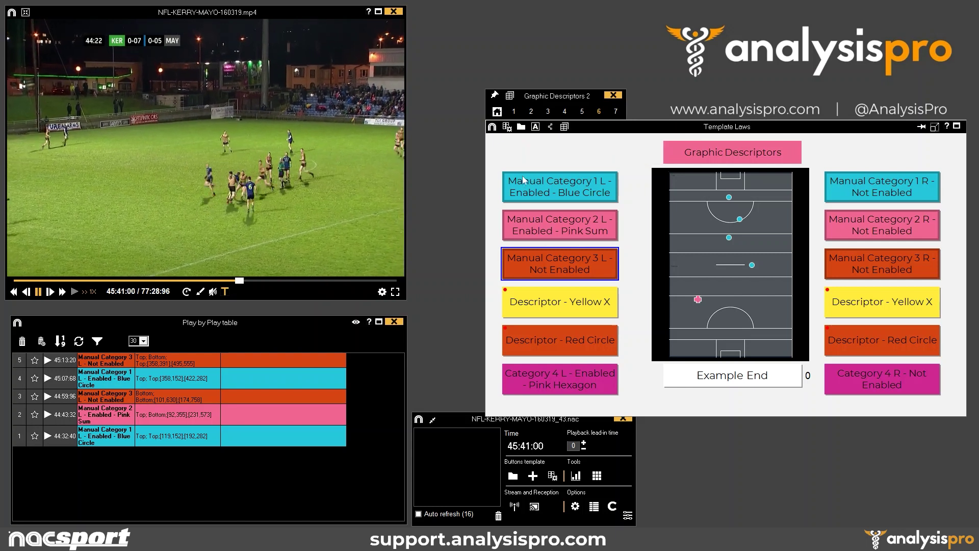
Step: Open the template for editing, inspect the graphic settings of the left Descriptor - Yellow X and Descriptor - Red Circle, and close the editor
click(507, 126)
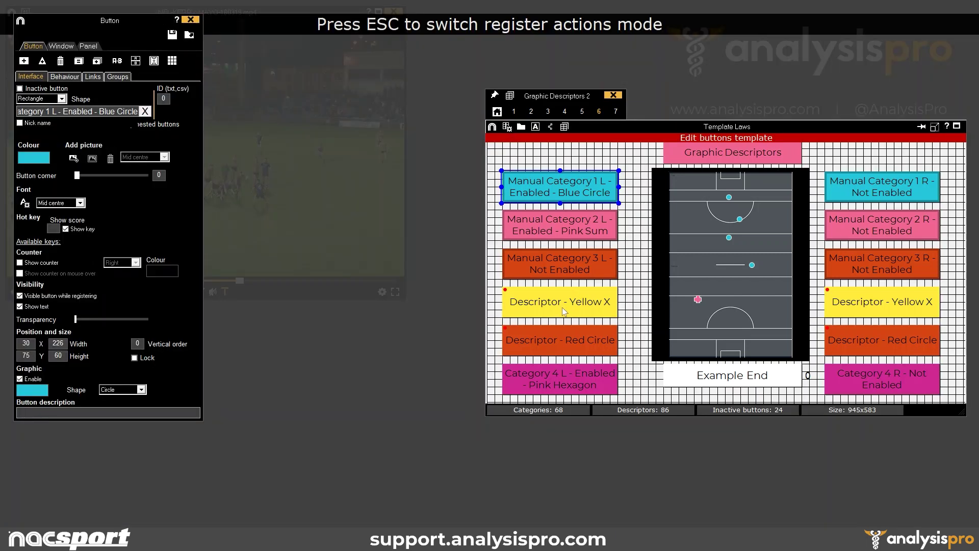
click(563, 311)
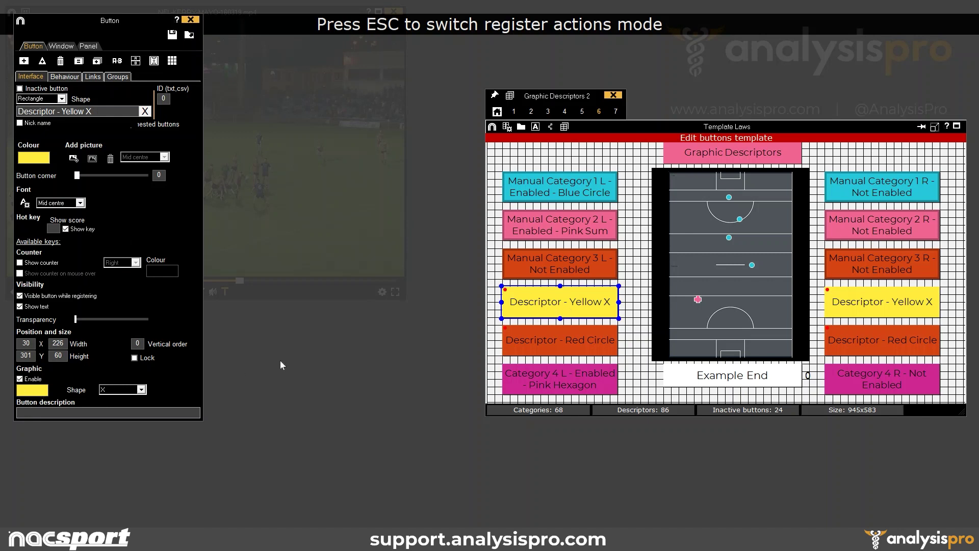
click(542, 339)
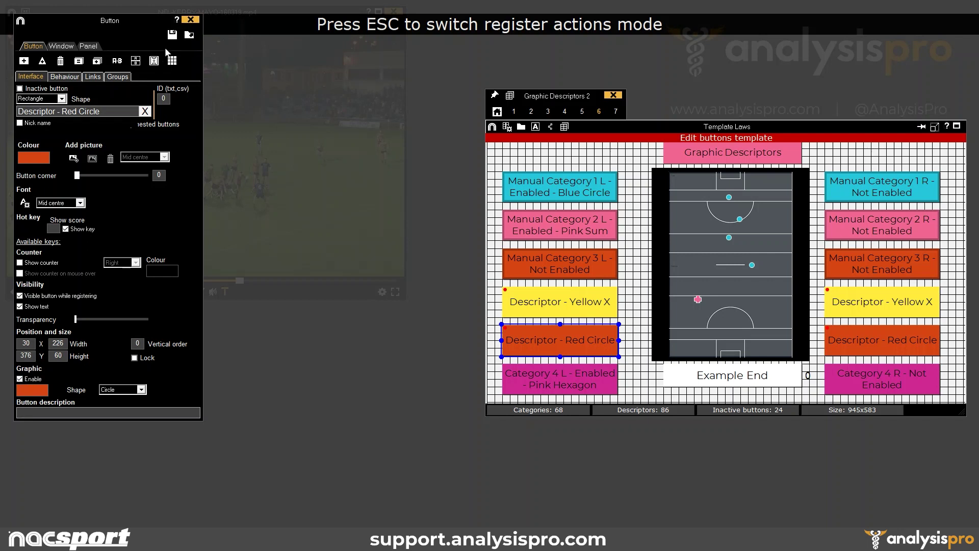
click(190, 20)
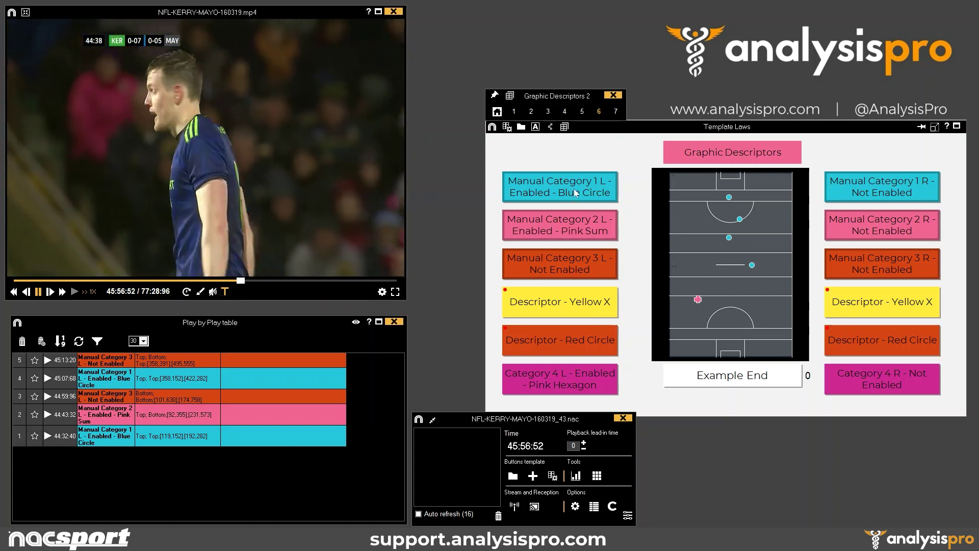
Step: Register another Manual Category 1 L - Enabled - Blue Circle with two upper-left pitch points, and end it
click(578, 196)
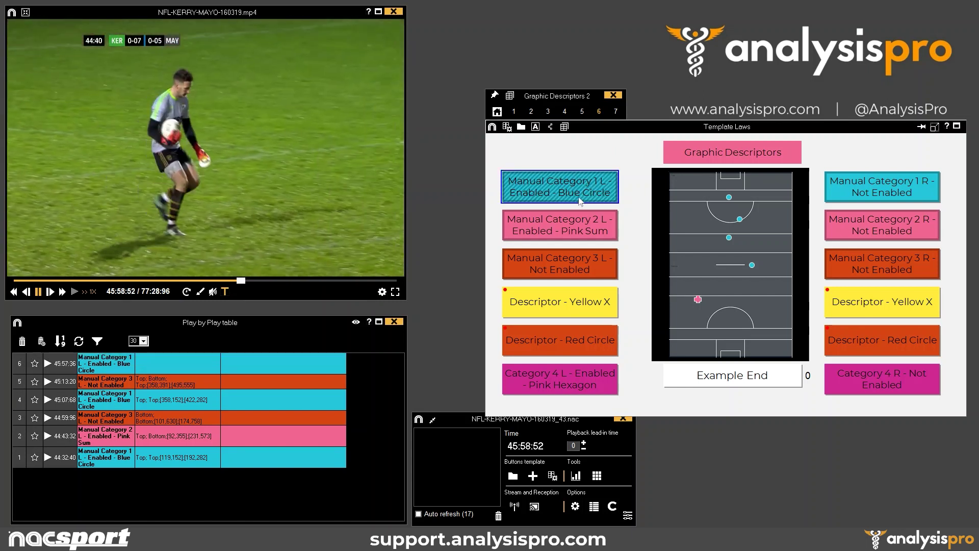
click(690, 197)
click(696, 220)
click(580, 192)
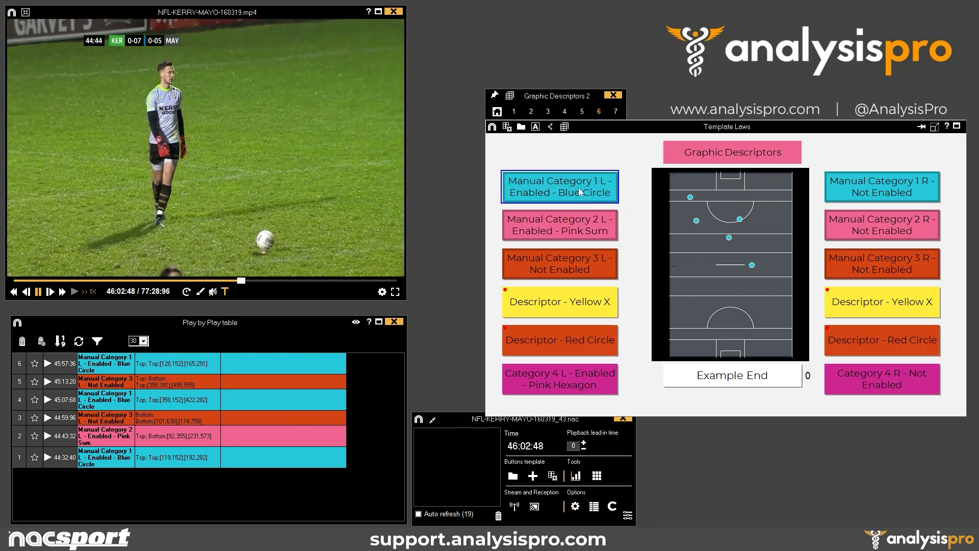
Step: Register Manual Category 1 L with Descriptor - Yellow X, and mark two points on the left of the pitch near halfway
click(580, 191)
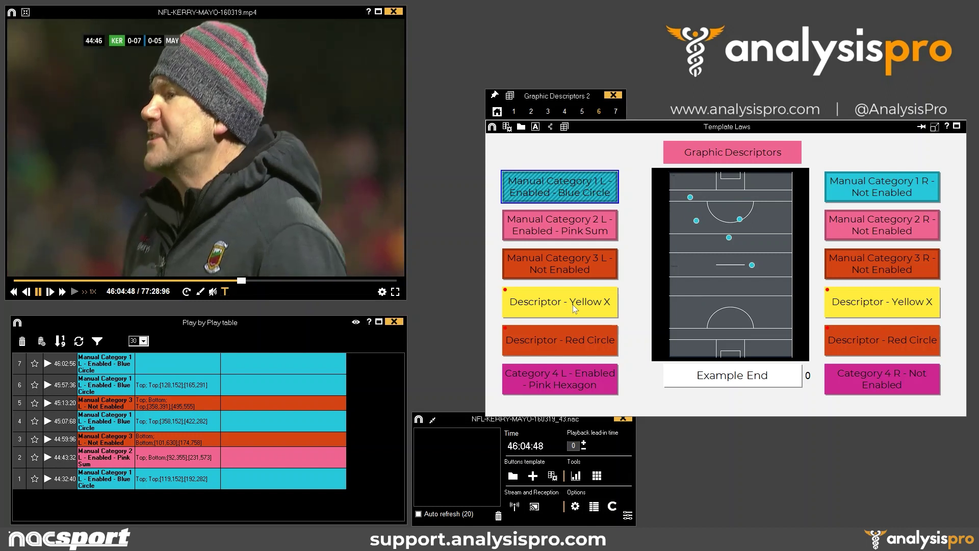
click(573, 304)
click(683, 252)
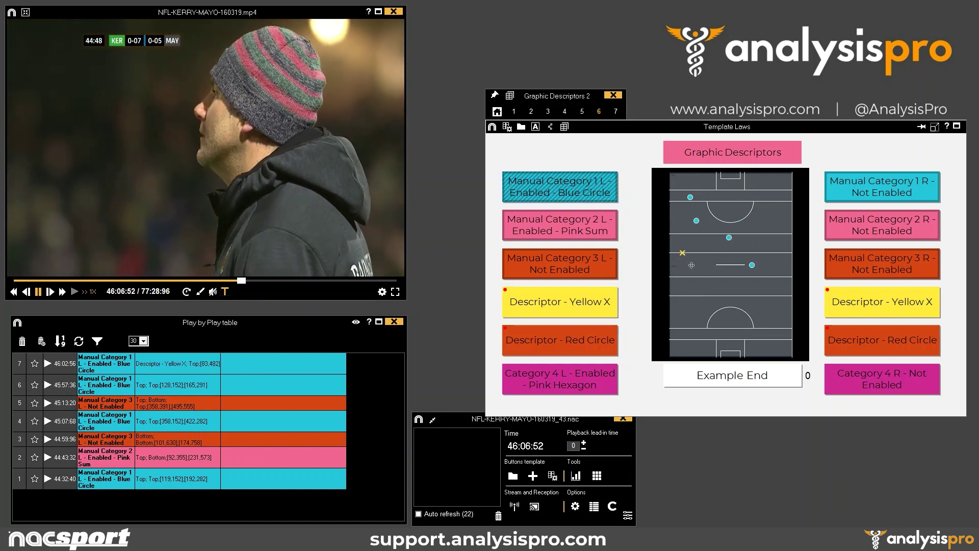
click(693, 265)
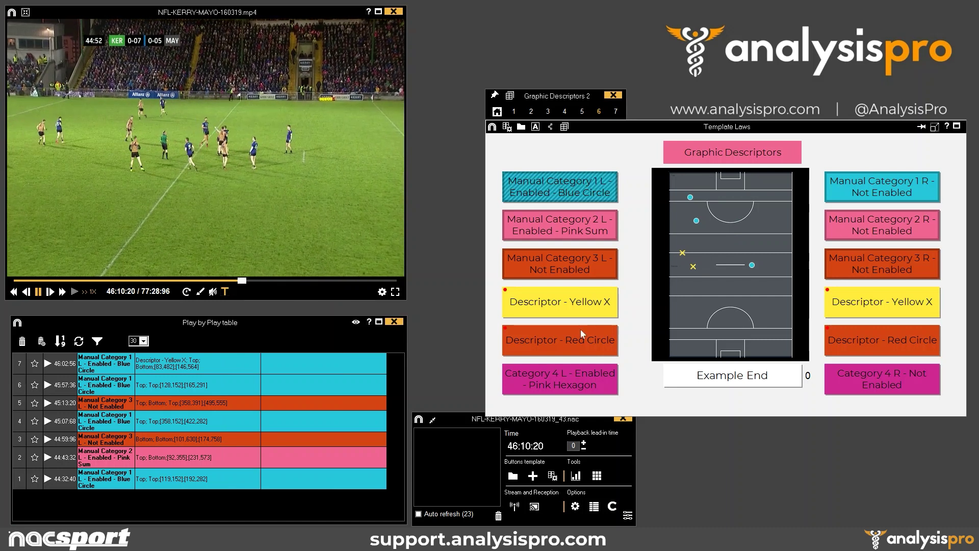
Step: Add Descriptor - Red Circle to the open category, mark two points in the pitch's lower-left area, and end Manual Category 1 L
click(574, 343)
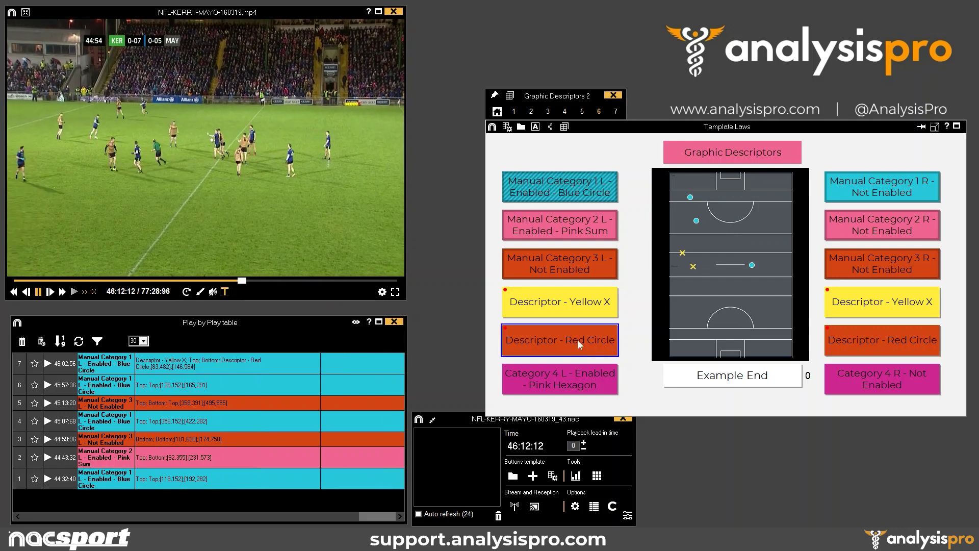
click(683, 287)
click(693, 305)
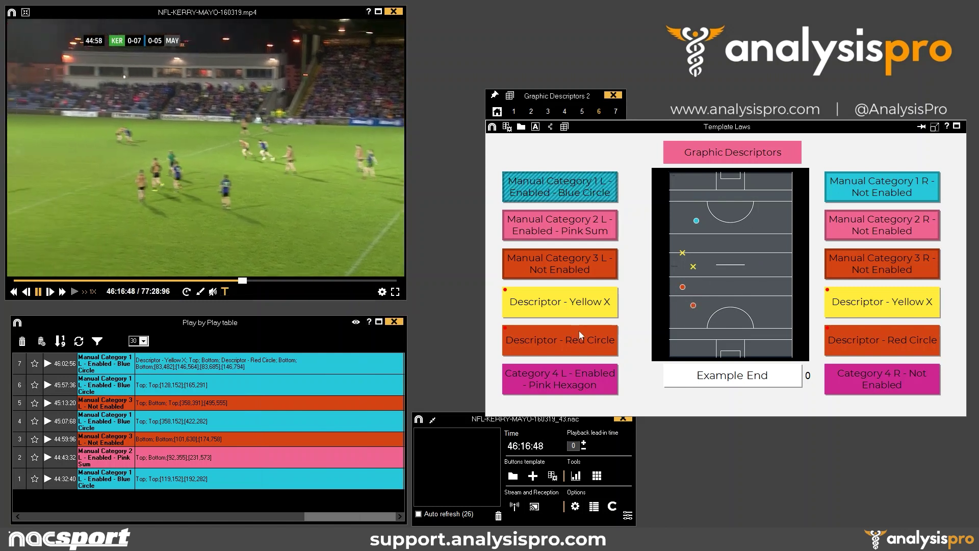
click(578, 194)
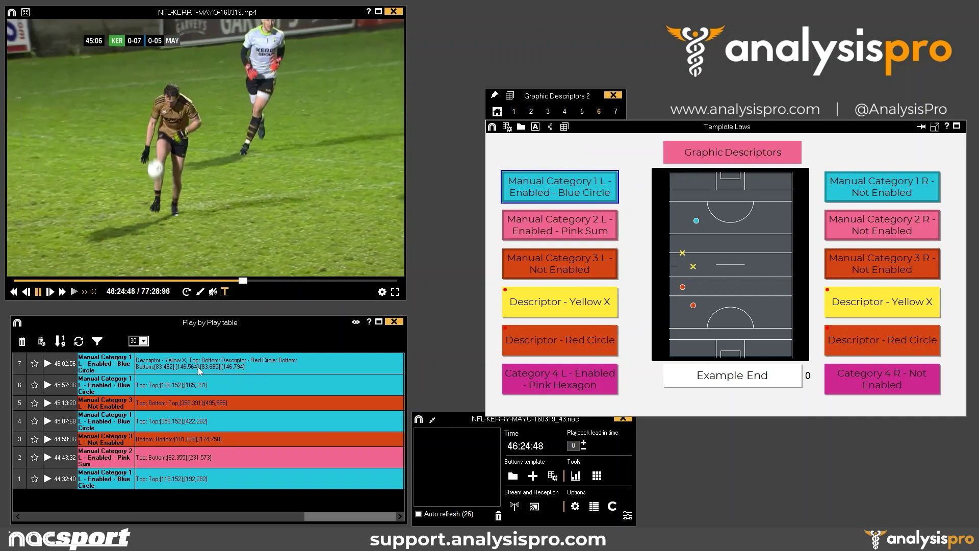
Step: Check the table's category filter options, and examine the descriptors and coordinates of row 7, the newest Manual Category 1 L registration
click(97, 341)
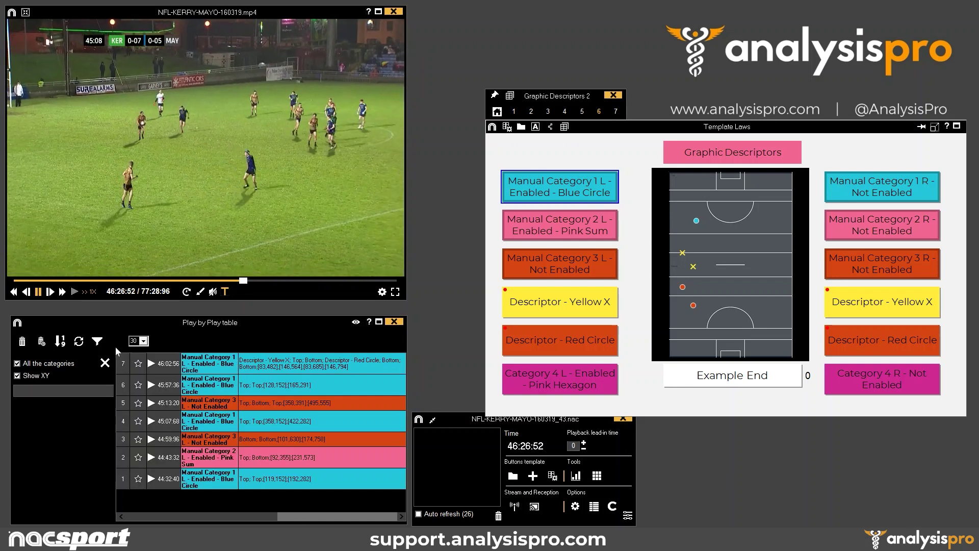
click(105, 363)
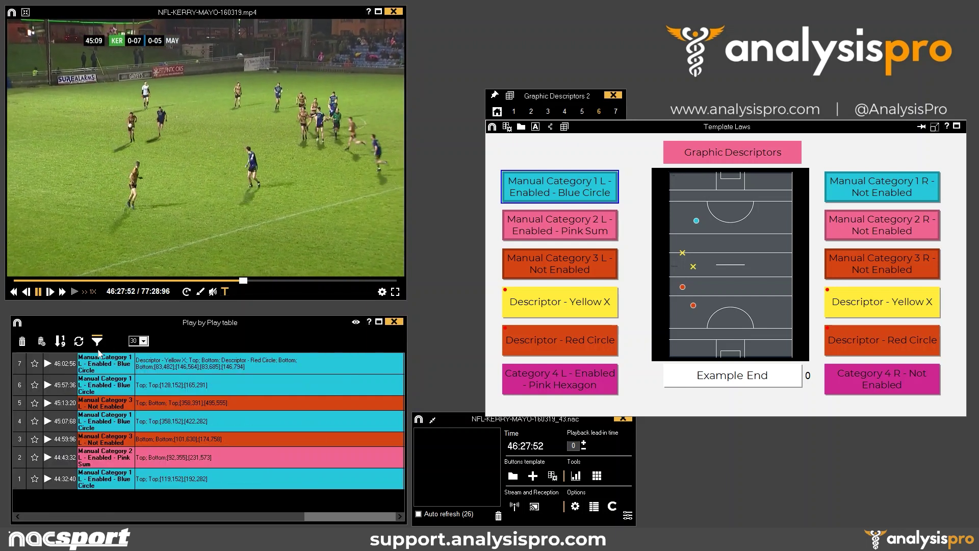
click(167, 365)
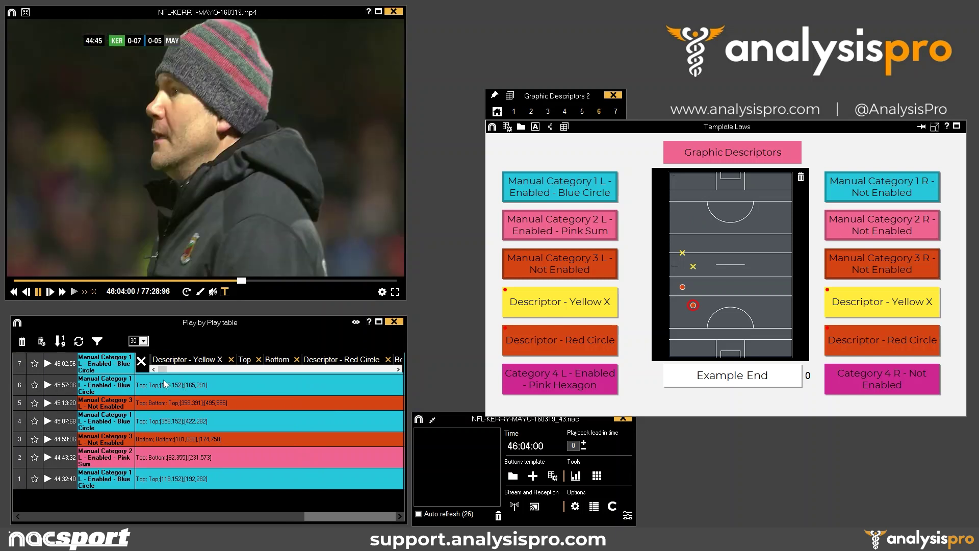
click(209, 369)
drag(210, 372, 412, 375)
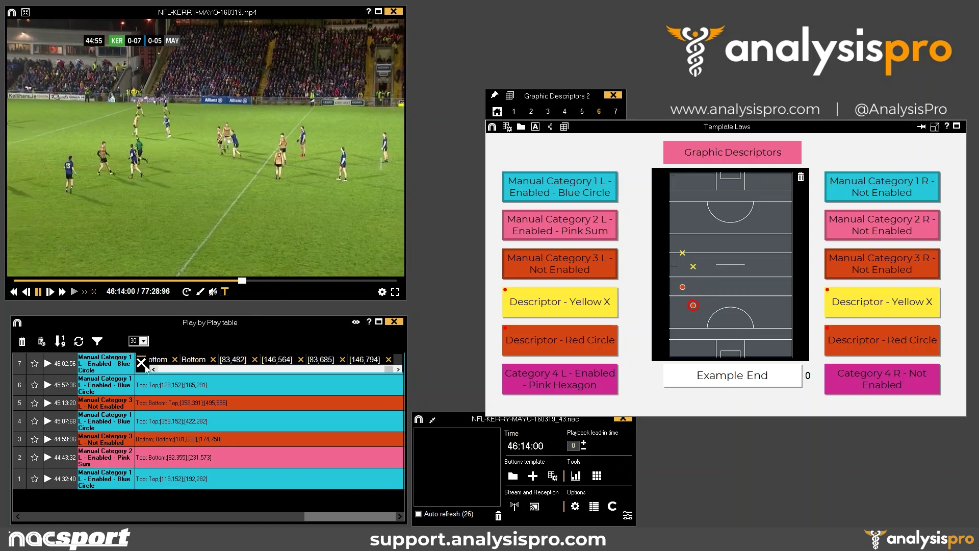
click(142, 363)
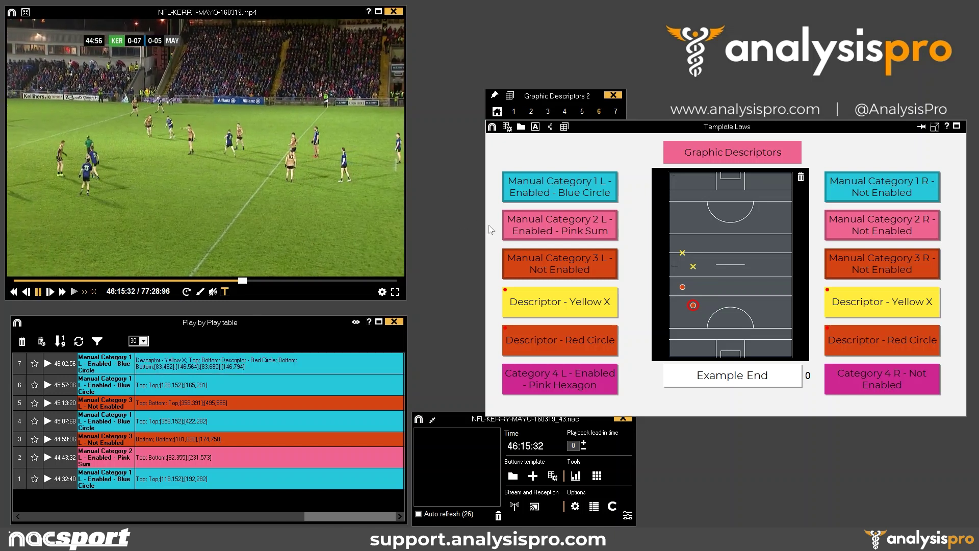
Step: Register Manual Category 2 L with a point near the pitch's top-left corner, and add Descriptor - Yellow X with a point just below
click(580, 227)
click(697, 185)
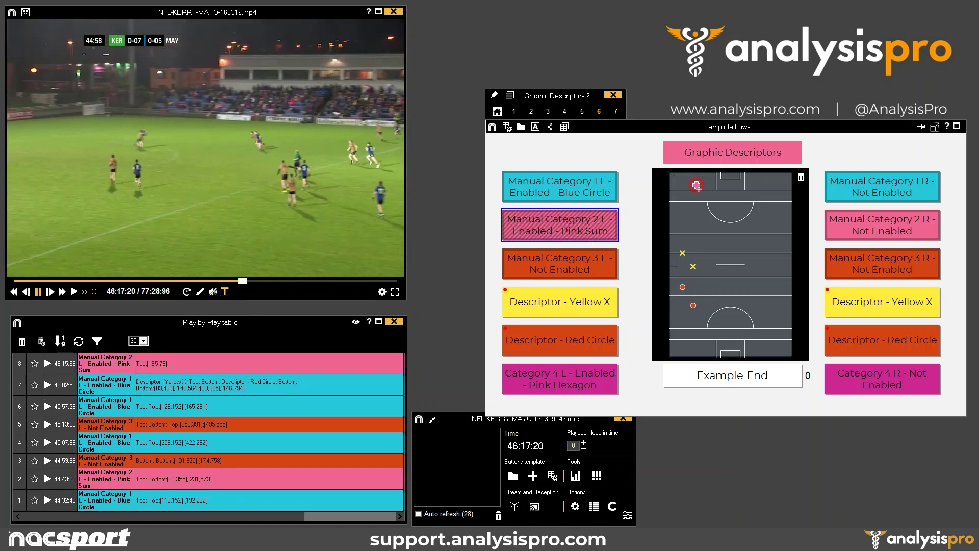
click(596, 305)
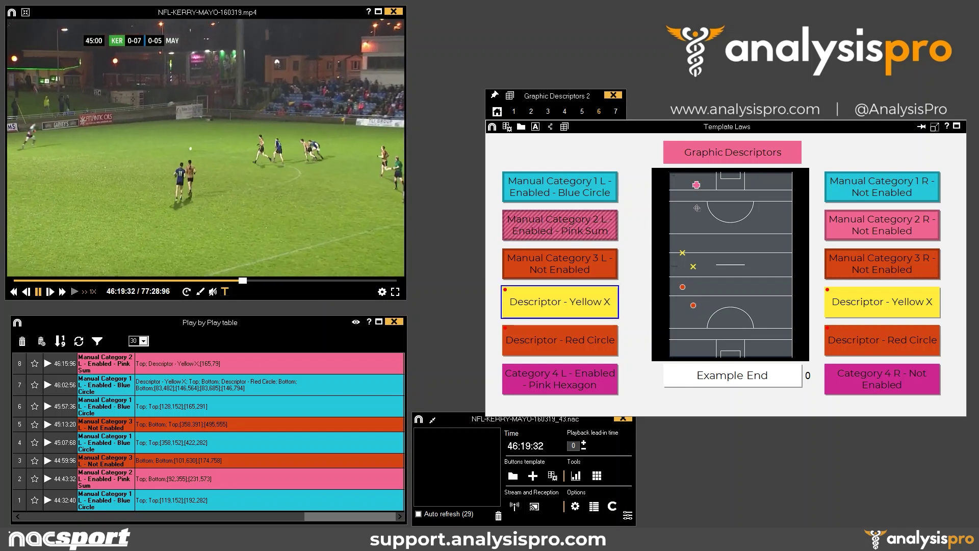
click(697, 208)
Step: Add Descriptor - Red Circle with one point in the pitch's upper left, and end Manual Category 2 L
click(571, 341)
click(703, 233)
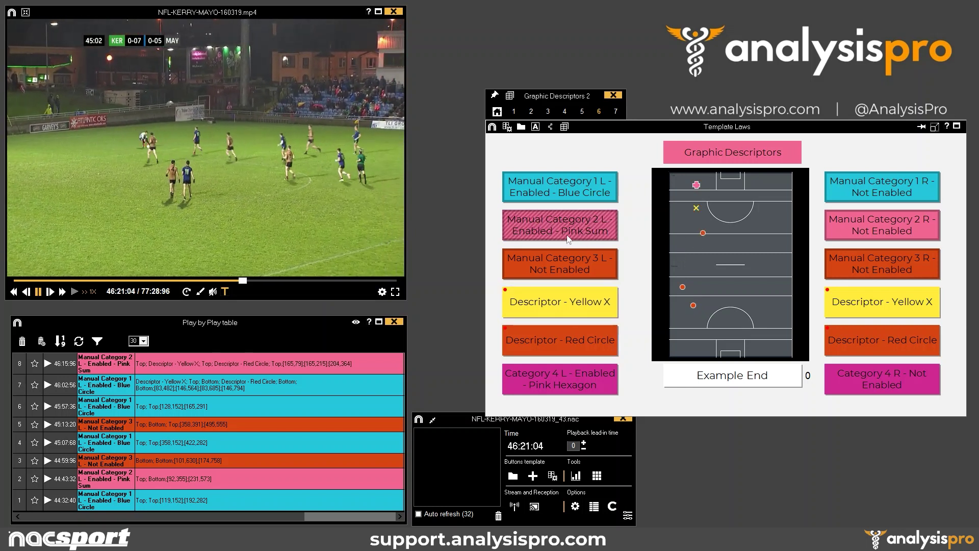
click(570, 240)
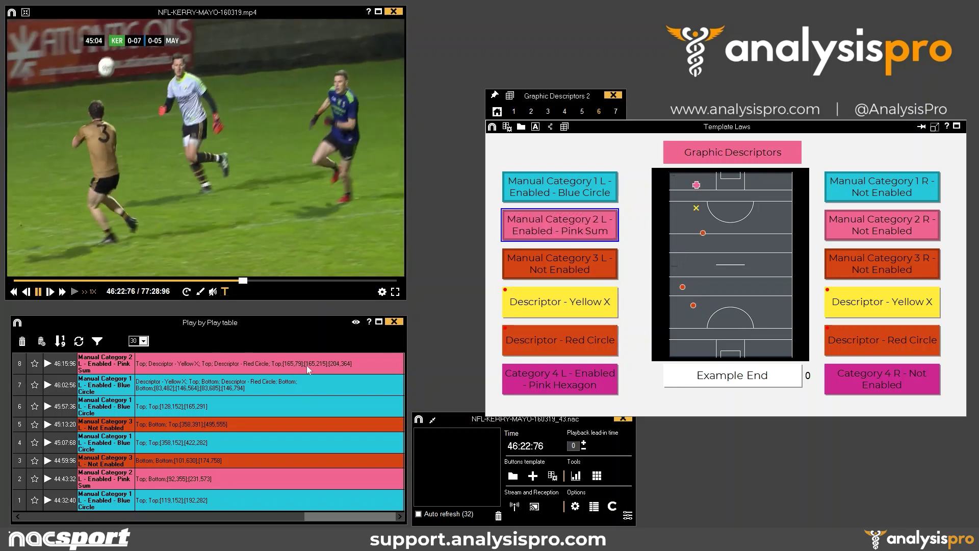
click(307, 366)
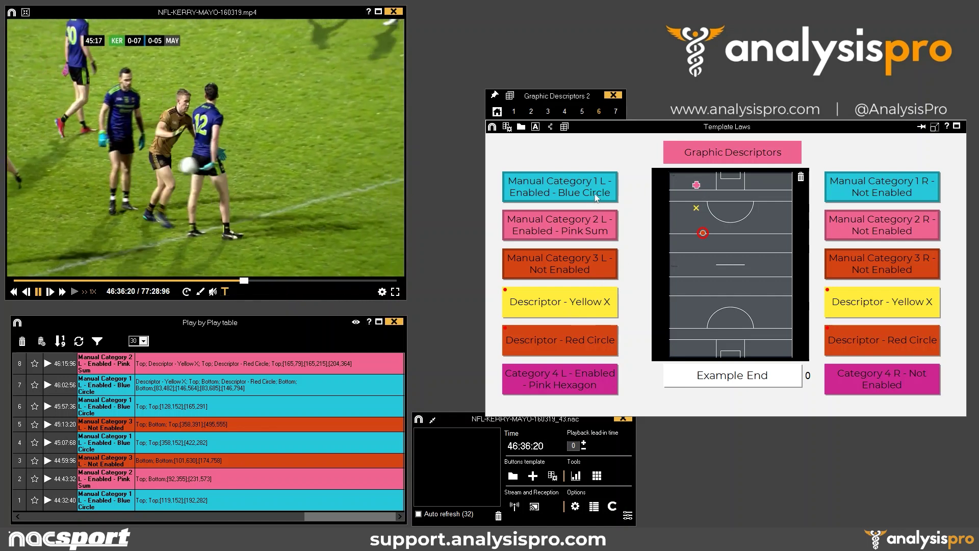
Step: Register Manual Category 1 L and 2 L together with Descriptor - Yellow X and two points in the pitch's upper-right half
click(586, 194)
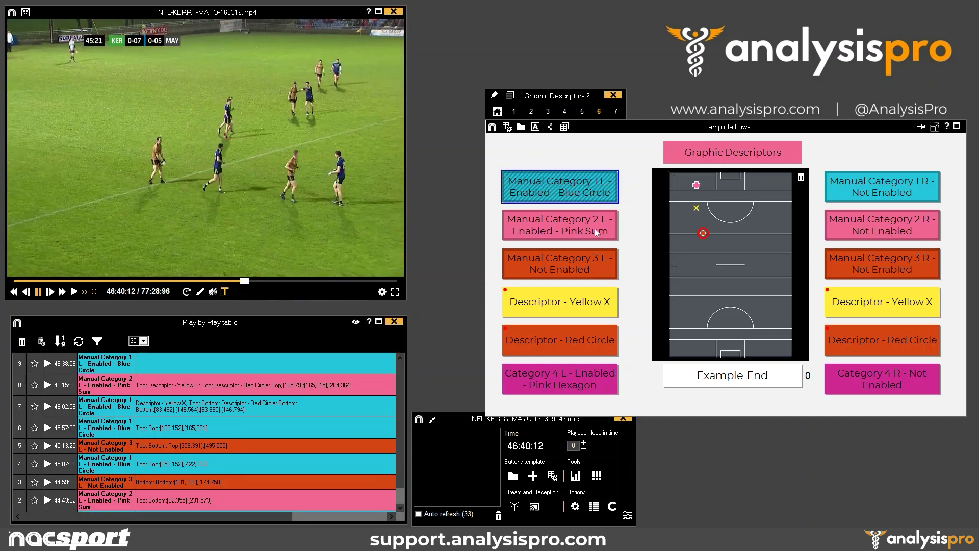
click(595, 228)
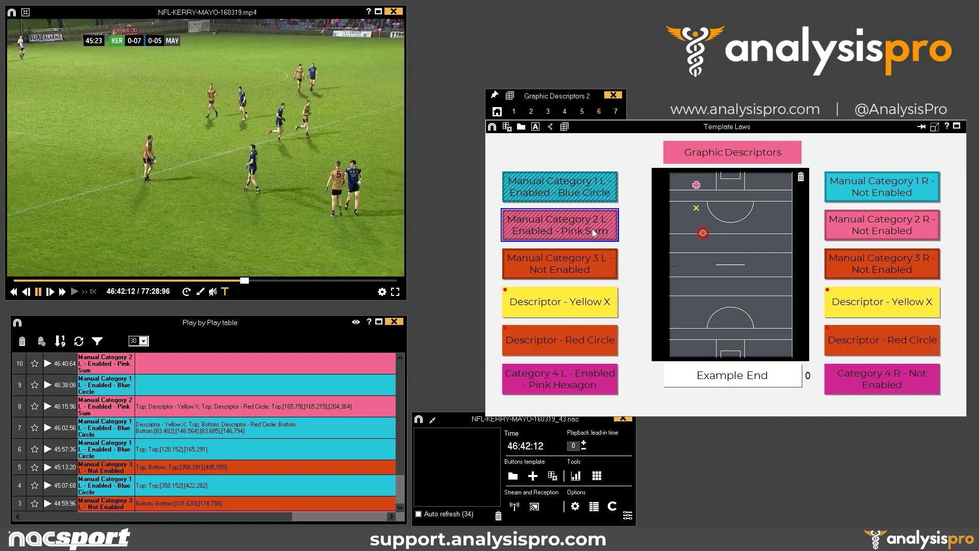
click(590, 305)
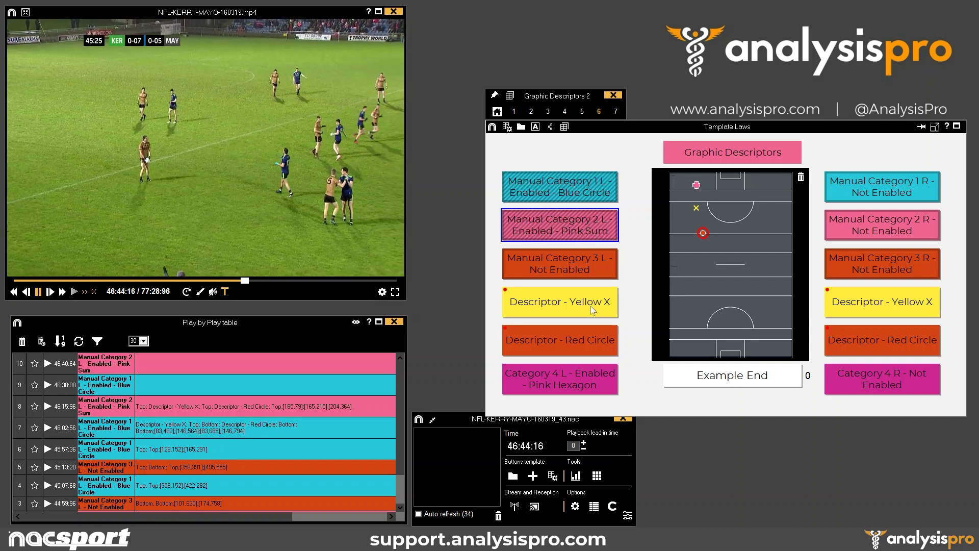
click(746, 222)
click(754, 252)
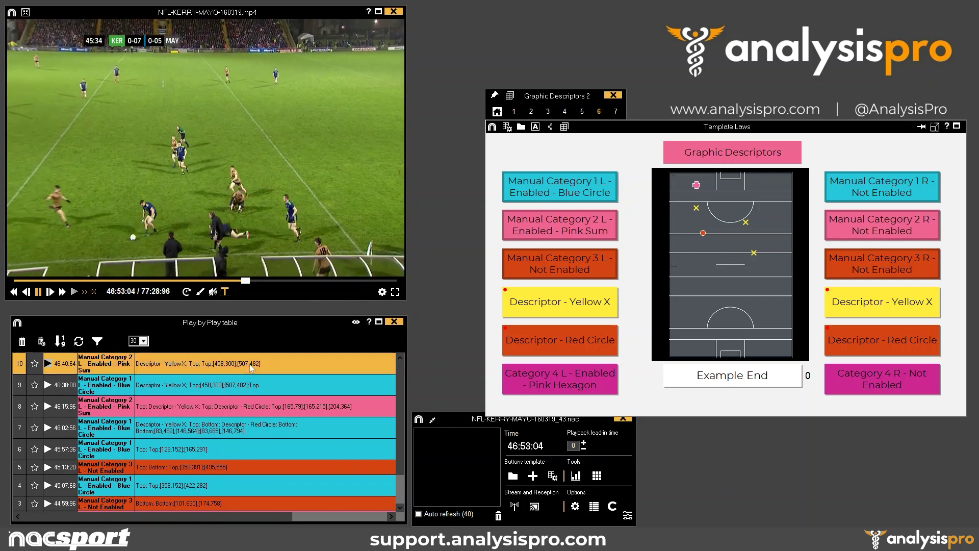
Step: Check how the points of rows 10 and 9 are drawn on the pitch, and pause the video
double_click(251, 368)
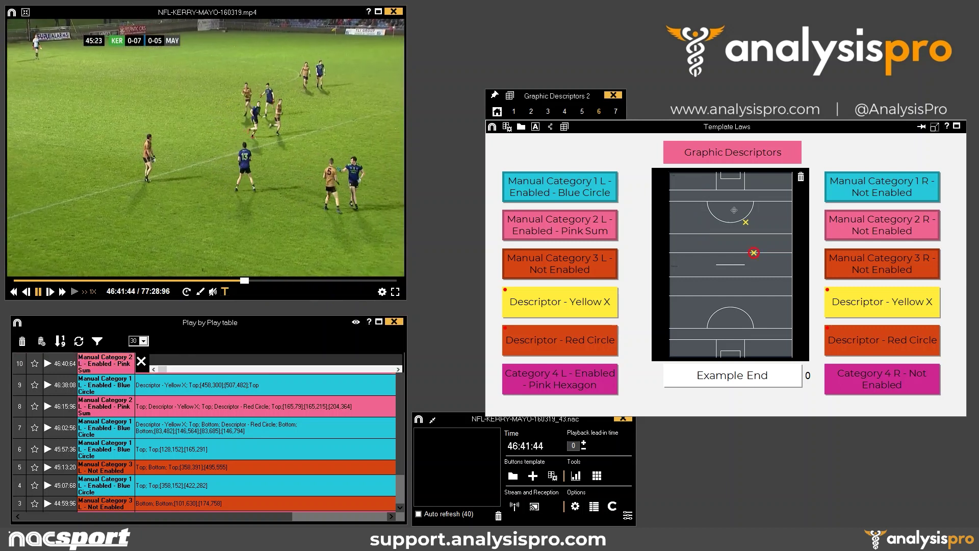
double_click(214, 384)
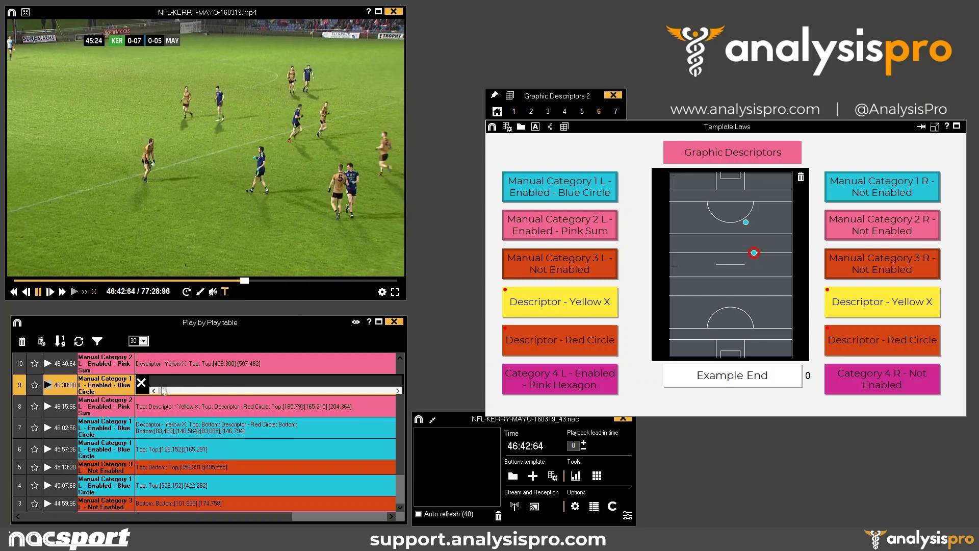
click(142, 383)
key(space)
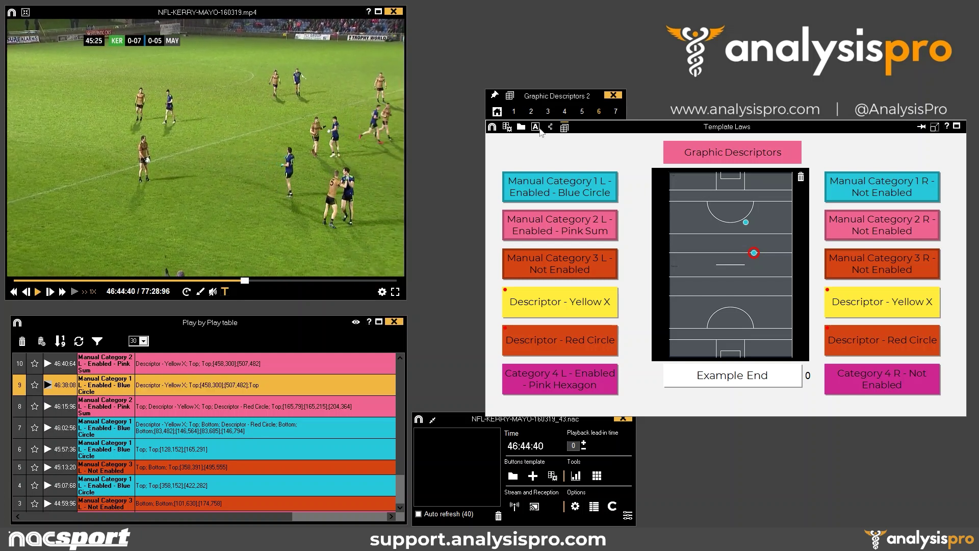
Step: Inspect the graphic settings of Manual Category 1 L, Manual Category 2 L and Descriptor - Yellow X in the template editor, and close it
click(506, 127)
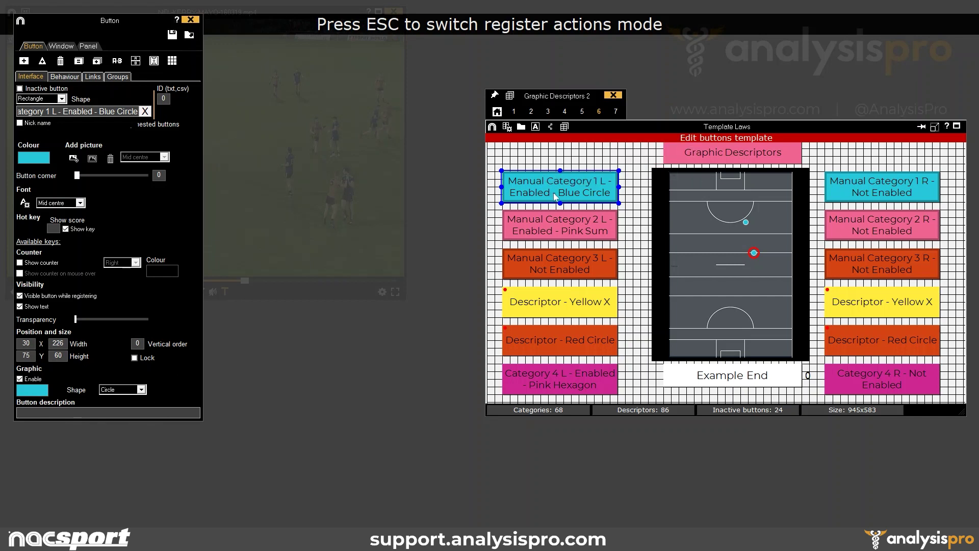
click(572, 231)
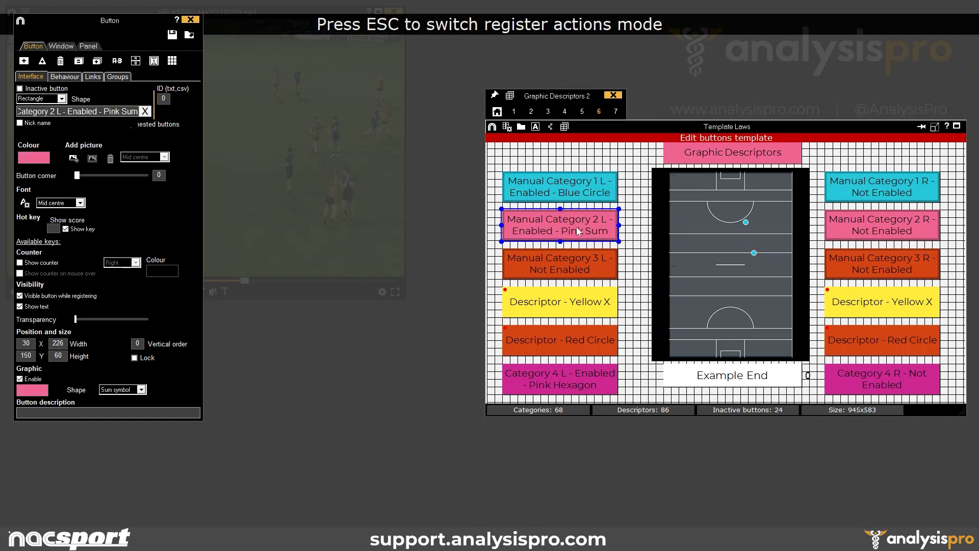
click(579, 305)
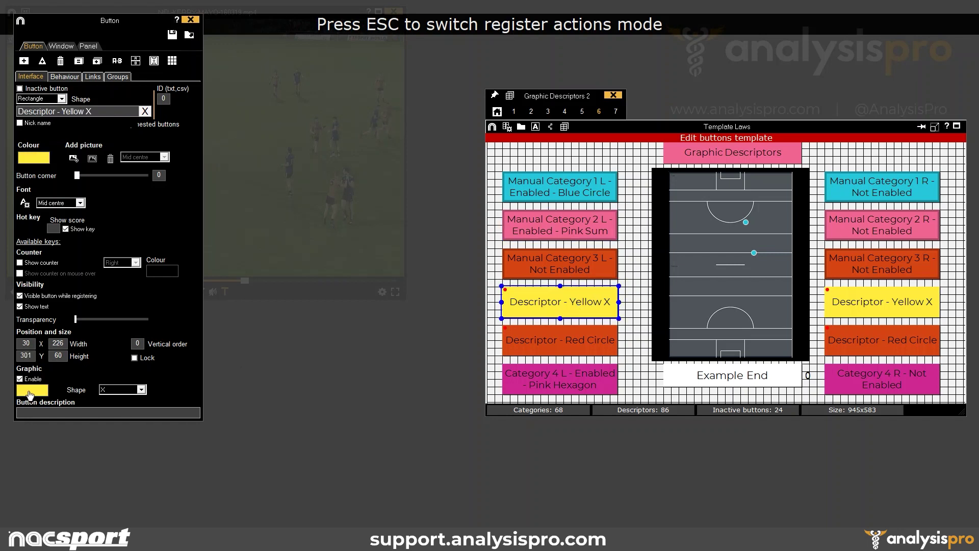
click(578, 233)
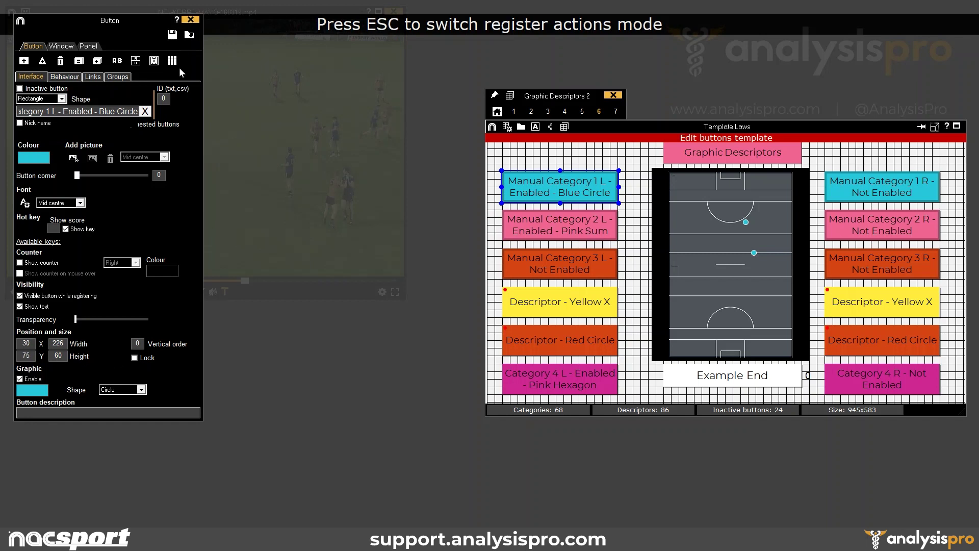
click(189, 33)
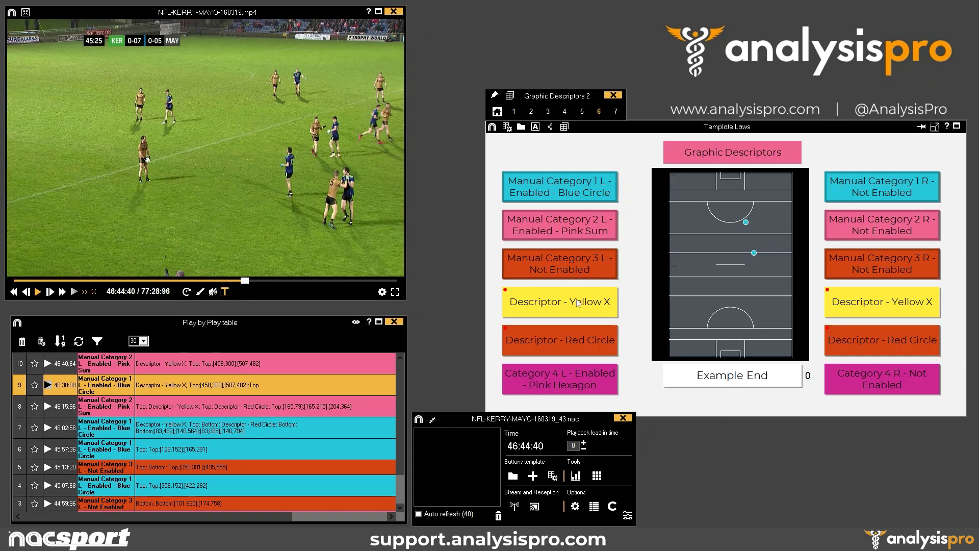
Step: Resume the video and register Manual Category 1 L, 2 L and 3 L together with Descriptor - Yellow X and two left-side points near midfield
click(399, 228)
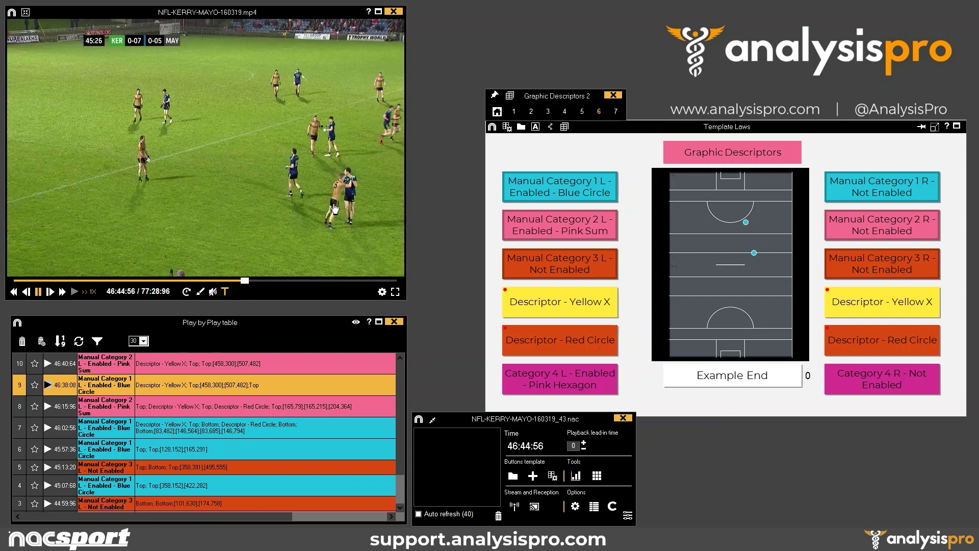
click(571, 202)
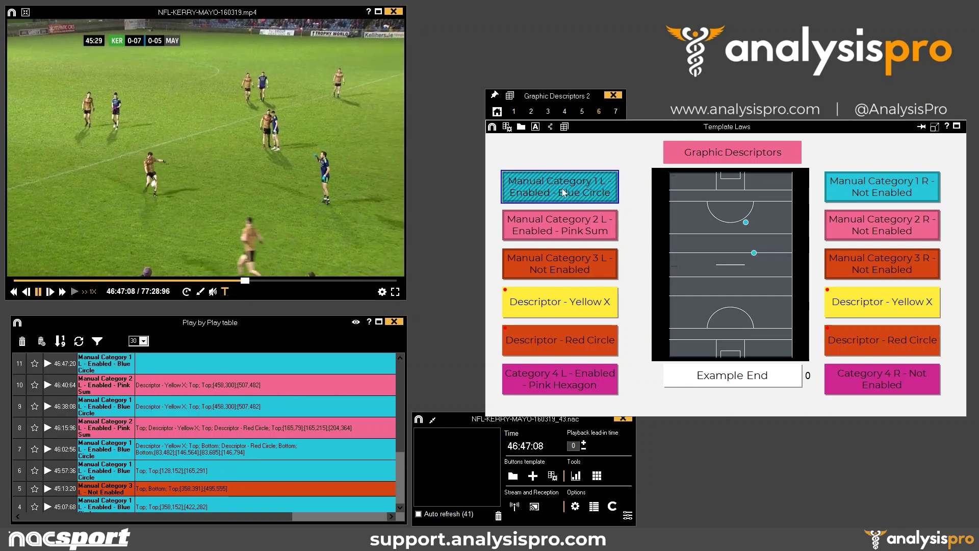
click(568, 226)
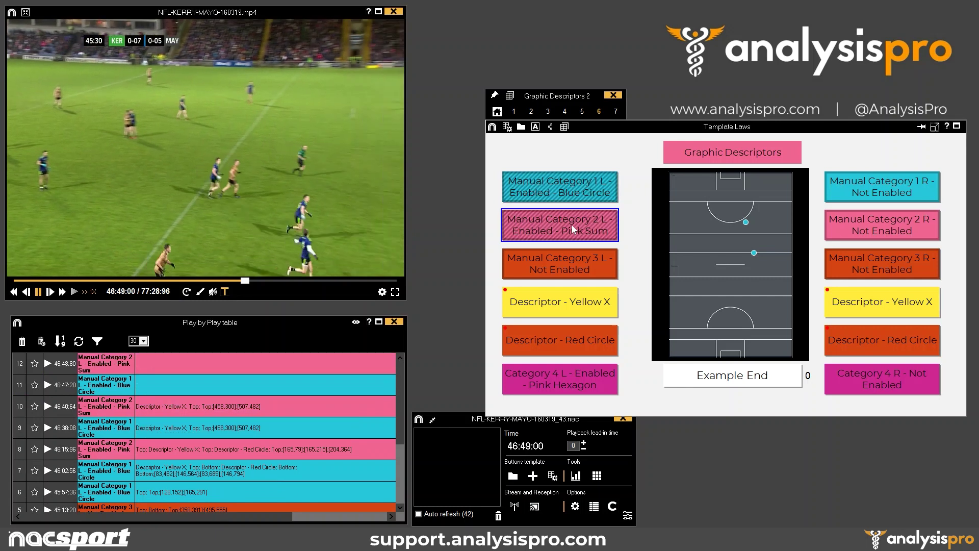
click(565, 265)
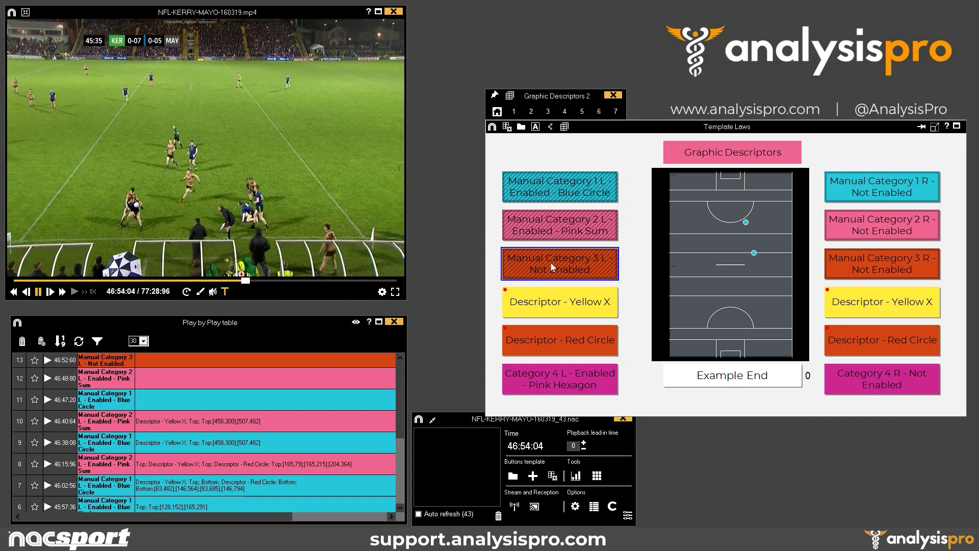
click(547, 304)
click(697, 245)
click(712, 276)
click(581, 232)
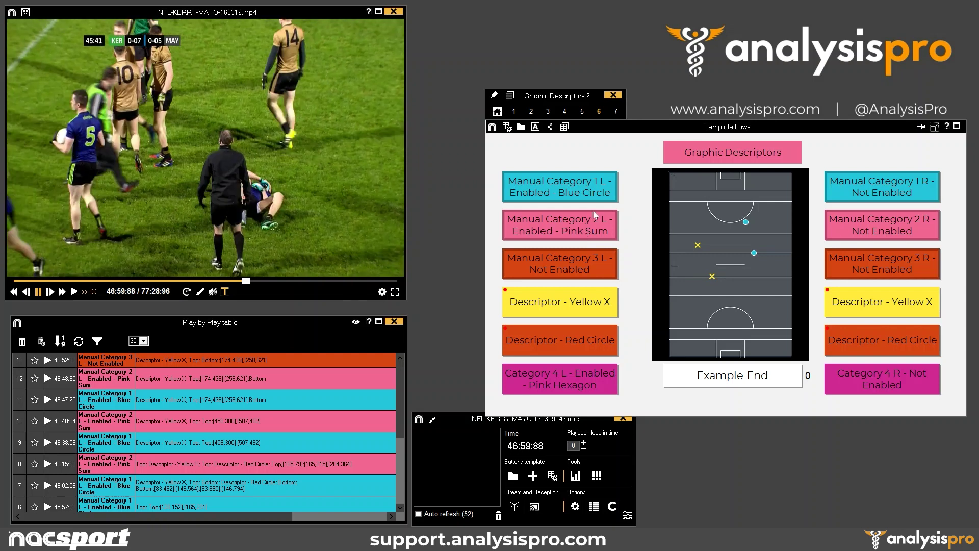
Step: Check which graphic the pitch points take for rows 12 and 11 of the table
click(200, 377)
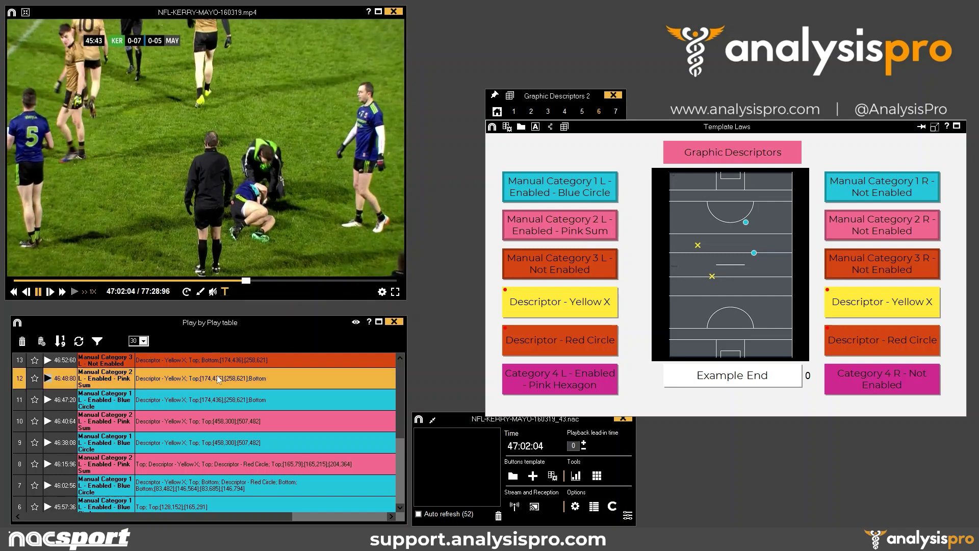
double_click(218, 379)
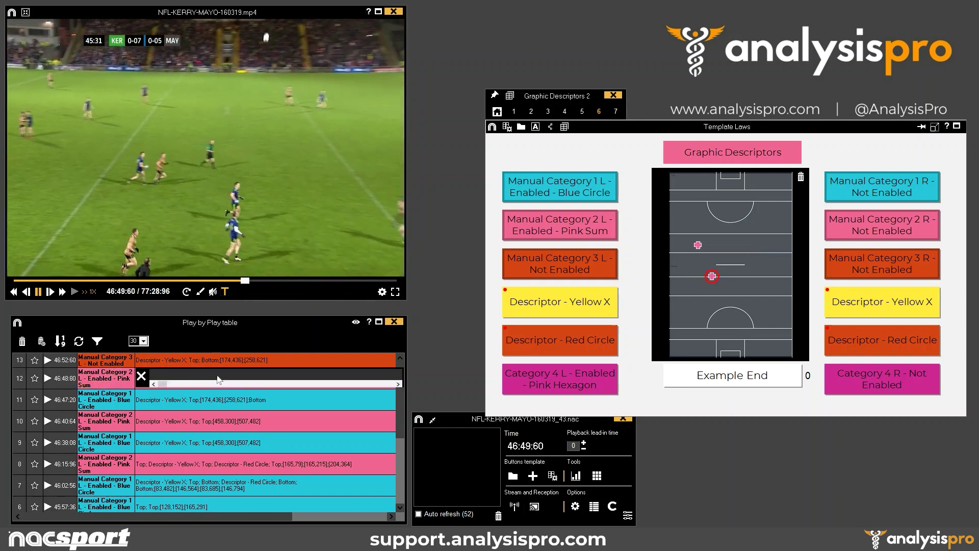
double_click(203, 399)
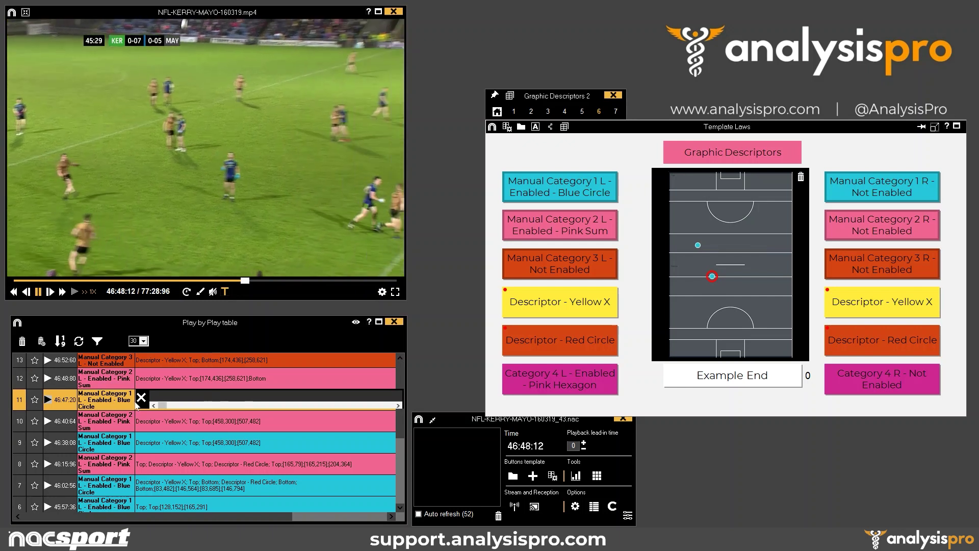
click(142, 399)
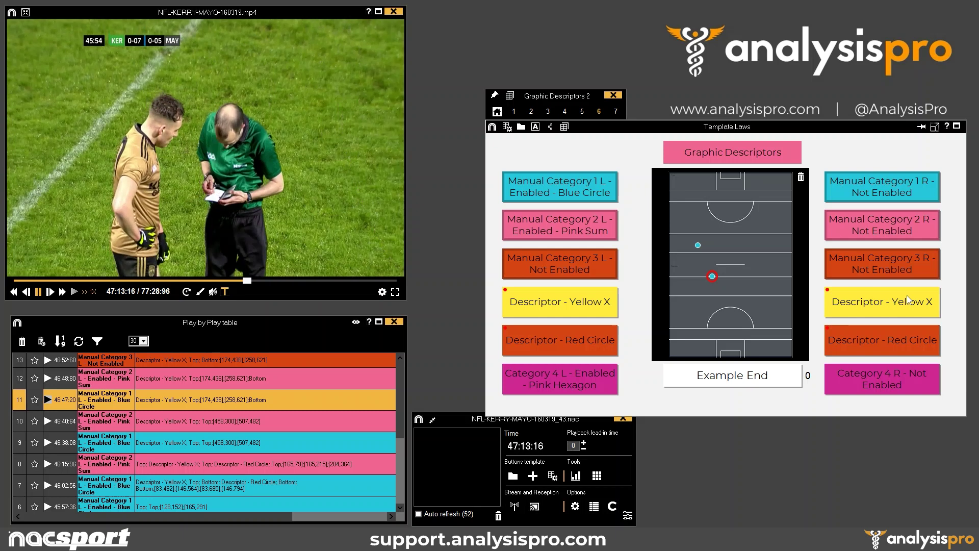
Step: Inspect the graphic settings of the Not Enabled R categories and their Yellow X and Red Circle descriptors, and close the template editor
key(Escape)
click(911, 194)
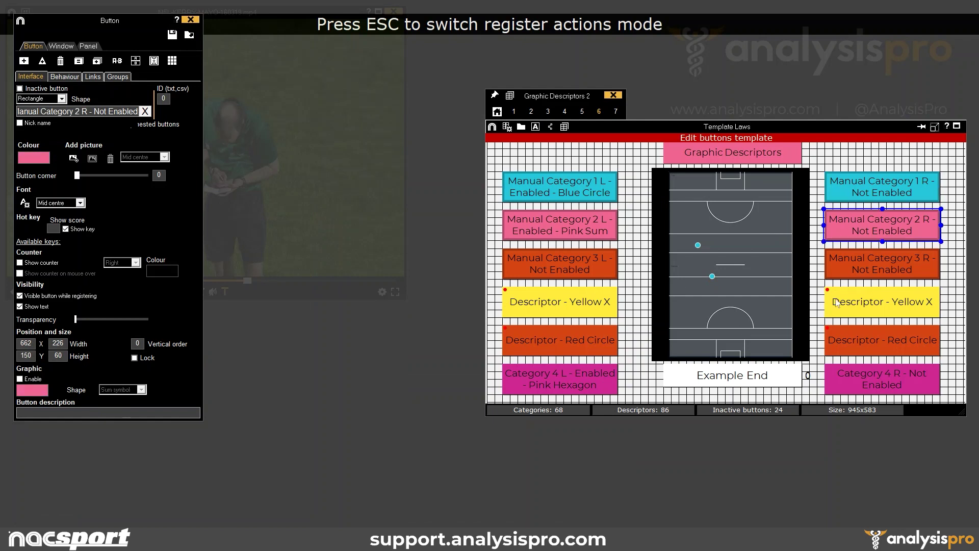
click(906, 260)
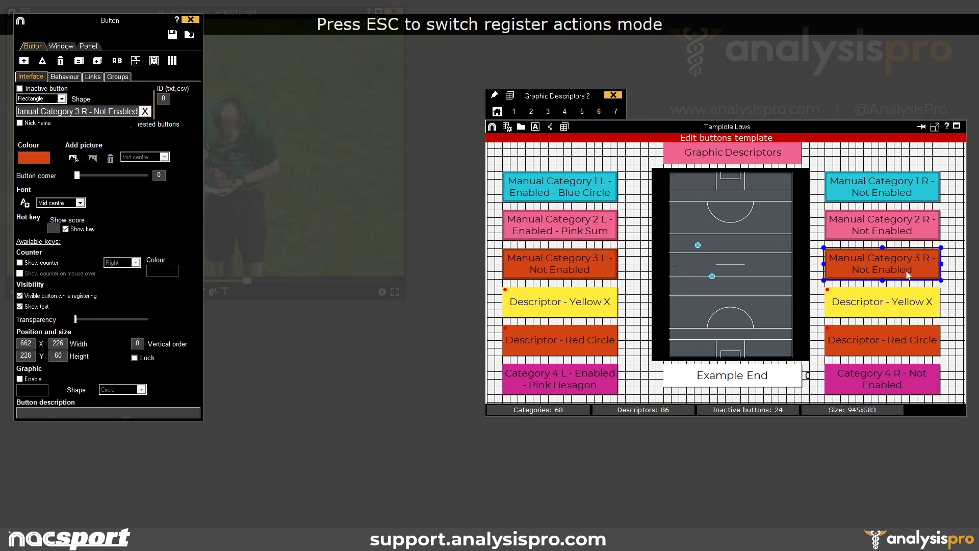
click(898, 304)
click(889, 340)
click(898, 308)
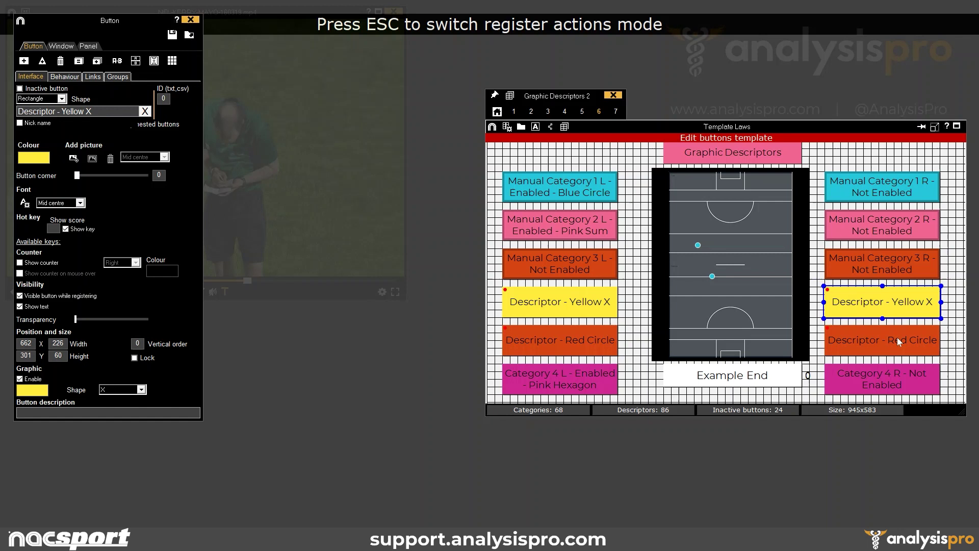
click(191, 20)
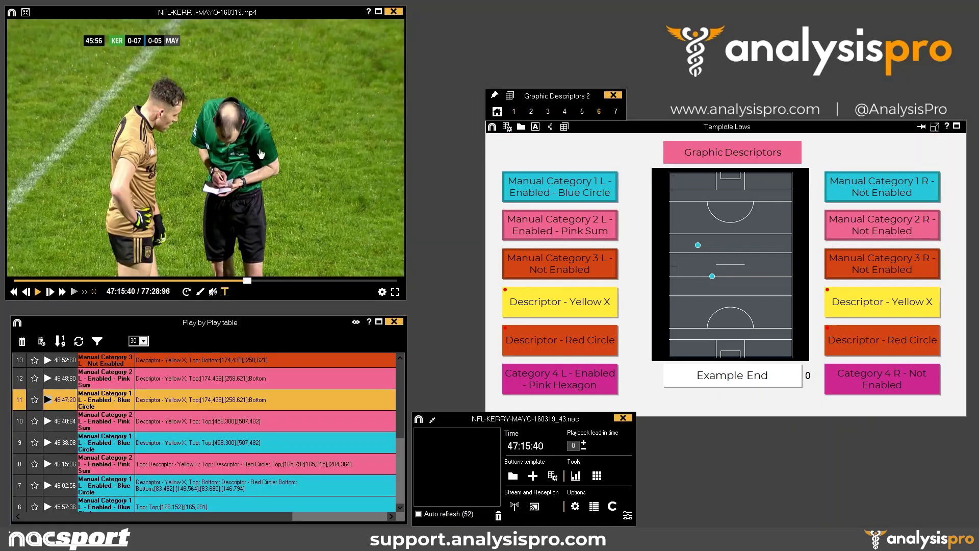
Step: Register Manual Category 1 R, 2 R and 3 R together with Descriptor - Yellow X, and mark two points in the pitch's upper right
click(875, 190)
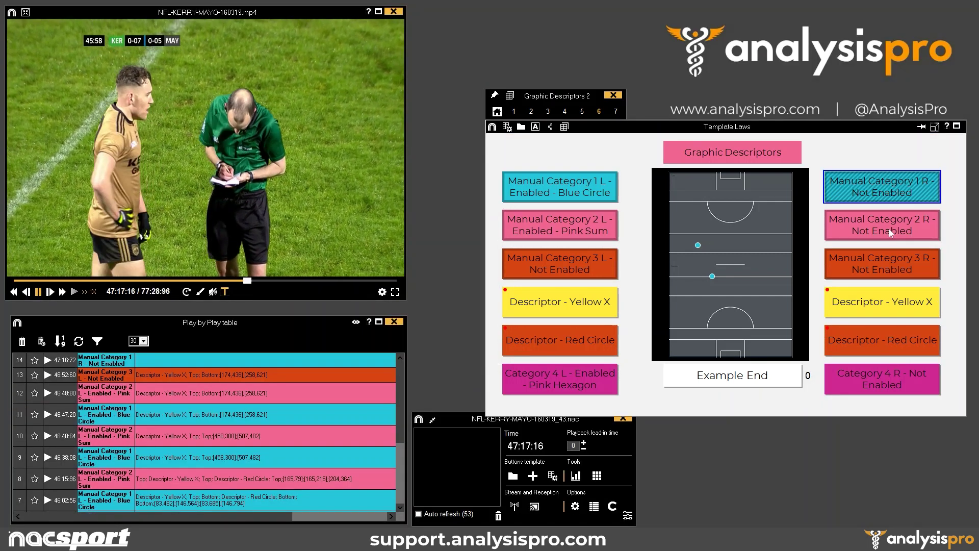
click(889, 228)
click(892, 259)
click(895, 305)
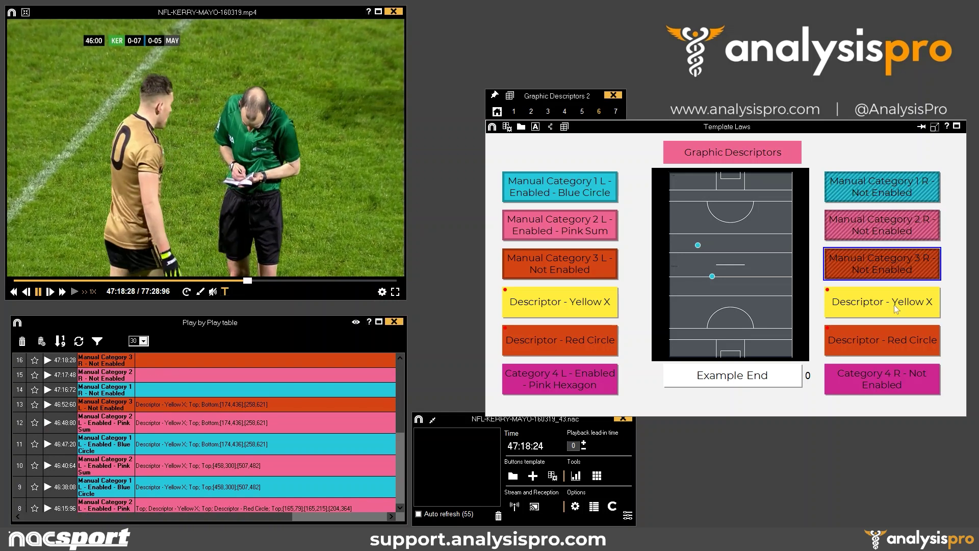
click(772, 219)
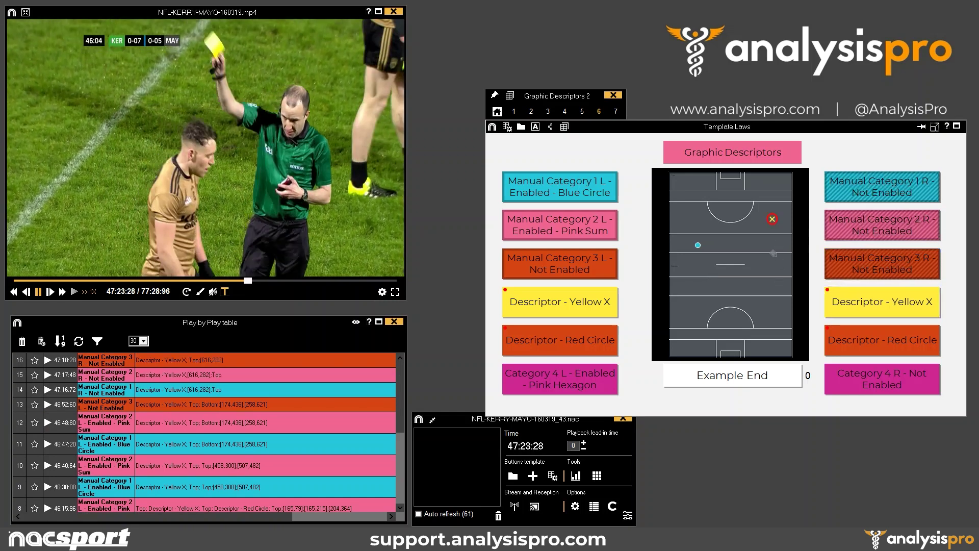
click(772, 253)
Step: Add Descriptor - Red Circle to the three open R categories, and mark two points in the pitch's lower right
click(871, 336)
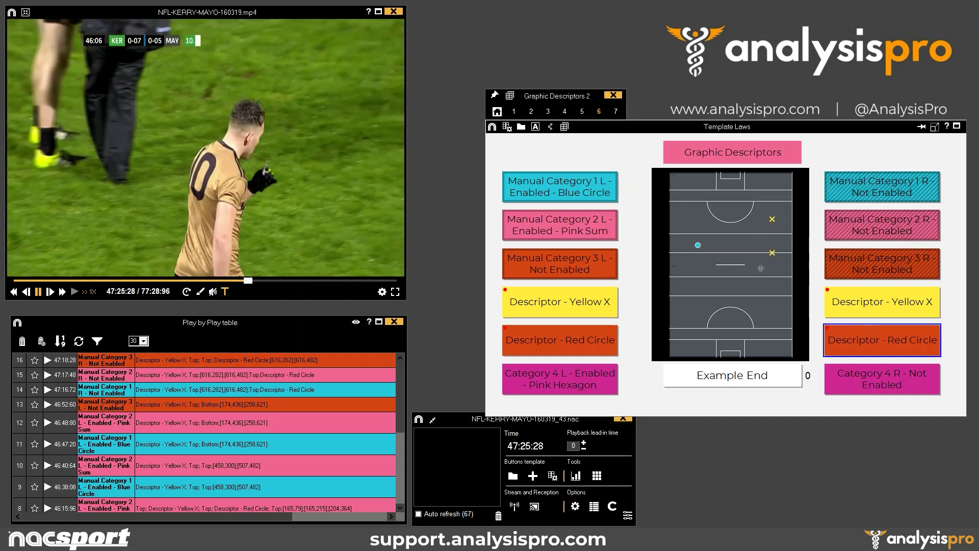
click(775, 284)
click(775, 318)
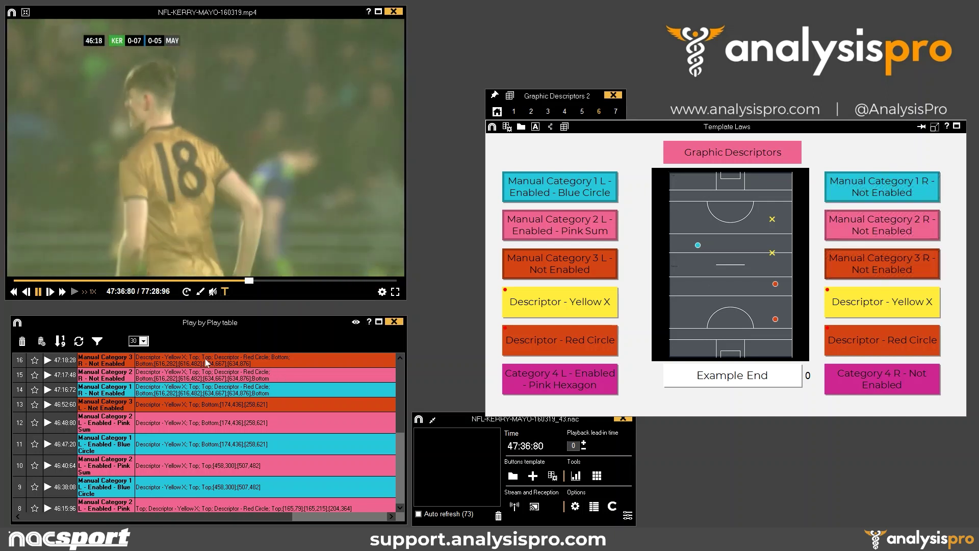
Step: Check which graphic the pitch points take for rows 16, 15 and 14 of the table
click(206, 362)
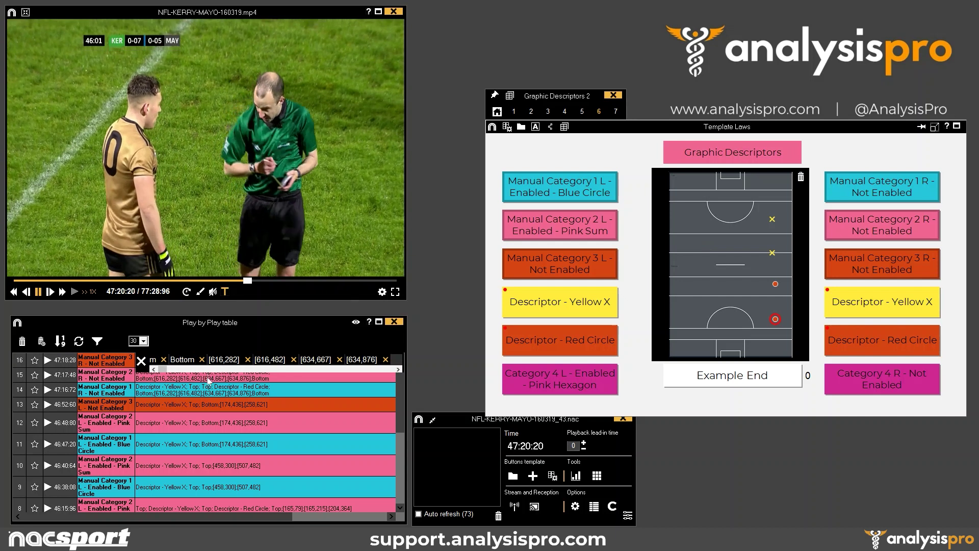
click(216, 380)
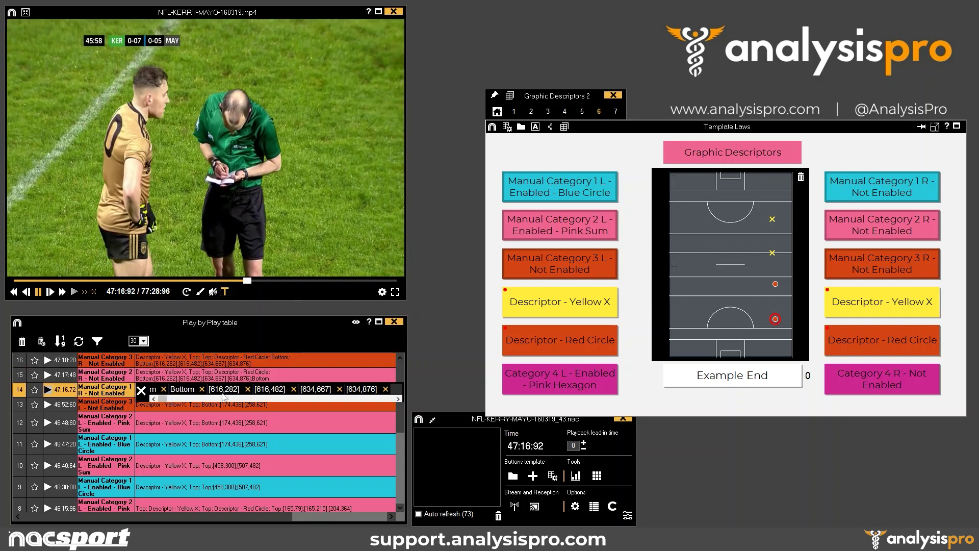
click(247, 361)
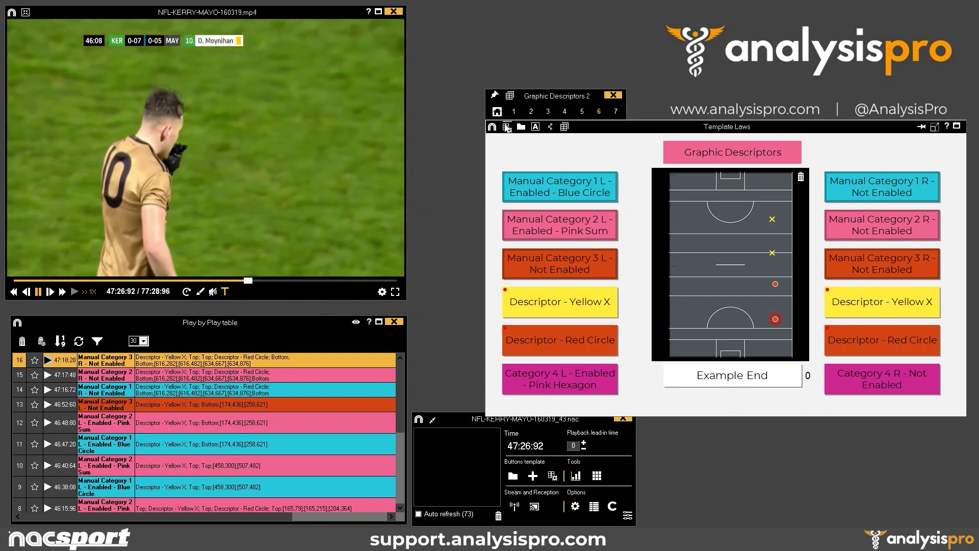
Step: Inspect the graphic settings of Manual Category 3 L in the template editor, and close the editor
right_click(534, 173)
click(570, 278)
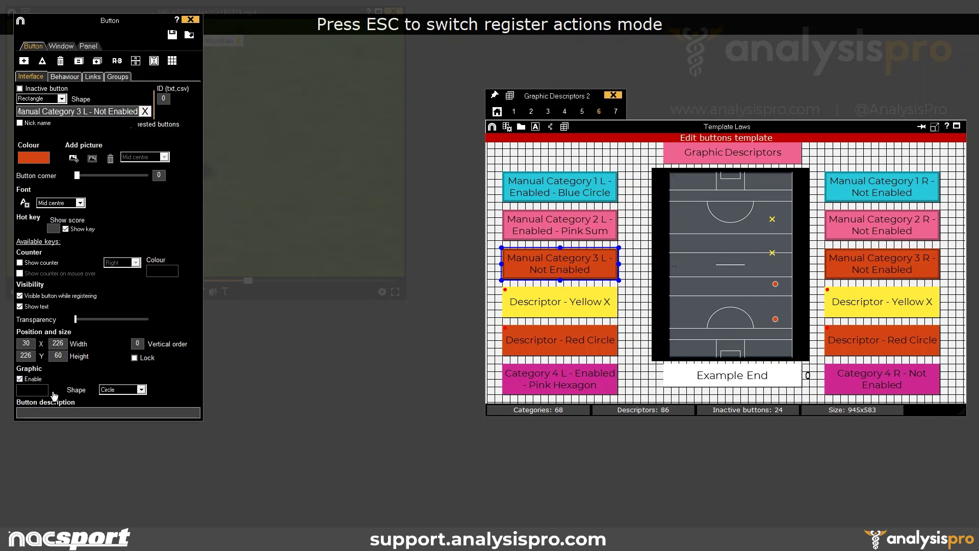
click(191, 20)
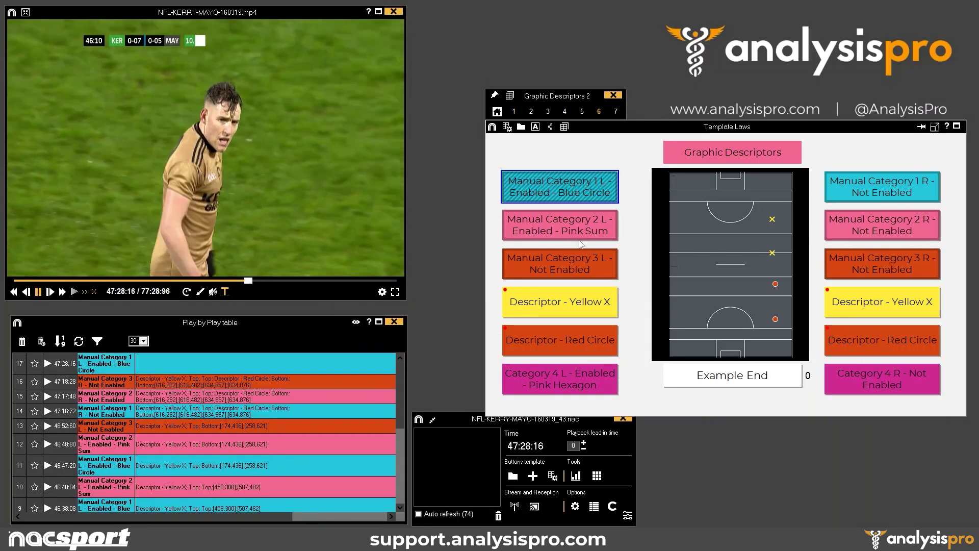
Step: Register Manual Category 1 L, 2 L and 3 L together with Descriptor - Yellow X, mark one point in the pitch's upper left, and close the categories
click(572, 240)
click(578, 266)
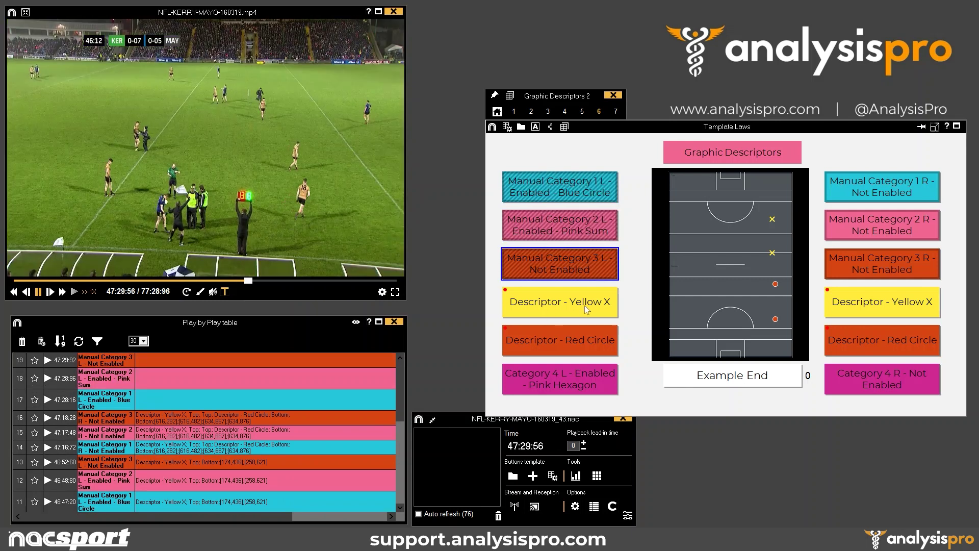
click(570, 308)
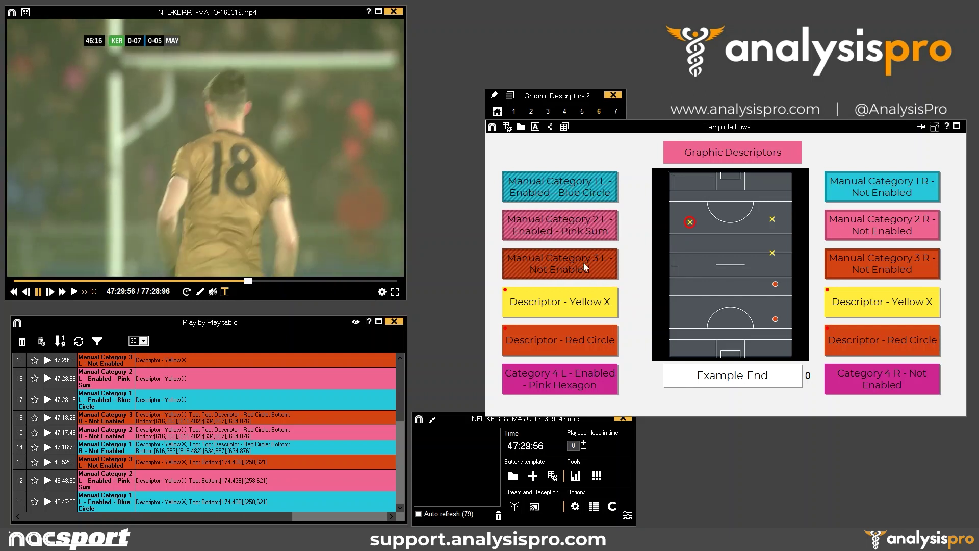
click(574, 253)
Step: Check the descriptors of row 19 in the table, and register Example End
click(164, 362)
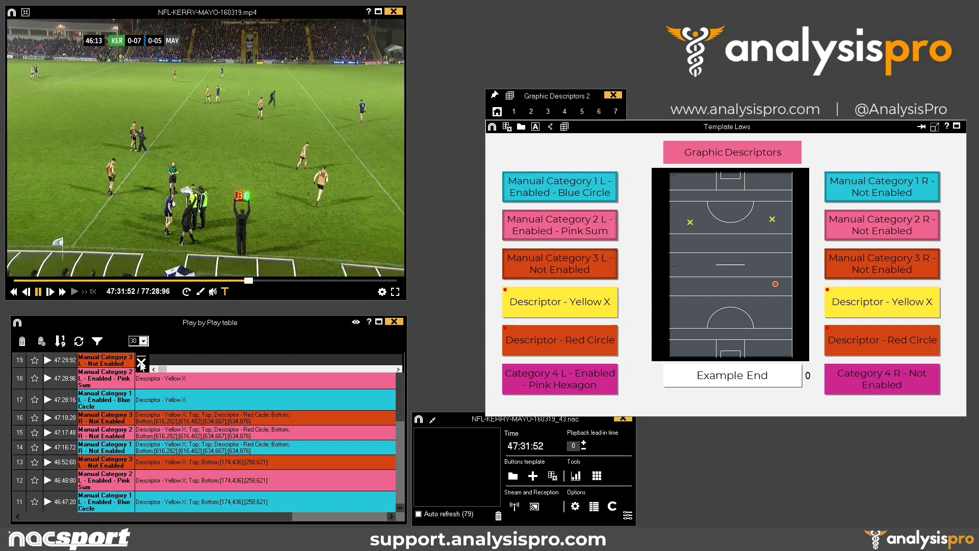
click(182, 360)
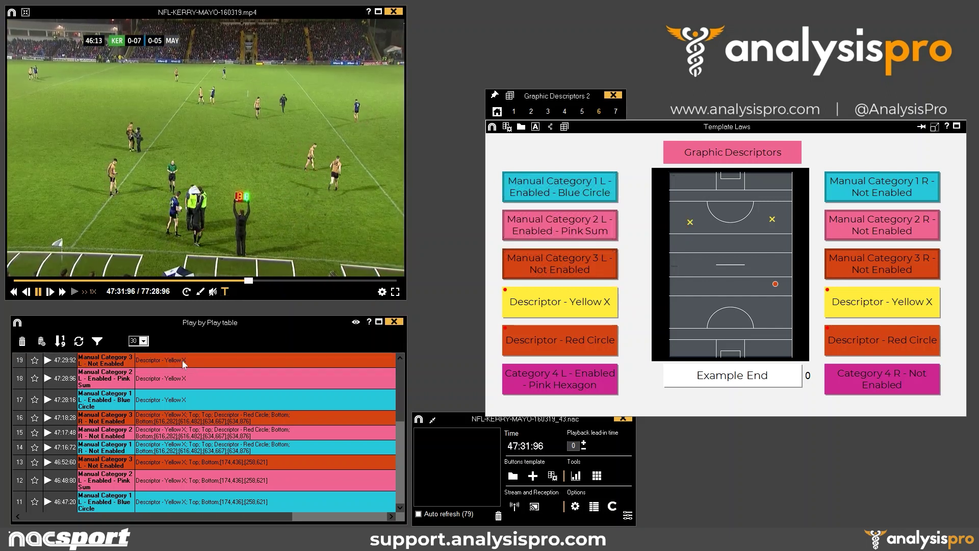
click(750, 377)
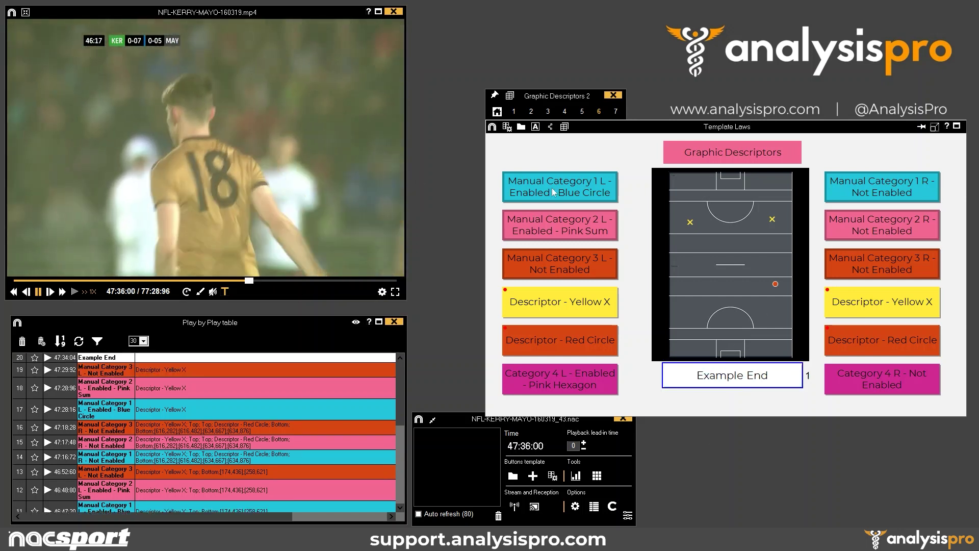
Step: Register Manual Category 1 L, 2 L and 3 L again with Descriptor - Yellow X, and mark one point left of the pitch's centre
click(561, 189)
click(561, 227)
click(570, 273)
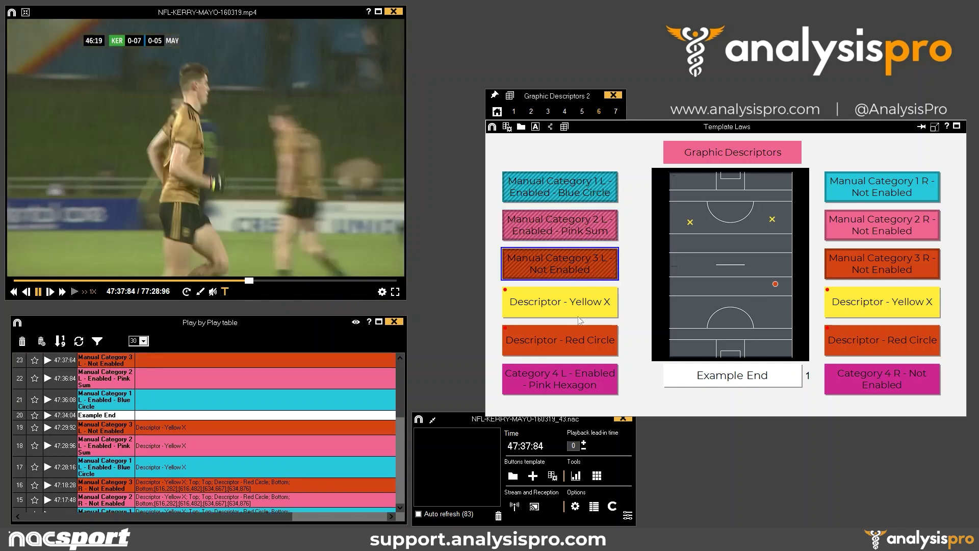
click(587, 308)
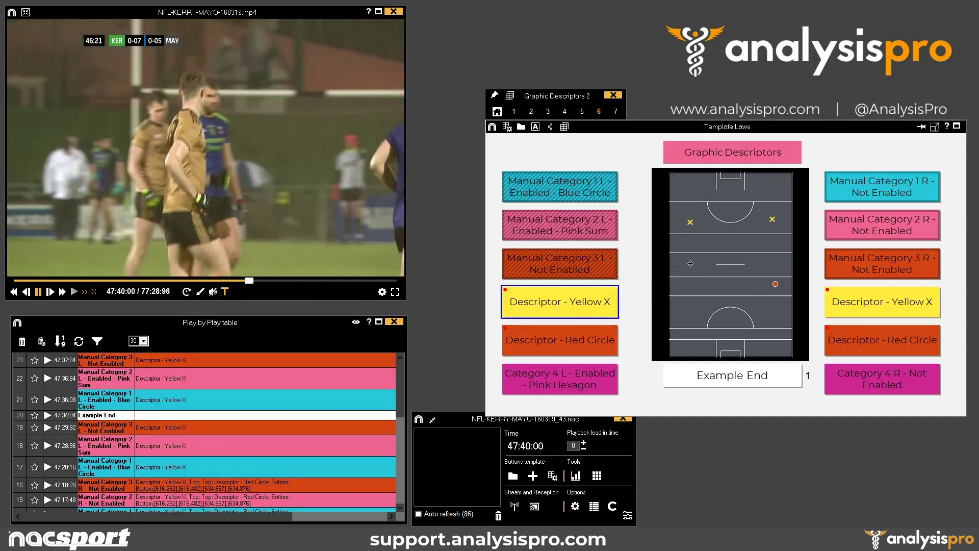
click(691, 264)
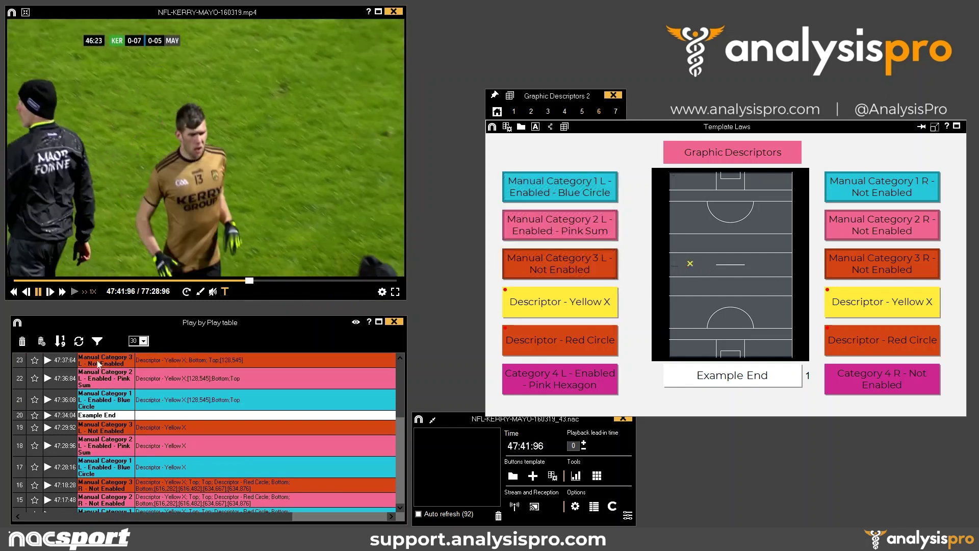
Step: Check which graphic the pitch point takes for rows 23, 22 and 21 of the table
click(197, 361)
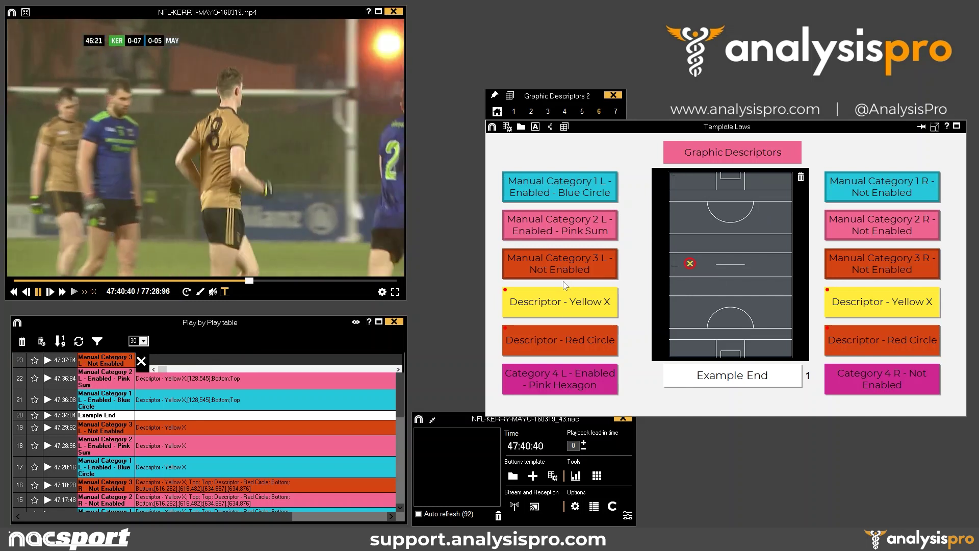
click(214, 378)
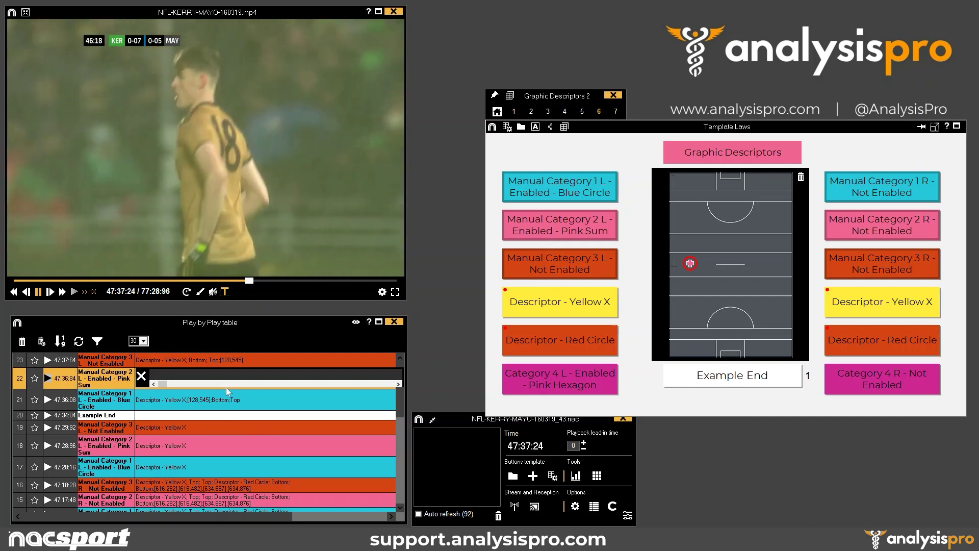
click(216, 402)
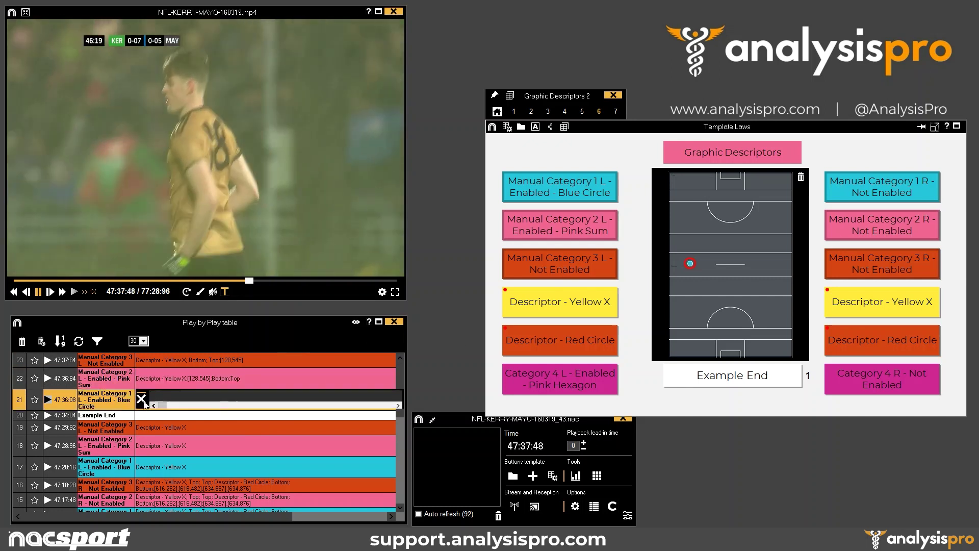
Step: Register Manual Category 1 L, 2 L and 3 L plus Category 4 L with Descriptor - Yellow X, and mark one point in the pitch's lower left
click(563, 188)
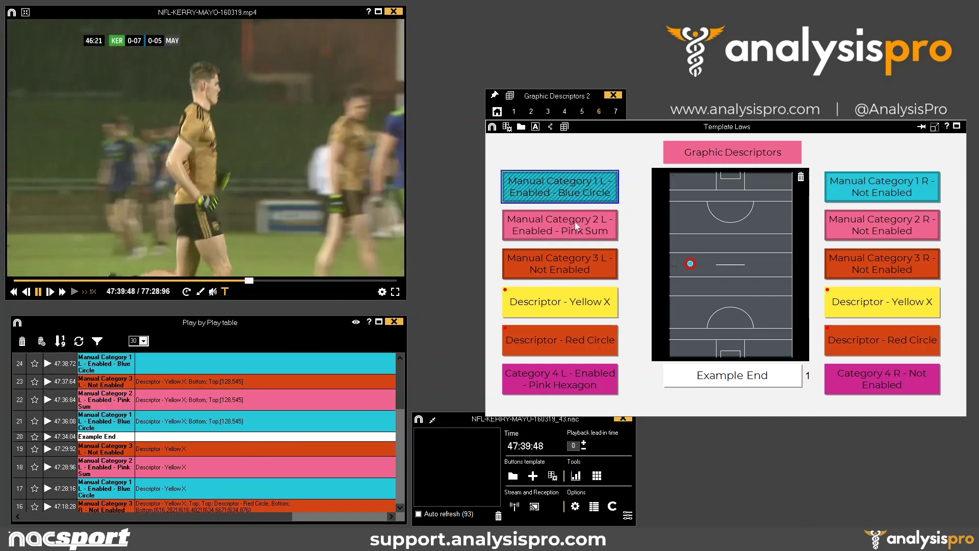
click(566, 226)
click(573, 265)
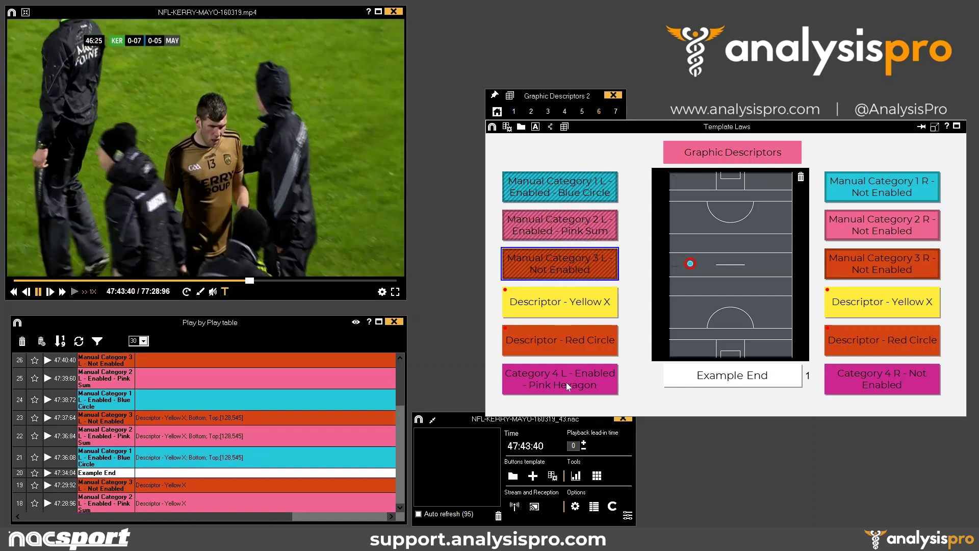
click(580, 383)
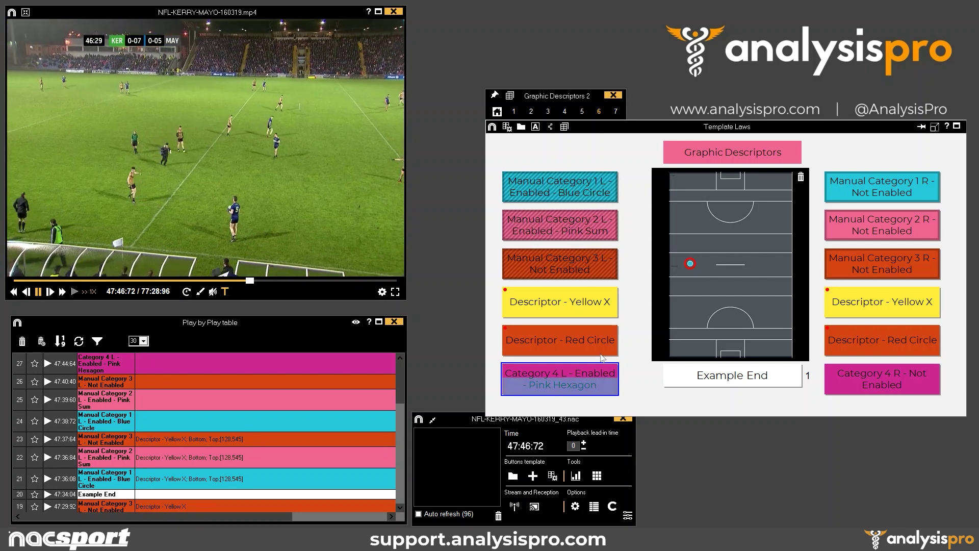
click(577, 299)
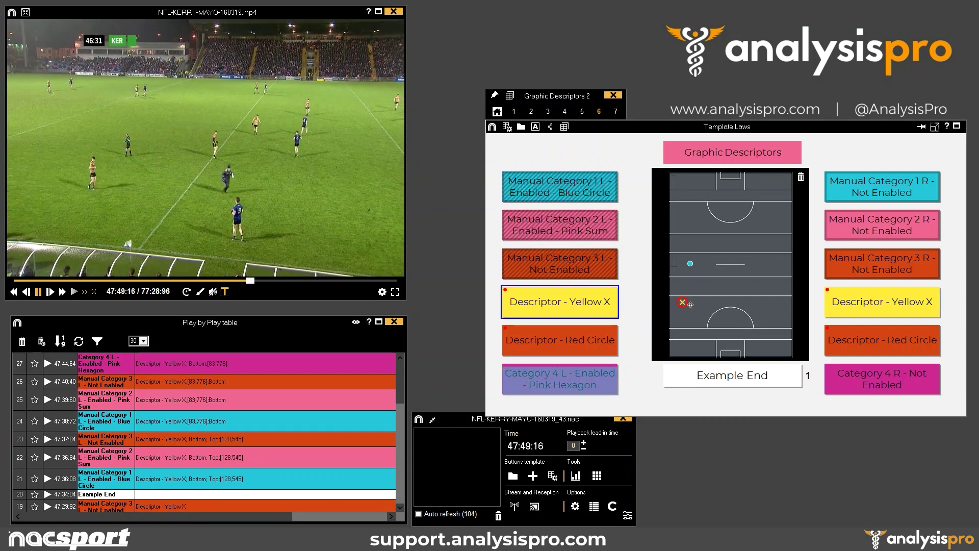
click(683, 302)
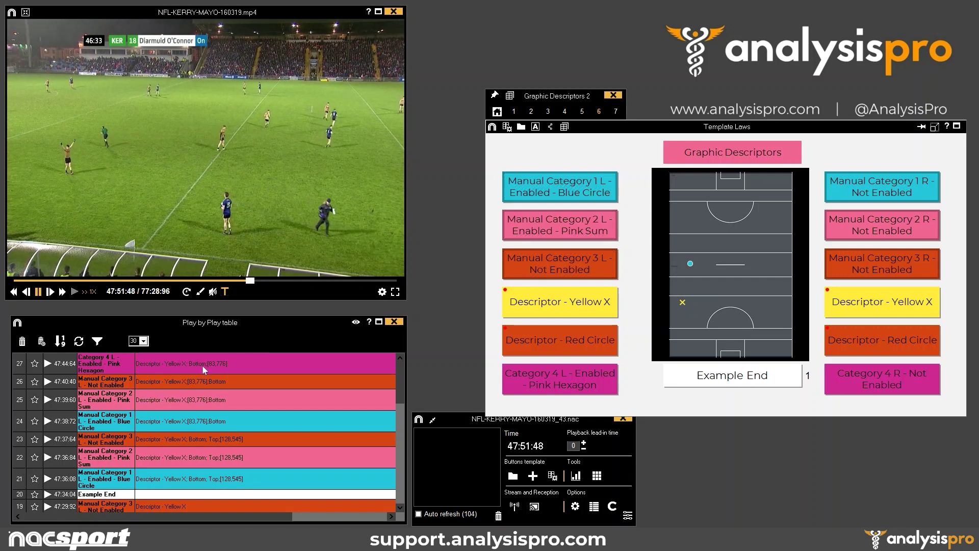
Step: Check which graphic the pitch point takes for rows 27, 26, 25 and 24 of the table
double_click(225, 363)
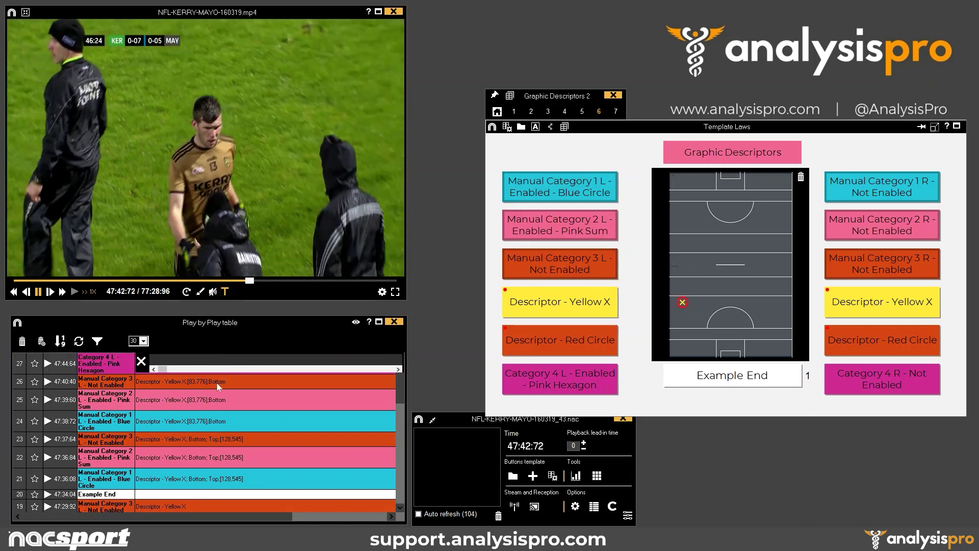
double_click(216, 384)
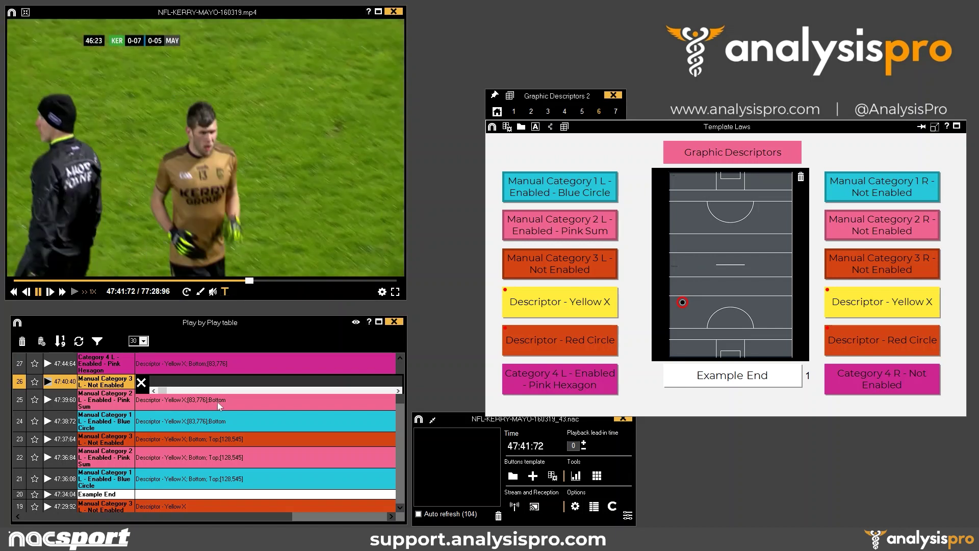
double_click(218, 403)
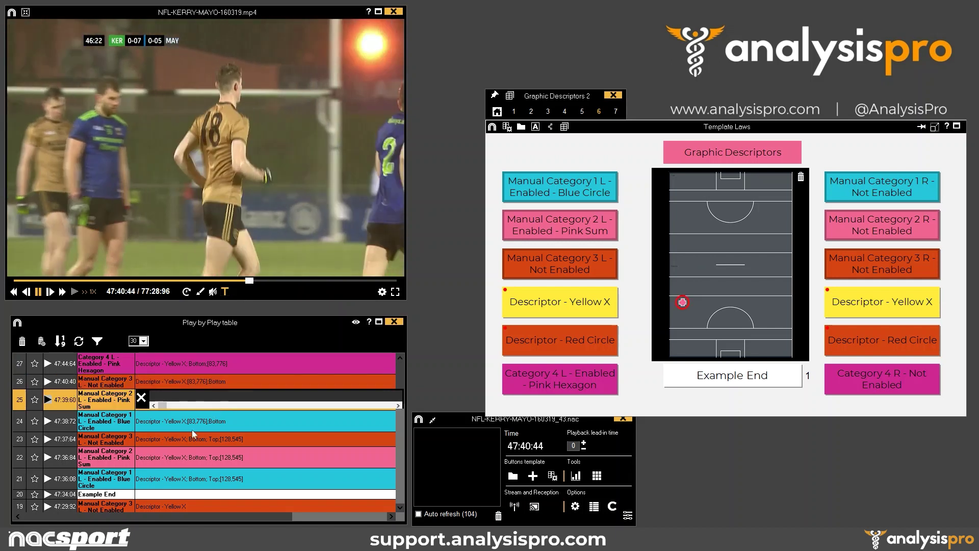
double_click(192, 425)
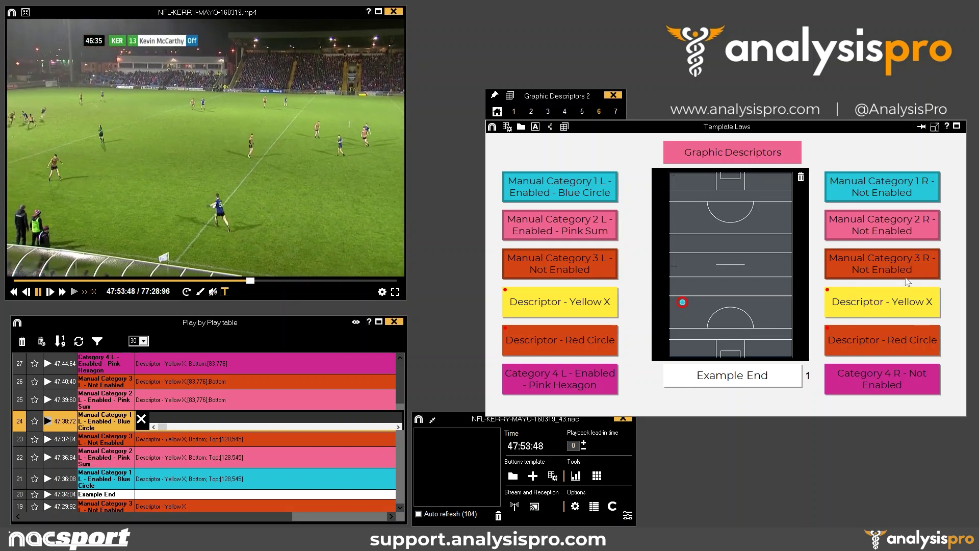
Step: Inspect the graphic settings of Manual Category 1 R, its Yellow X and Red Circle descriptors and Manual Category 1 L, and close the template editor
click(507, 127)
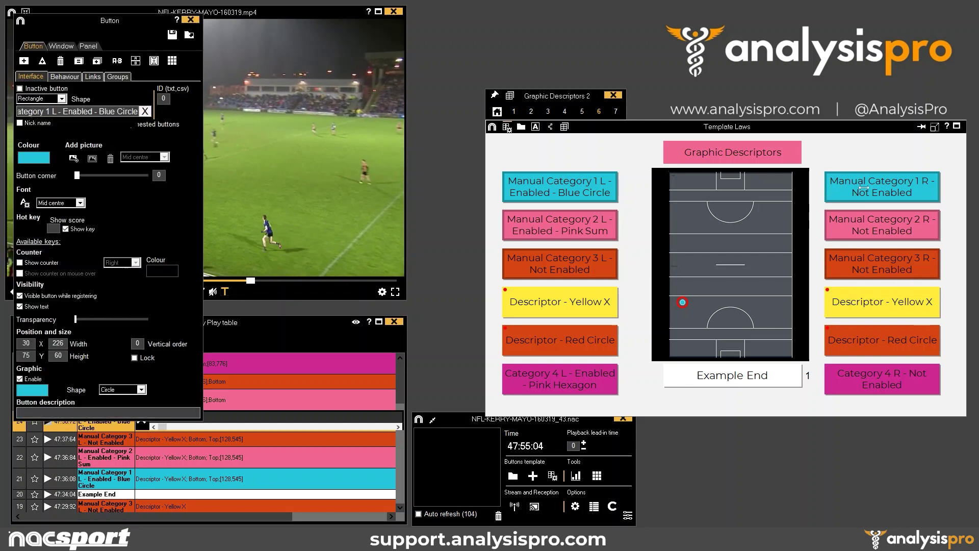
click(876, 187)
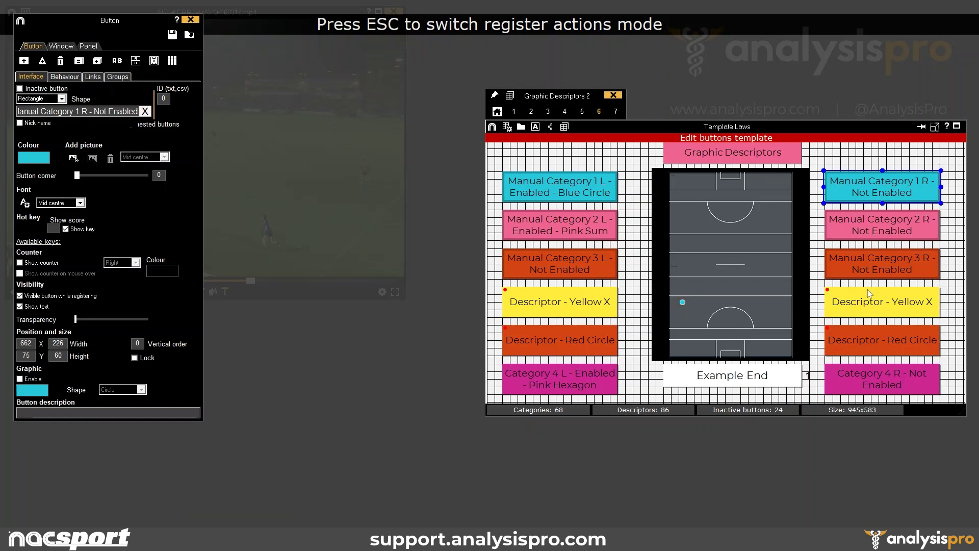
click(885, 304)
click(893, 344)
click(884, 304)
click(877, 341)
click(877, 305)
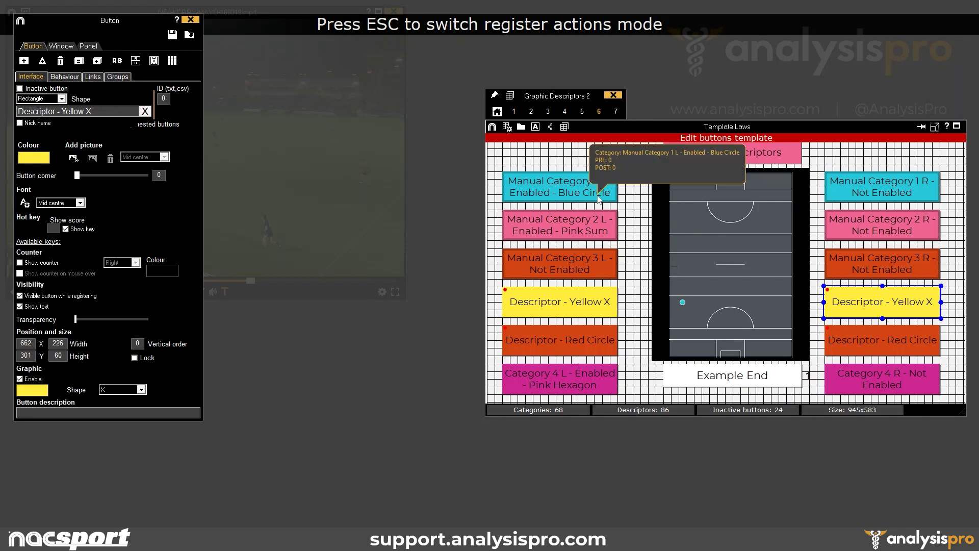
click(576, 192)
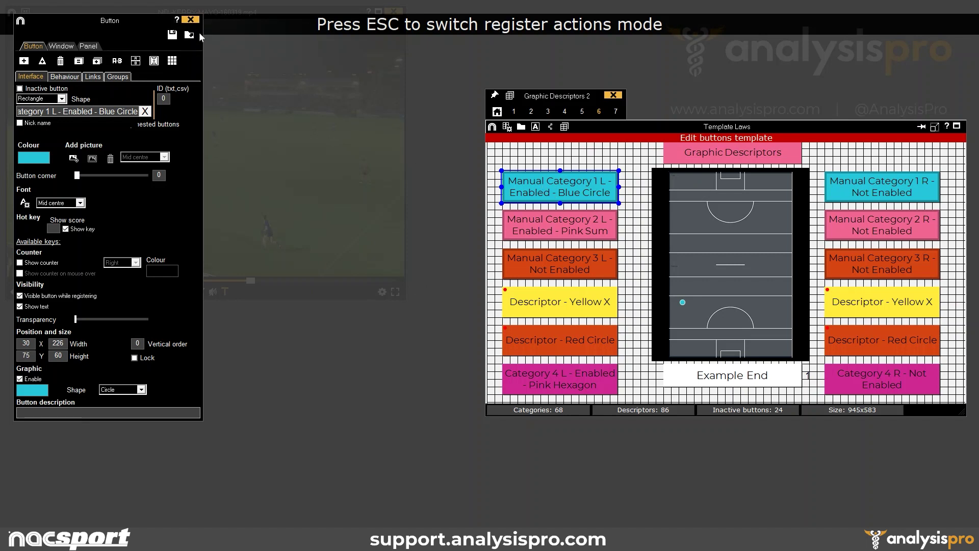
click(190, 20)
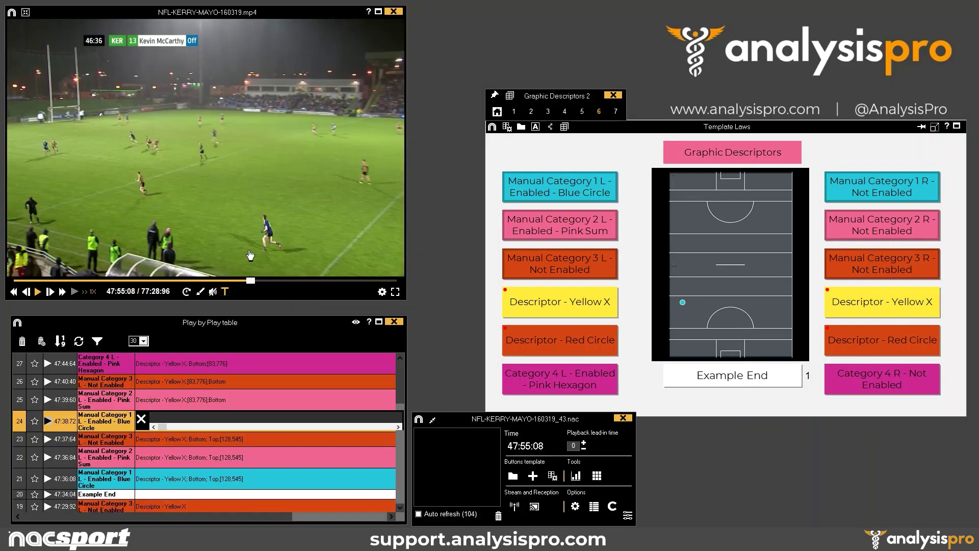
Step: Resume the video and register Manual Category 1 L with one Descriptor - Yellow X point and two Descriptor - Red Circle points in the pitch's upper half
click(278, 213)
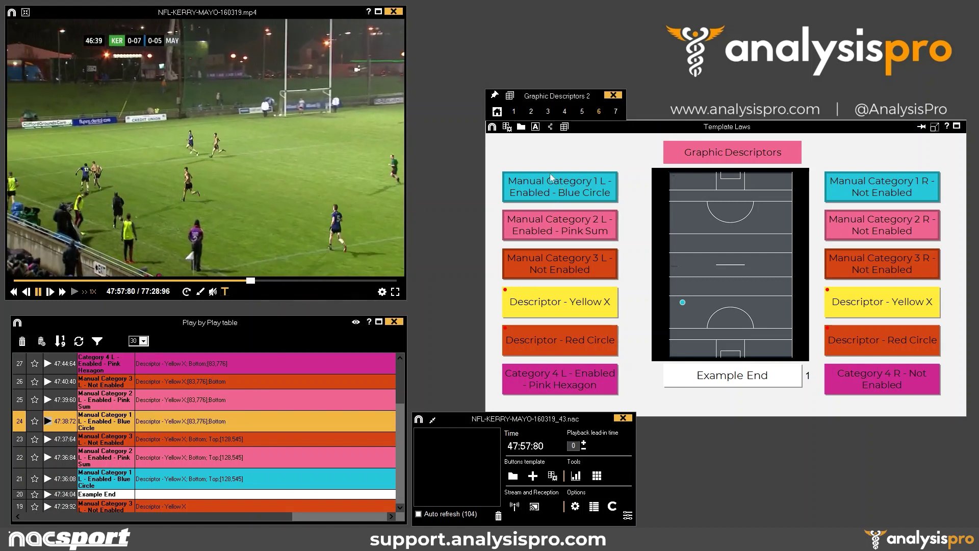
click(573, 190)
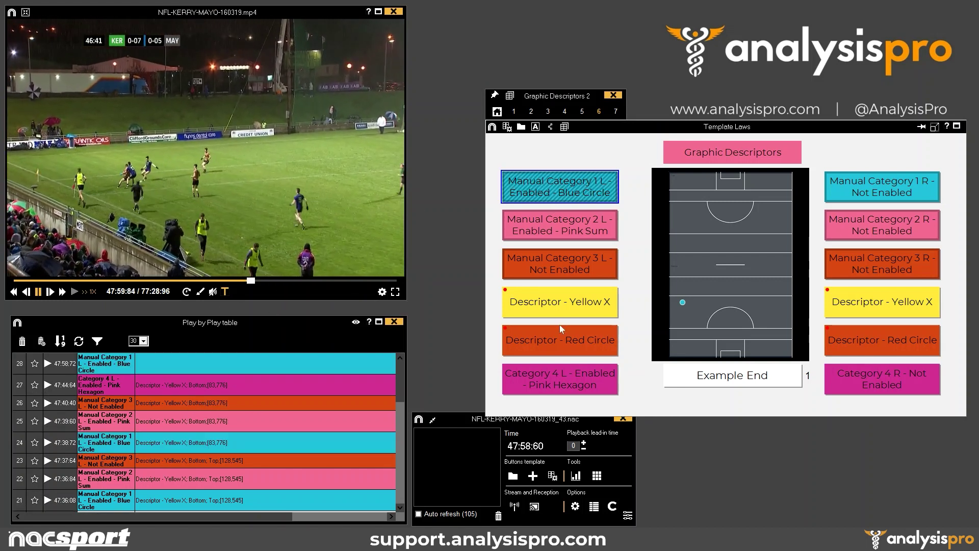
click(707, 217)
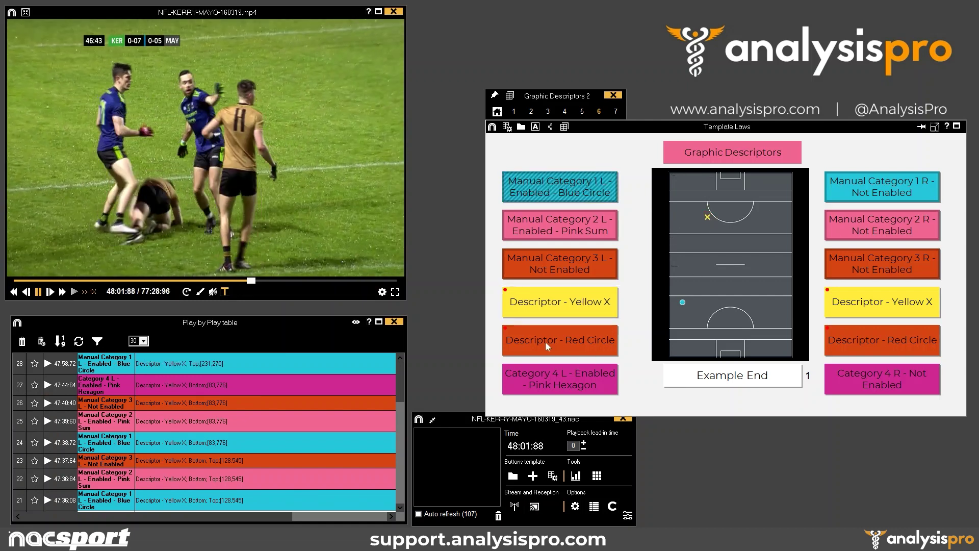
click(731, 236)
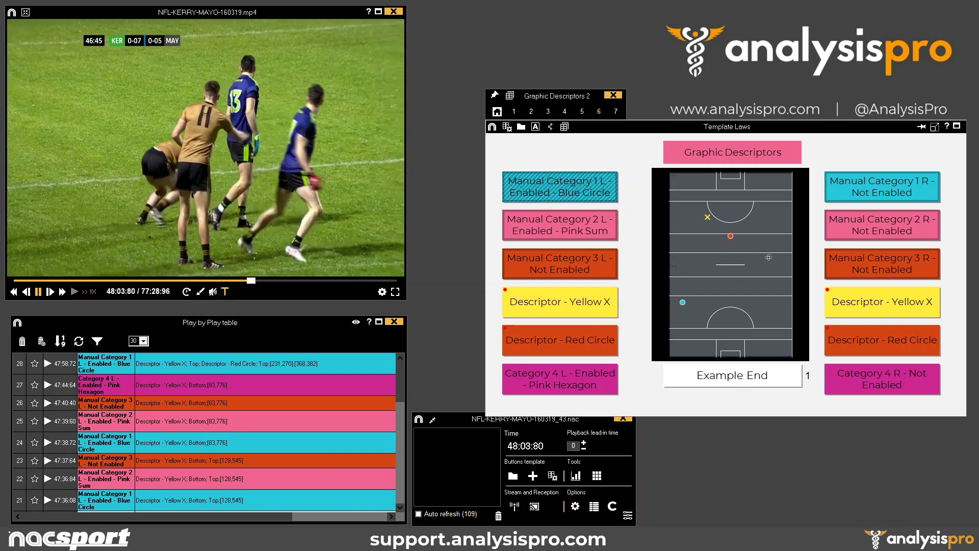
click(770, 262)
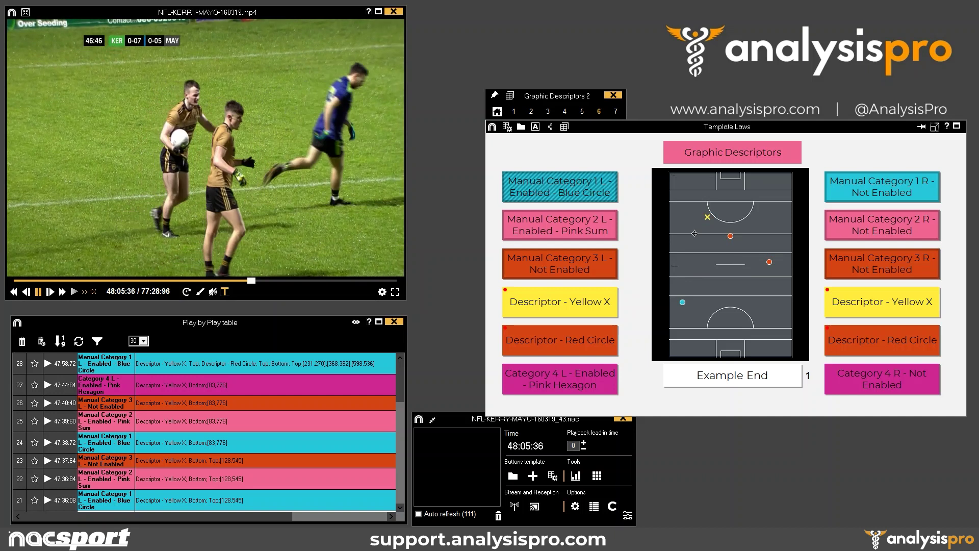
Step: End the Manual Category 1 L register, open row 28's descriptors for editing and check which graphic its pitch points use
click(575, 186)
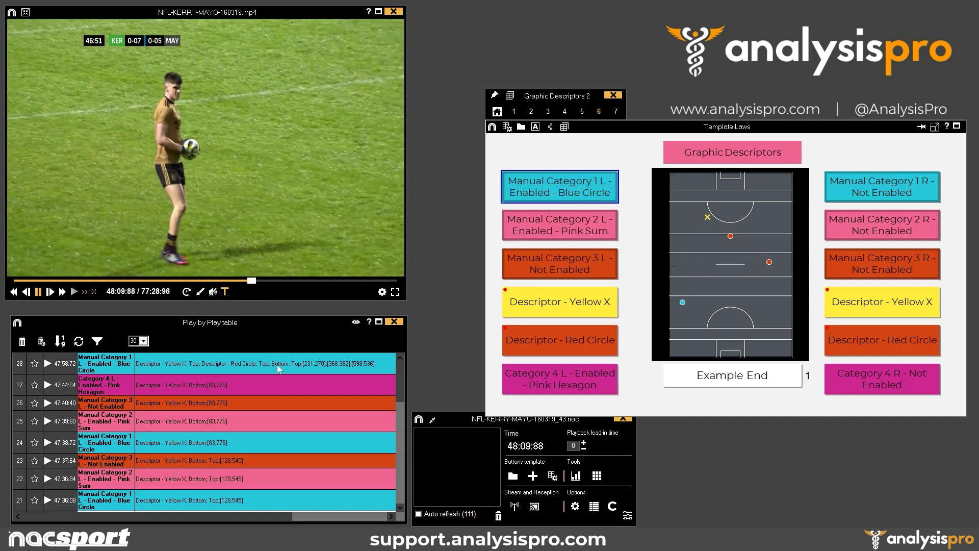
double_click(259, 362)
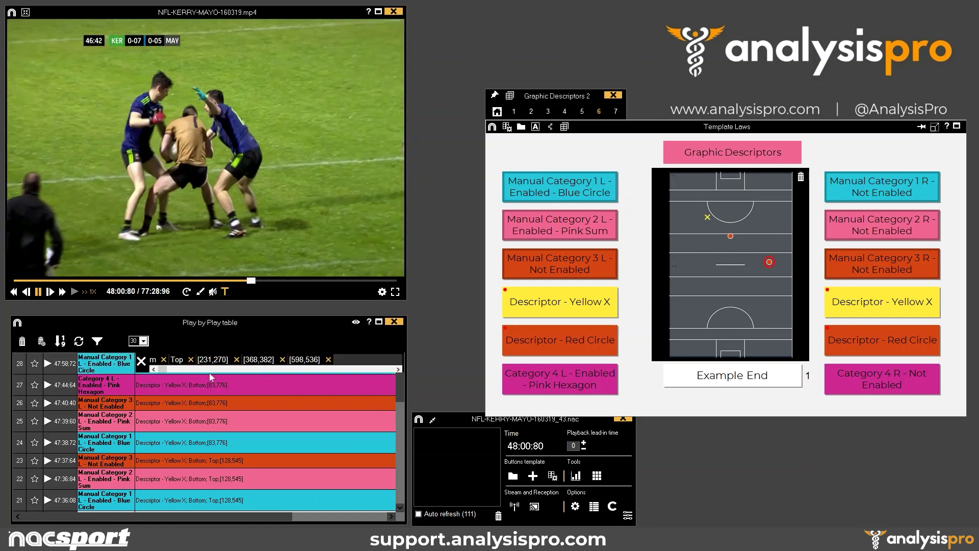
drag(164, 373, 283, 367)
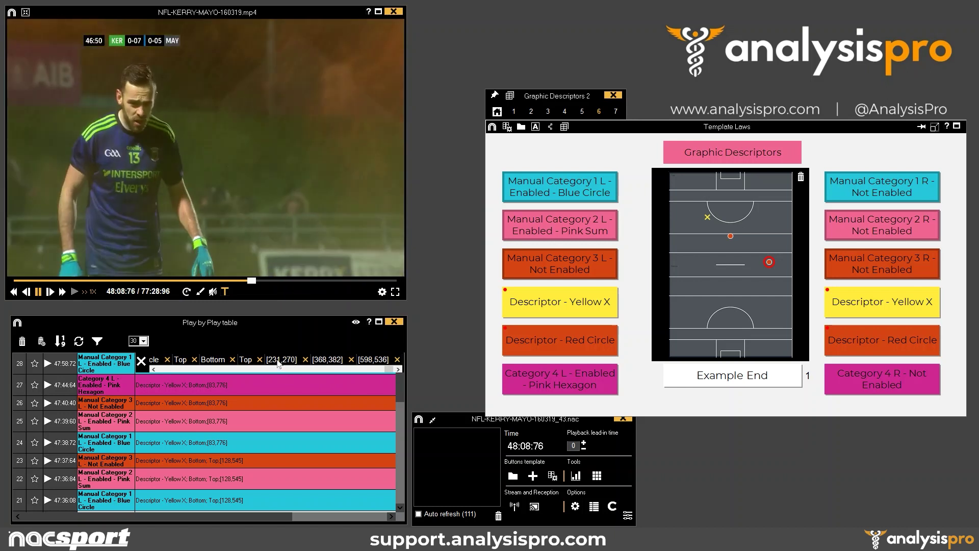
click(280, 363)
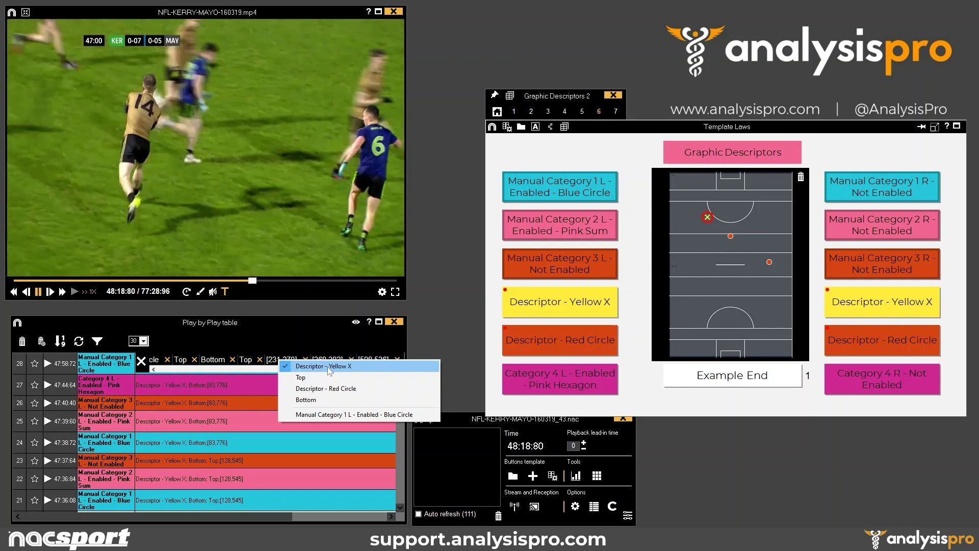
click(327, 359)
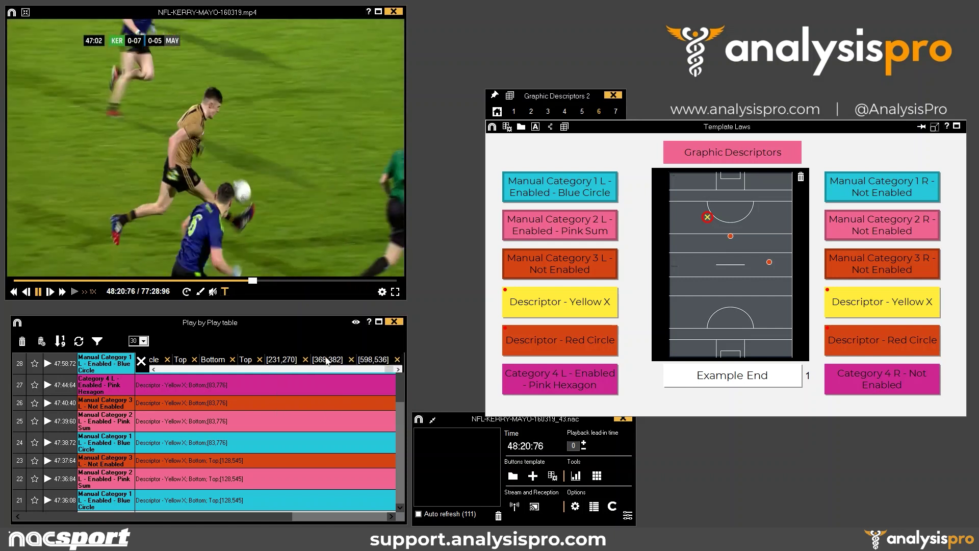
click(327, 359)
click(371, 363)
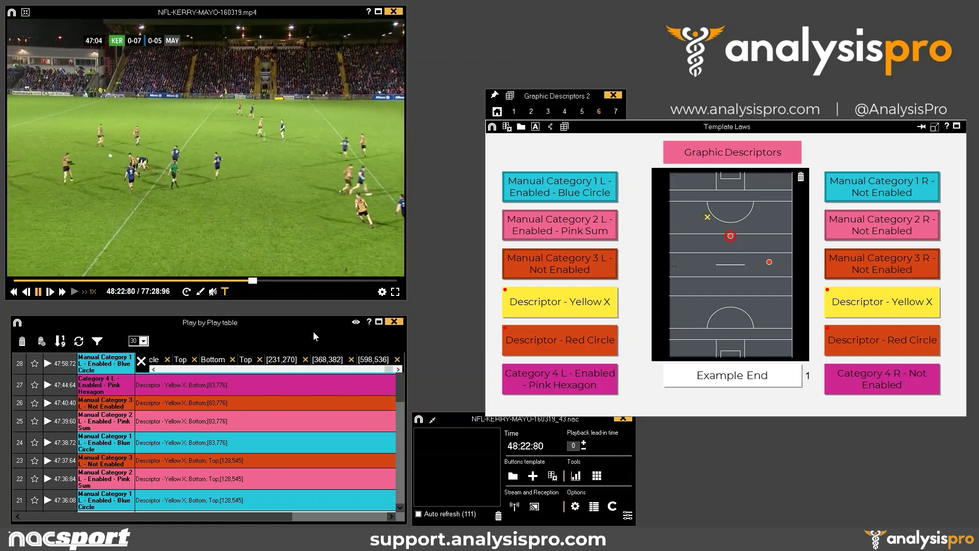
Step: Assign the Manual Category 1 L - Enabled - Blue Circle graphic to row 28's point [598,536], recheck the selection and close the descriptor editing
click(370, 363)
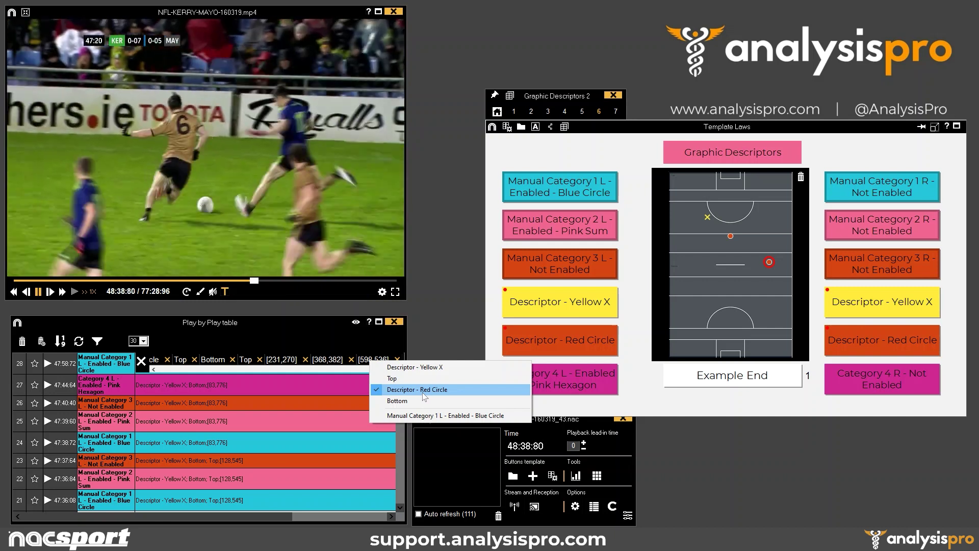
click(418, 416)
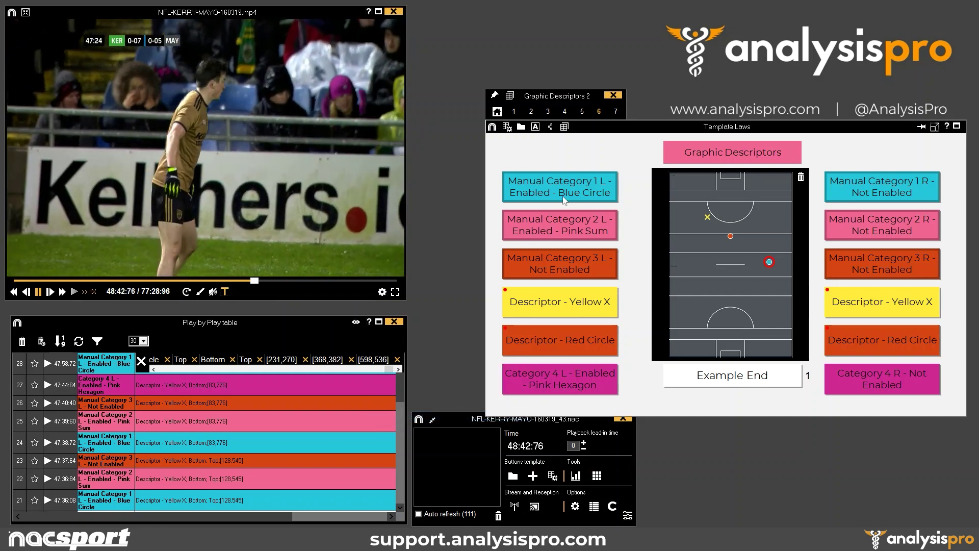
right_click(378, 361)
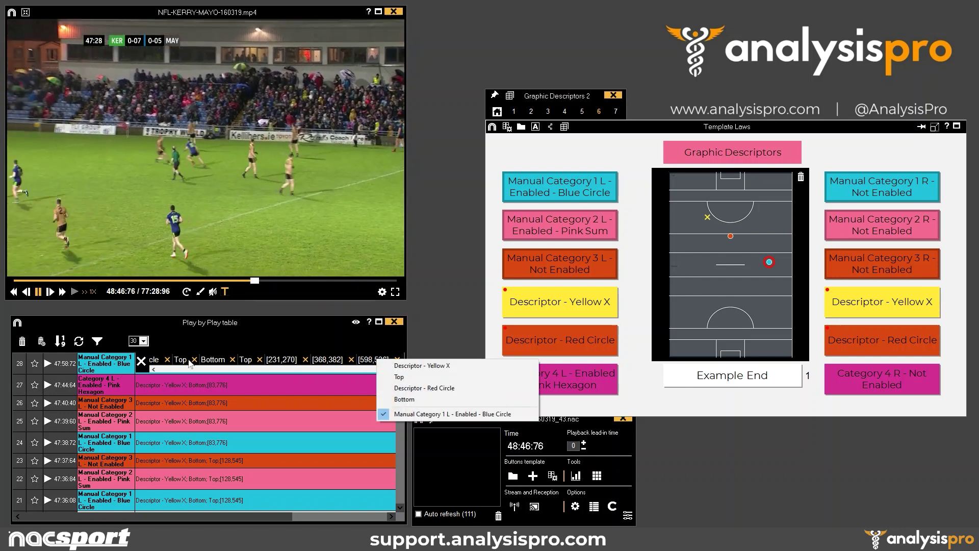
click(141, 362)
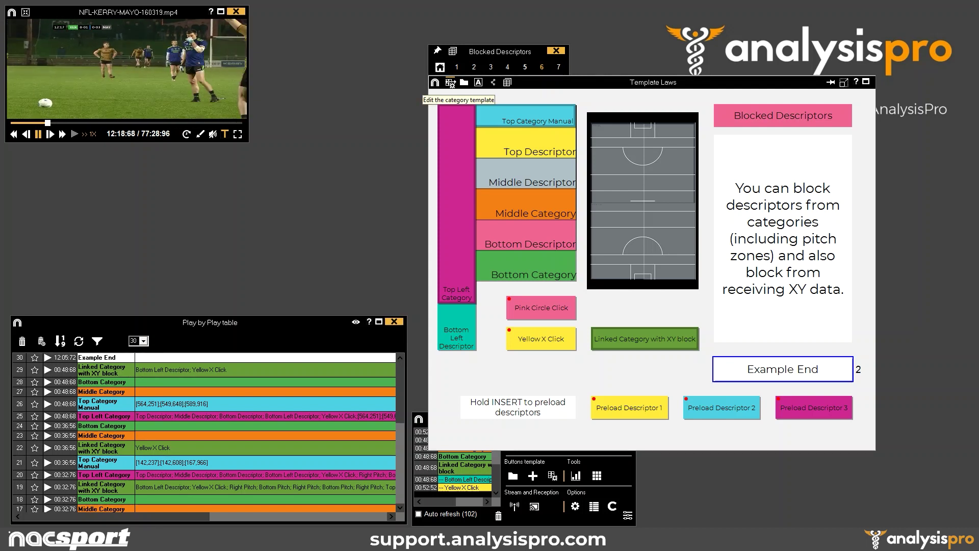
Step: Inspect the blocked descriptors and Block XY values settings of Top Category Manual and Linked Category with XY block, and close the template editor
click(450, 82)
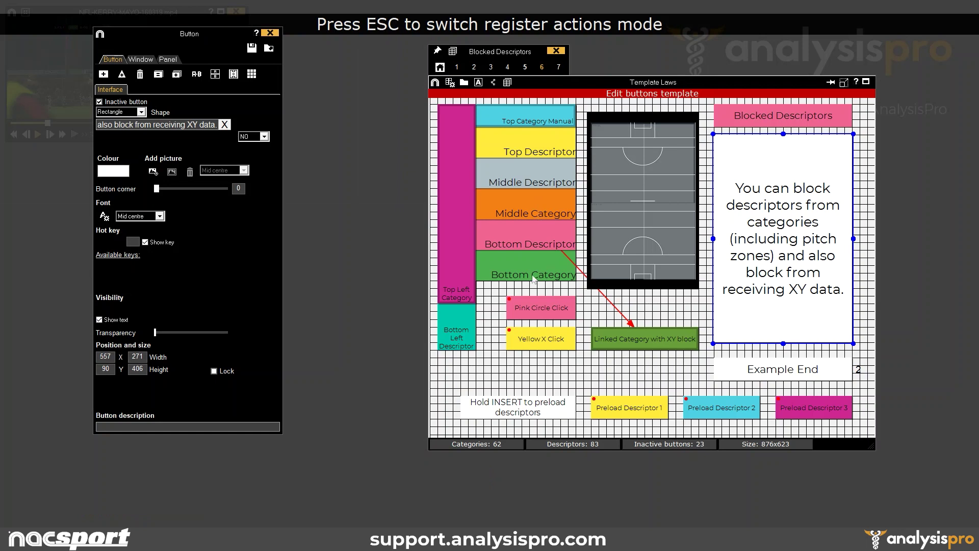
click(527, 121)
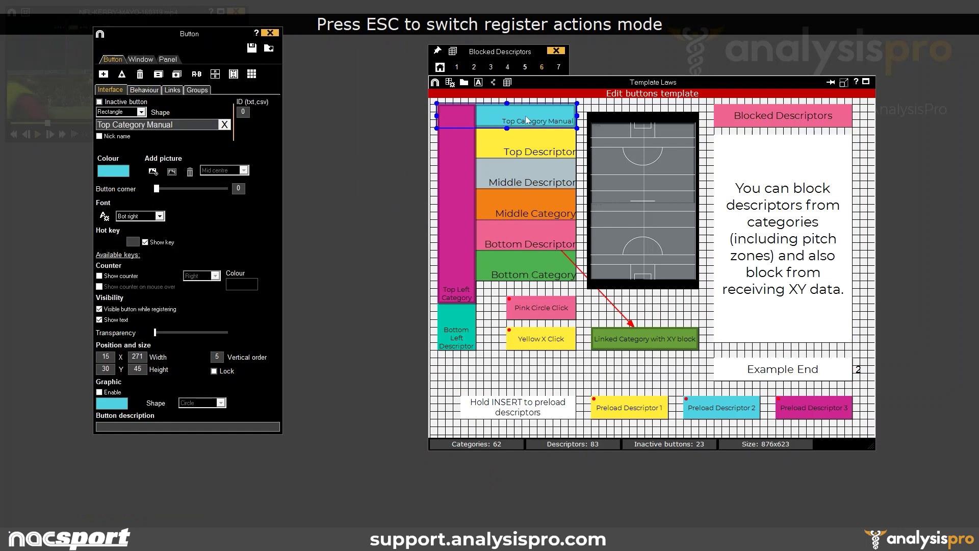
click(145, 90)
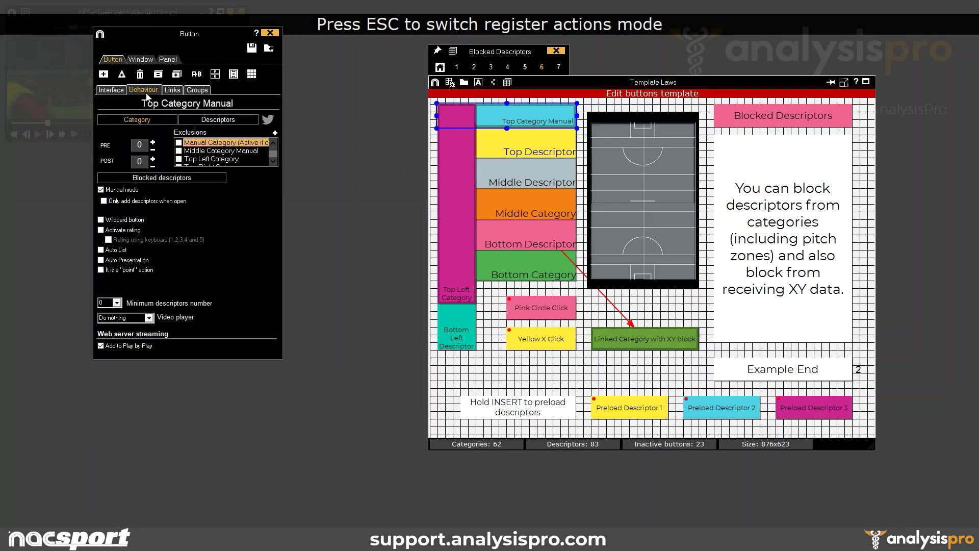
click(159, 180)
mouse_move(274, 226)
mouse_down()
mouse_move(271, 330)
mouse_move(276, 215)
mouse_up()
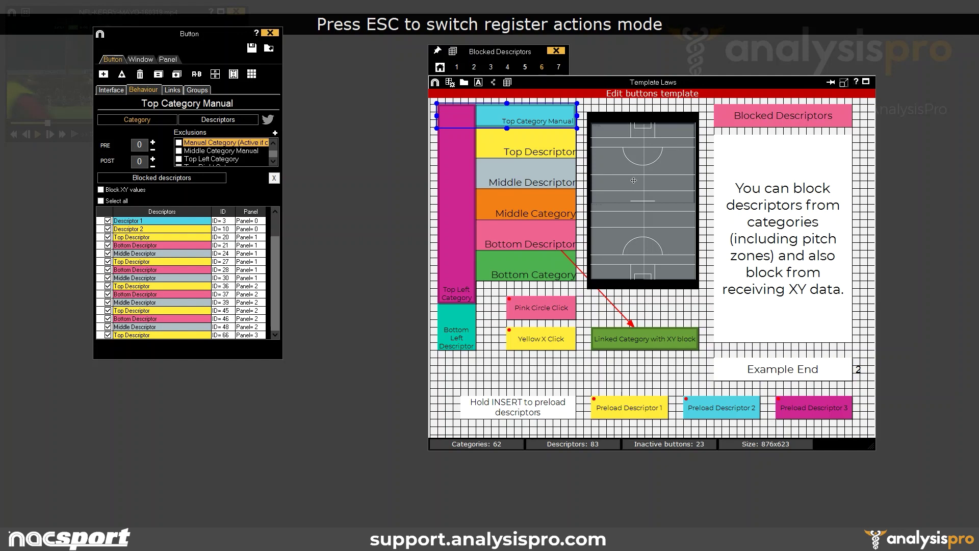
click(650, 340)
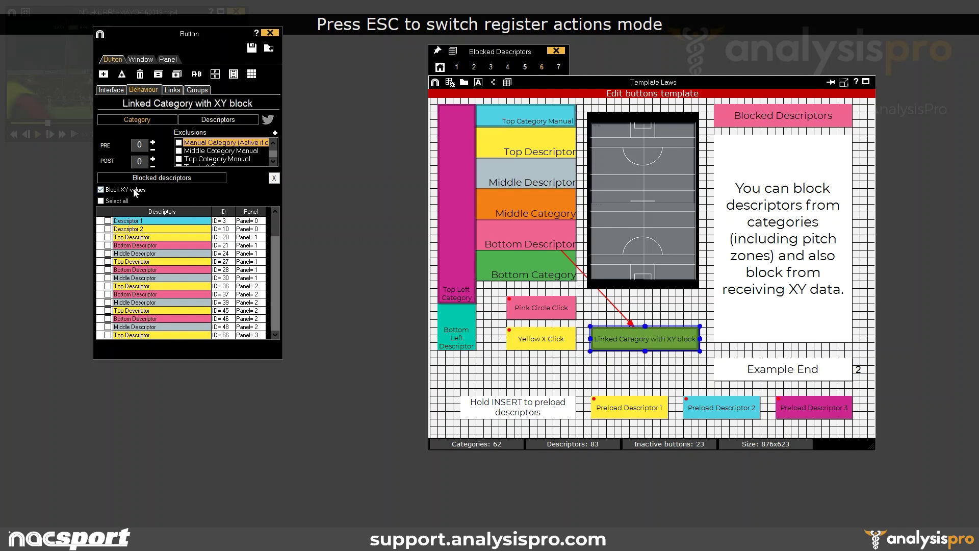
click(274, 178)
click(270, 33)
key(Escape)
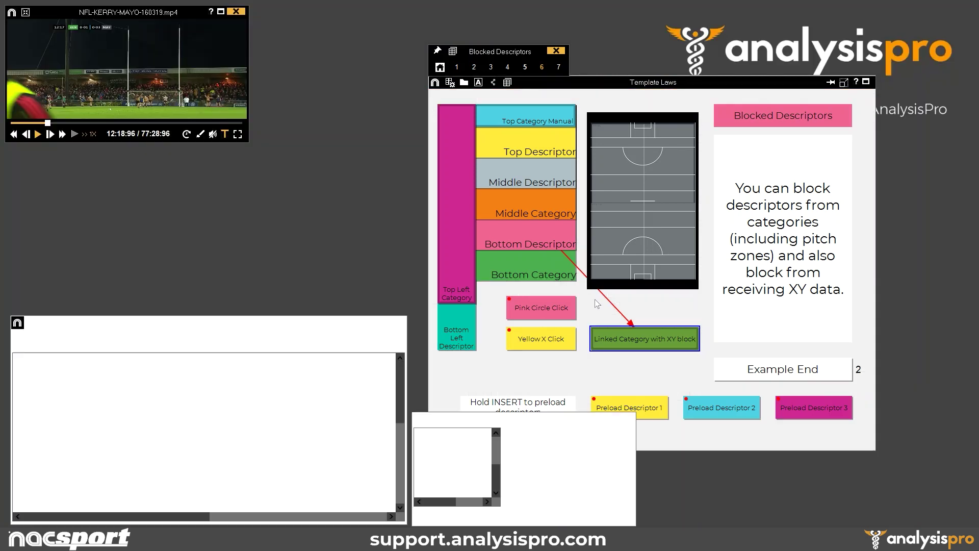
Step: Turn Block XY values off and back on for Linked Category with XY block
right_click(636, 345)
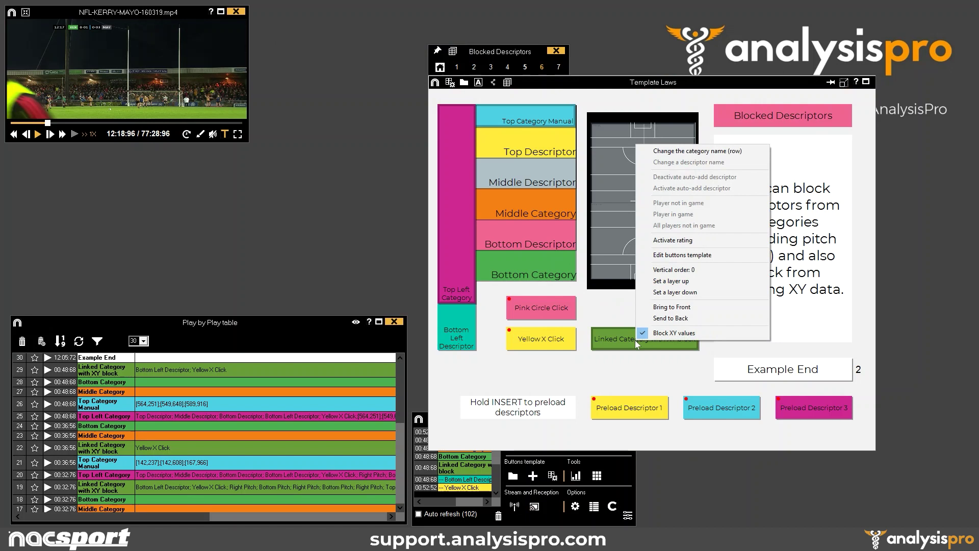
click(641, 335)
right_click(642, 339)
click(642, 335)
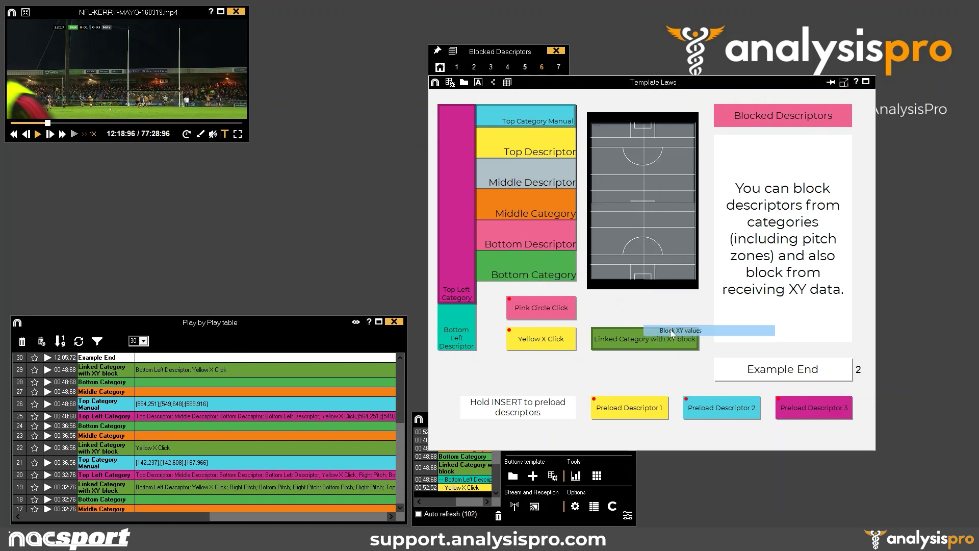
Step: Resume the video and register the Top Left Category cluster with Pink Circle Click and three points down the pitch's left half
click(166, 89)
click(456, 122)
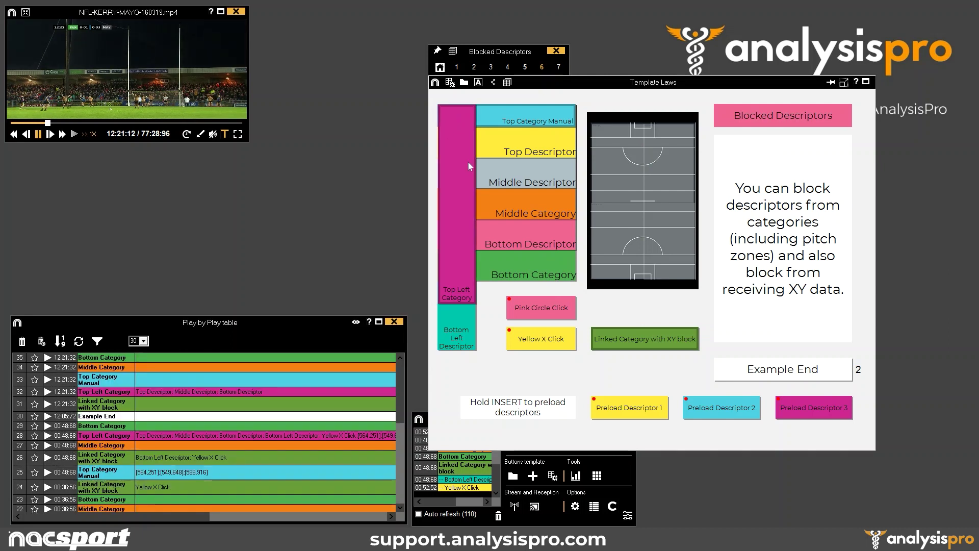
click(482, 118)
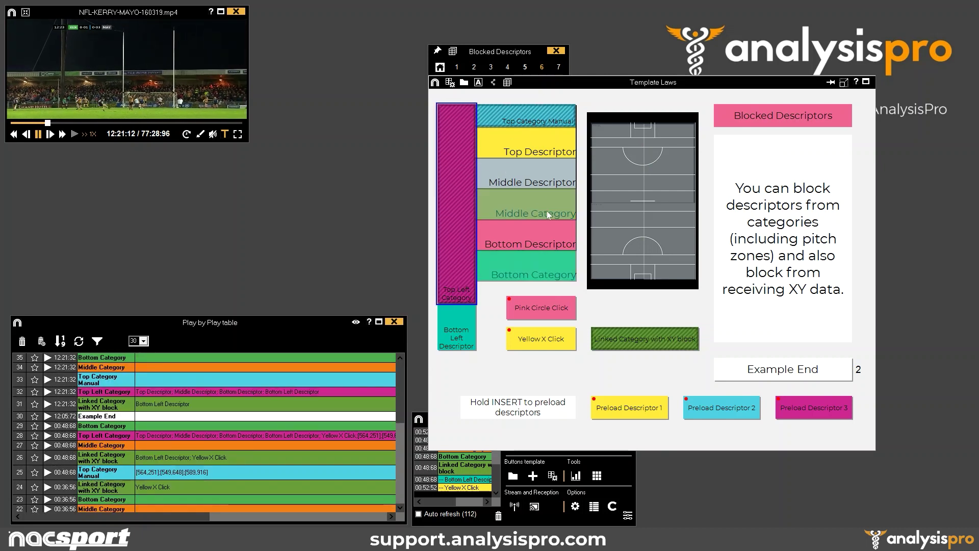
click(544, 311)
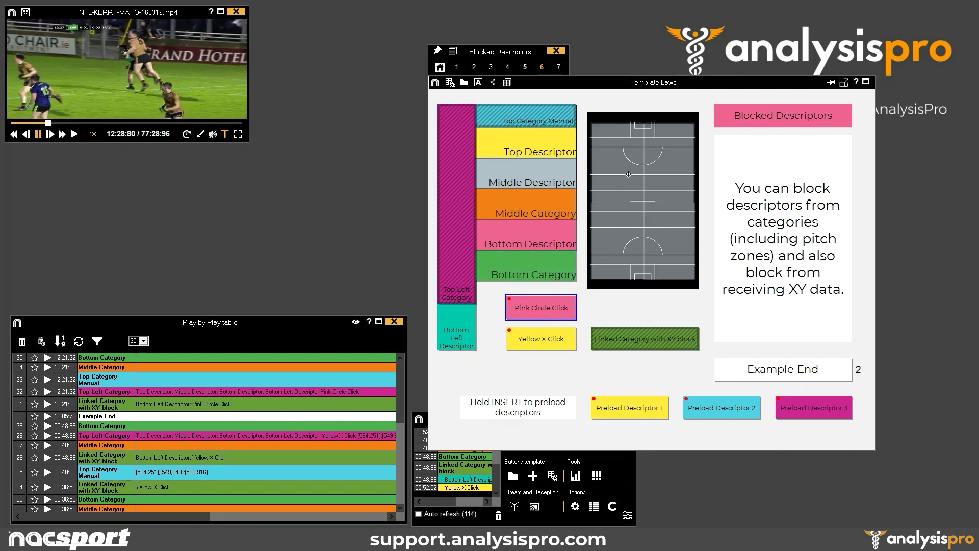
click(613, 168)
click(624, 231)
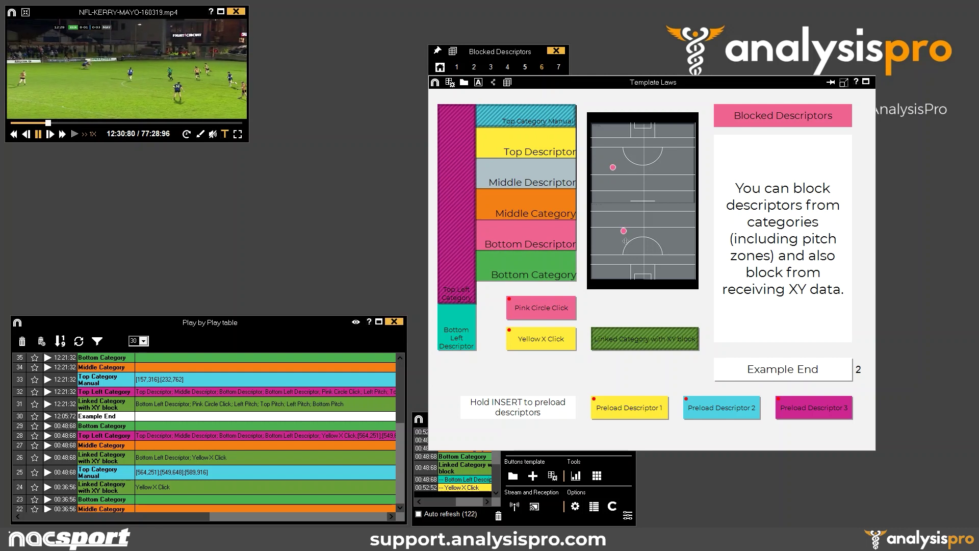
click(629, 260)
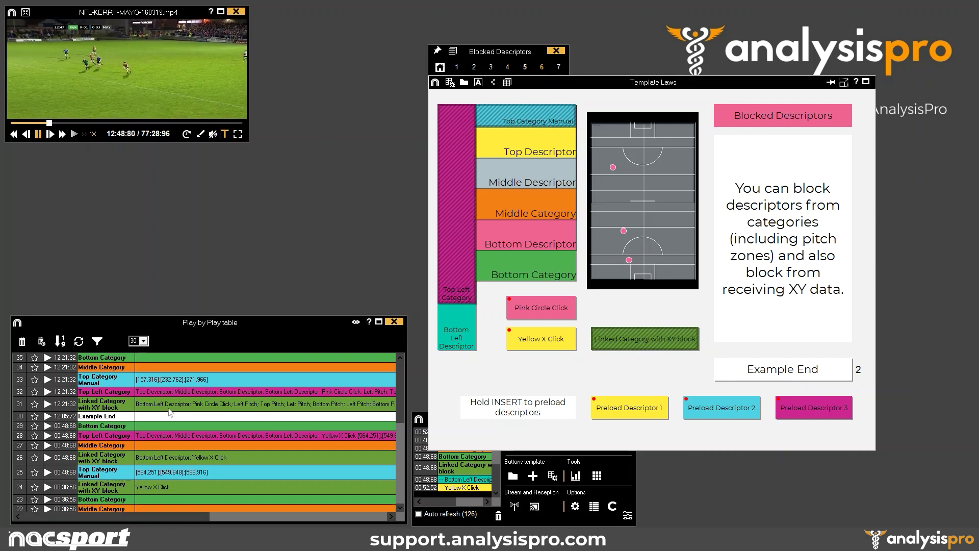
mouse_move(157, 517)
mouse_down()
mouse_move(235, 515)
mouse_move(151, 512)
mouse_up()
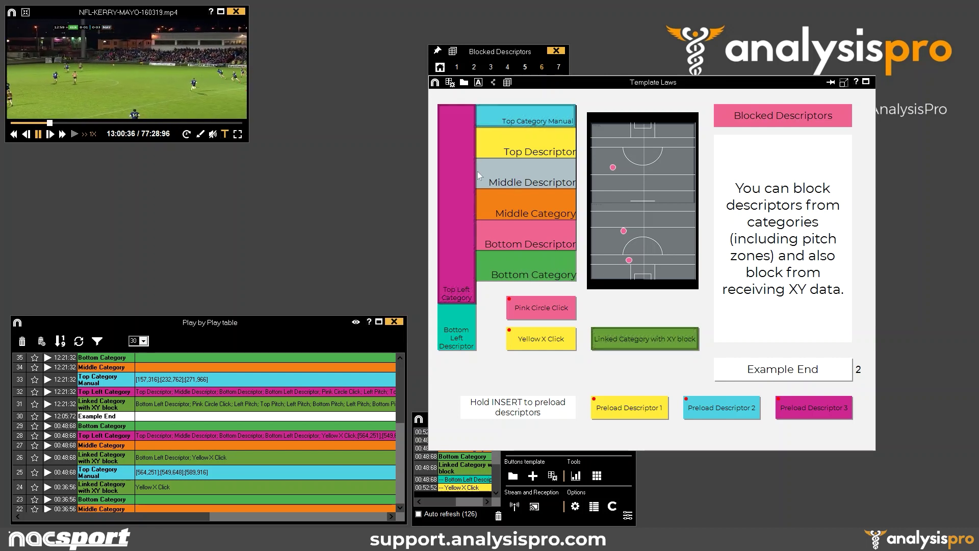
Step: Register the Top Left Category cluster again with Yellow X Click and three points down the pitch's right half, and finish with Example End
click(460, 118)
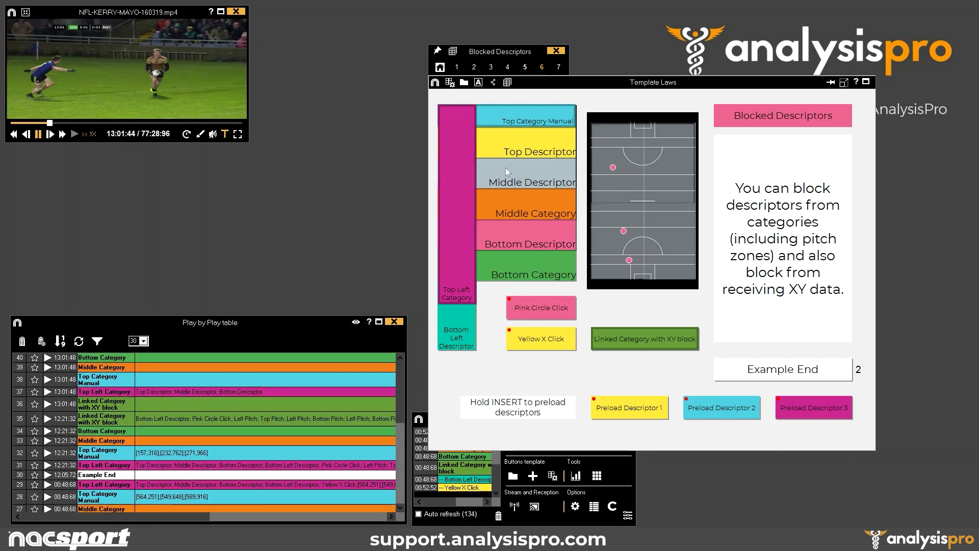
click(557, 342)
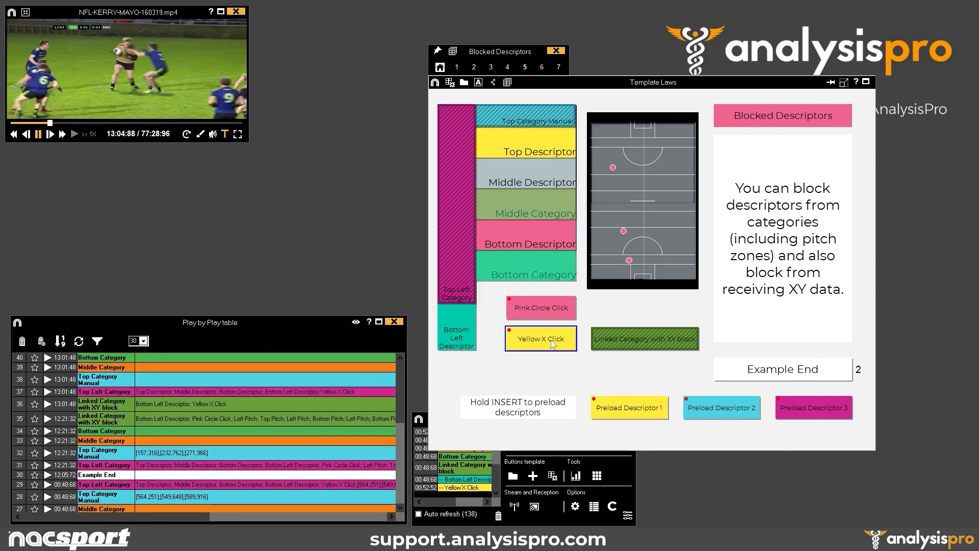
click(664, 164)
click(671, 192)
click(671, 231)
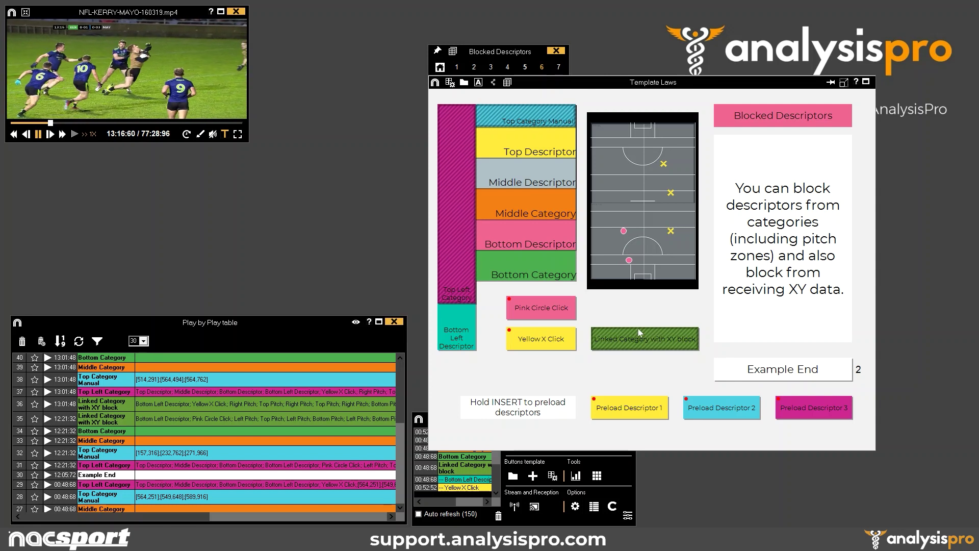
click(649, 348)
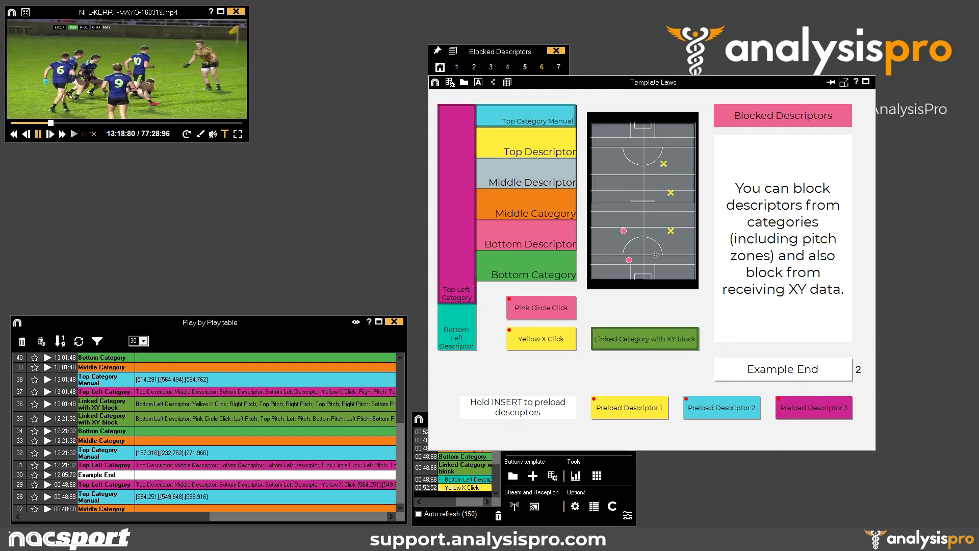
click(767, 376)
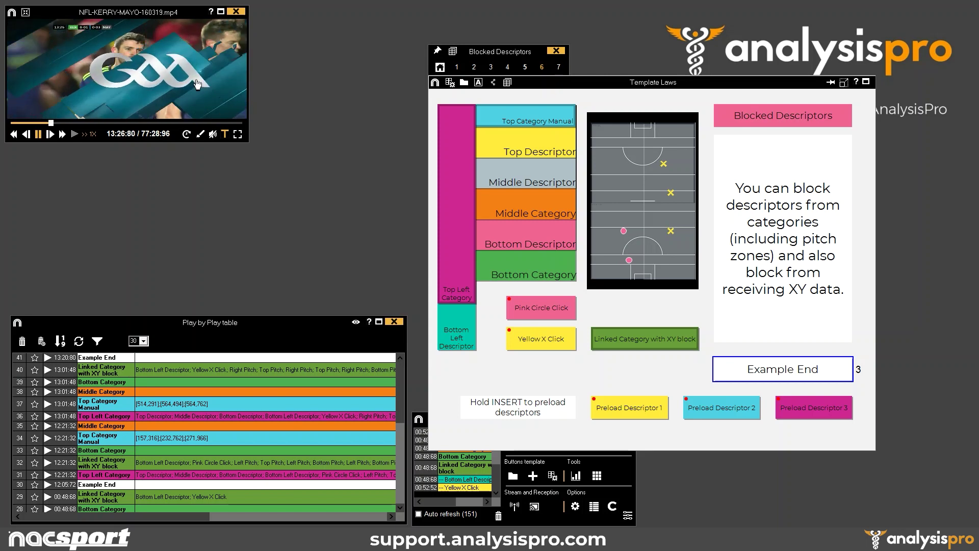
Step: Turn off Block XY values for Linked Category with XY block, and delete all descriptors from its register in row 40
right_click(634, 344)
click(637, 335)
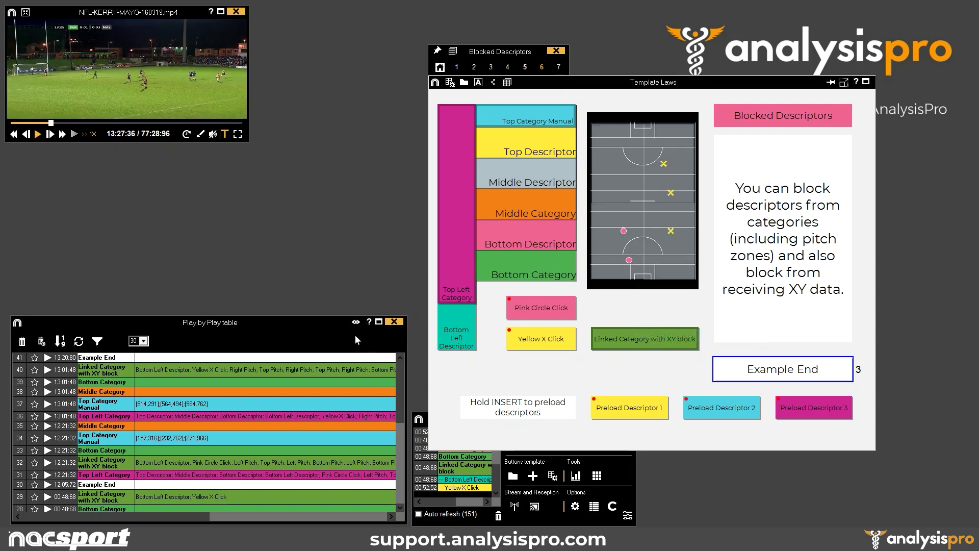
click(242, 373)
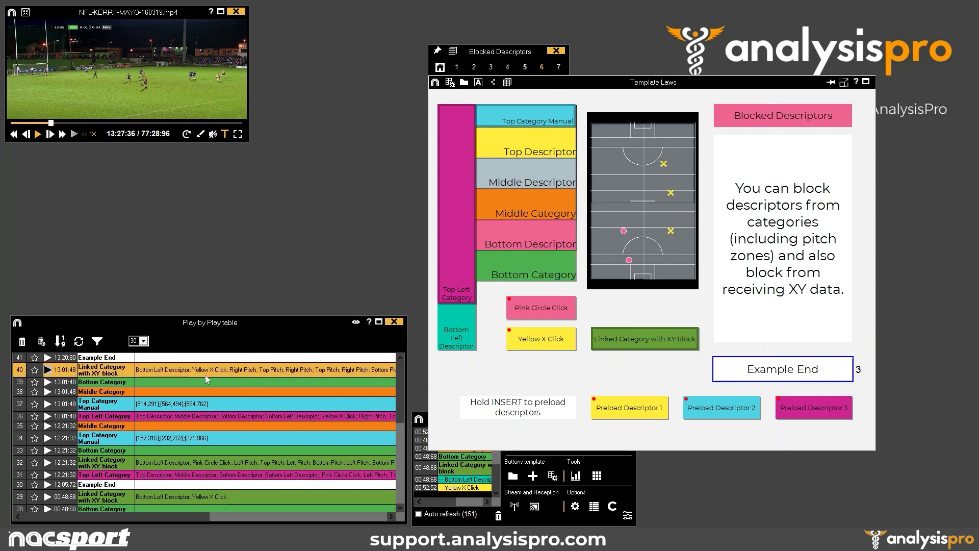
right_click(170, 376)
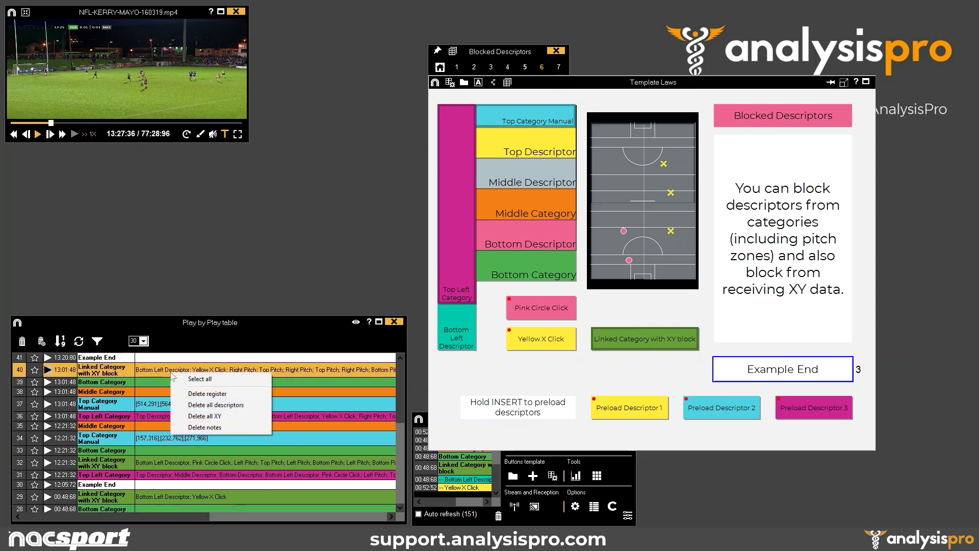
click(206, 405)
click(302, 408)
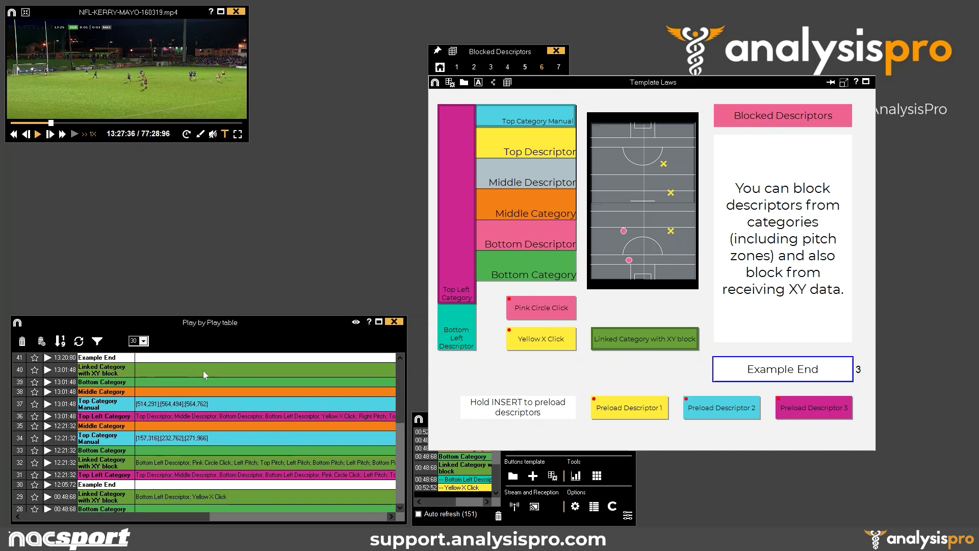
Step: Add three pitch points to the Linked Category with XY block register in row 40, down the pitch's left half
click(615, 169)
click(631, 190)
click(623, 220)
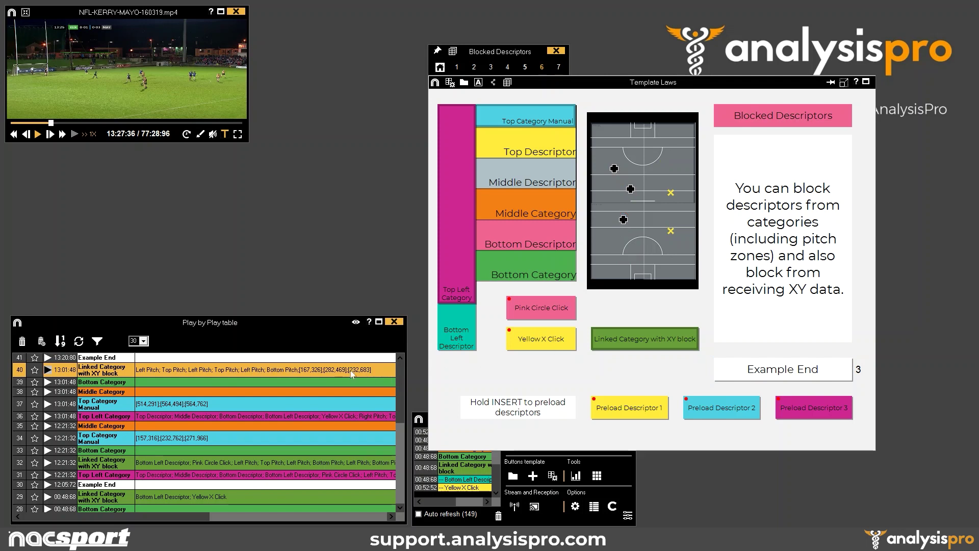
Step: Block XY values for Linked Category with XY block, resume the video and register Top Left Category with three points down the pitch's right half
right_click(632, 345)
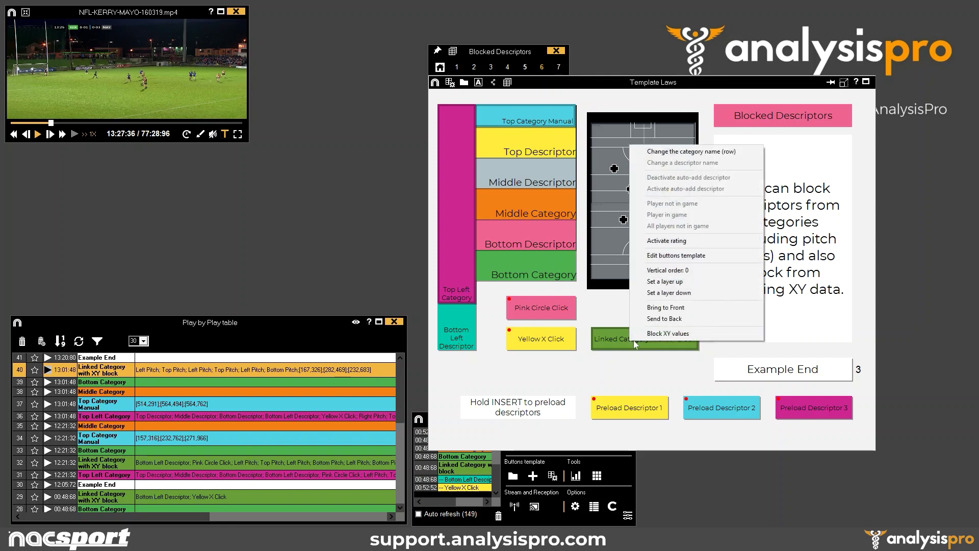
click(650, 334)
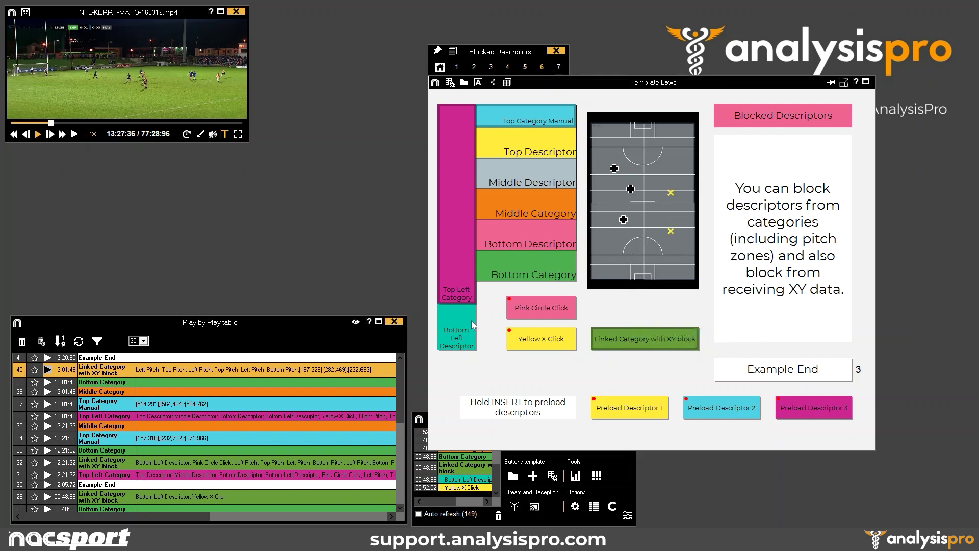
key(space)
click(457, 119)
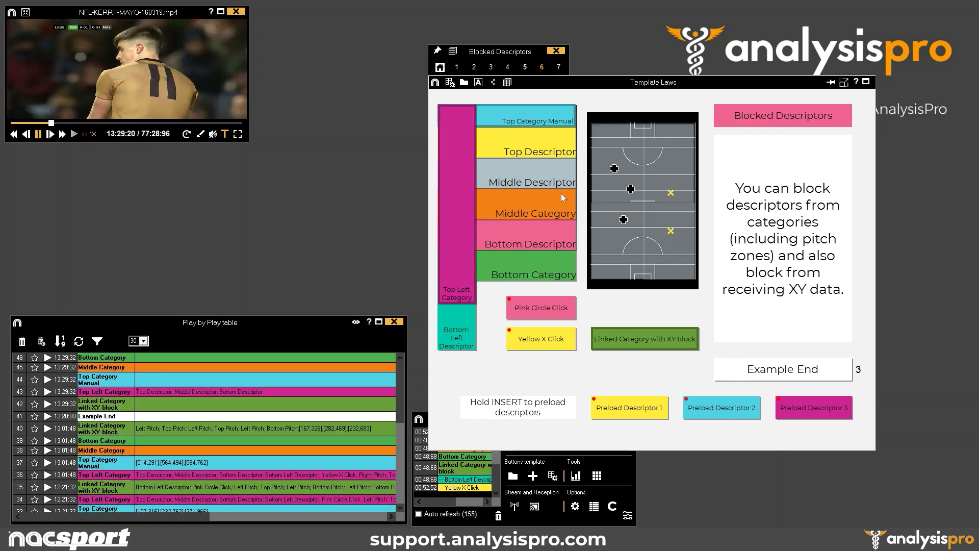
click(667, 152)
click(674, 183)
click(661, 215)
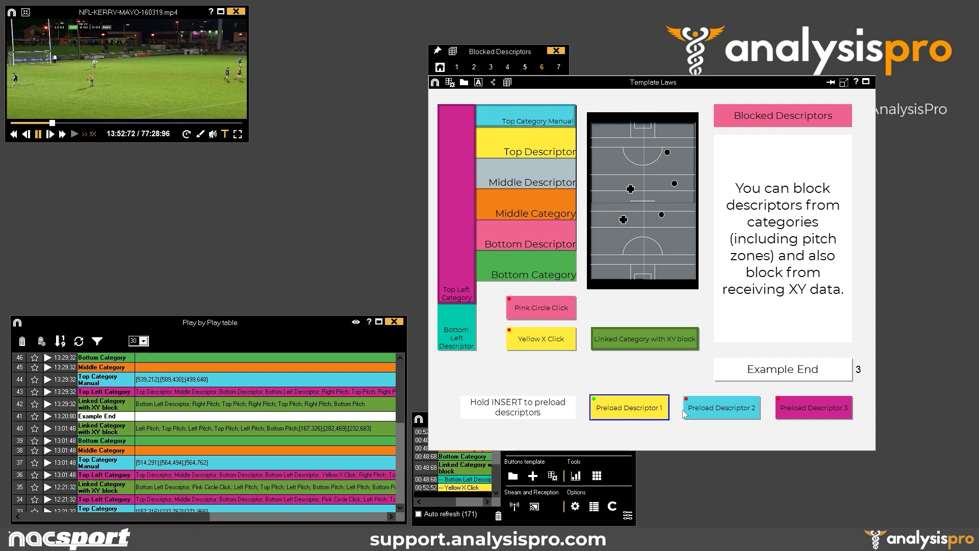
Step: Preload Preload Descriptor 1, Preload Descriptor 2 and Preload Descriptor 3, and register them with Example End
click(700, 410)
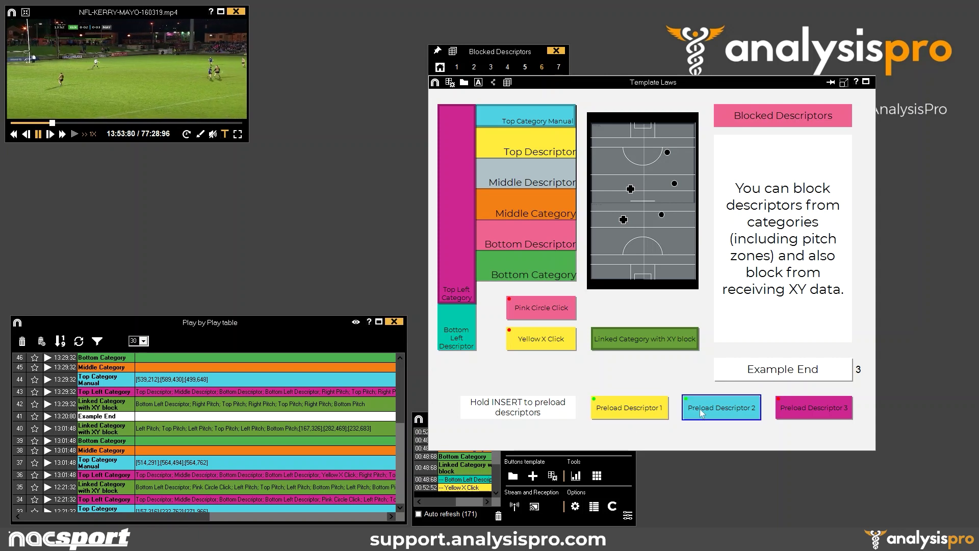
click(791, 414)
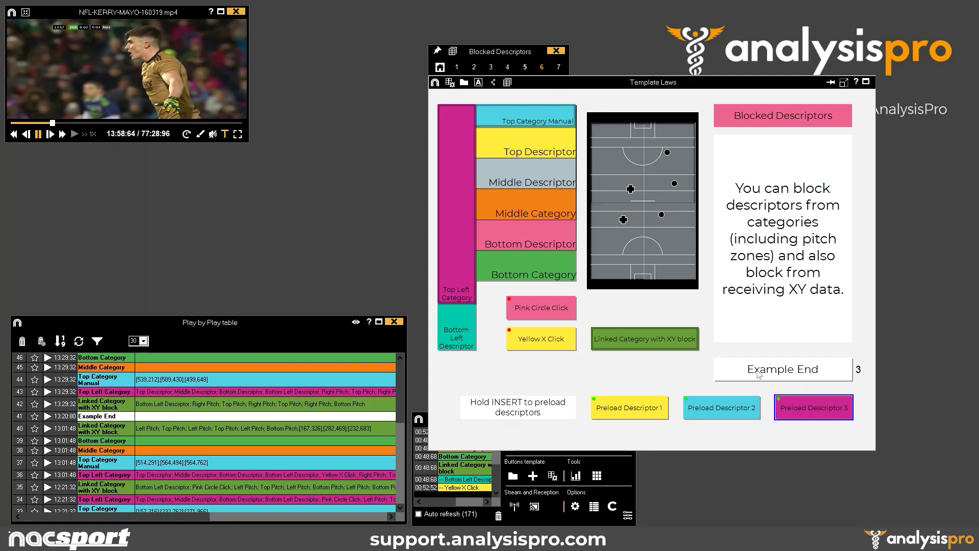
click(759, 374)
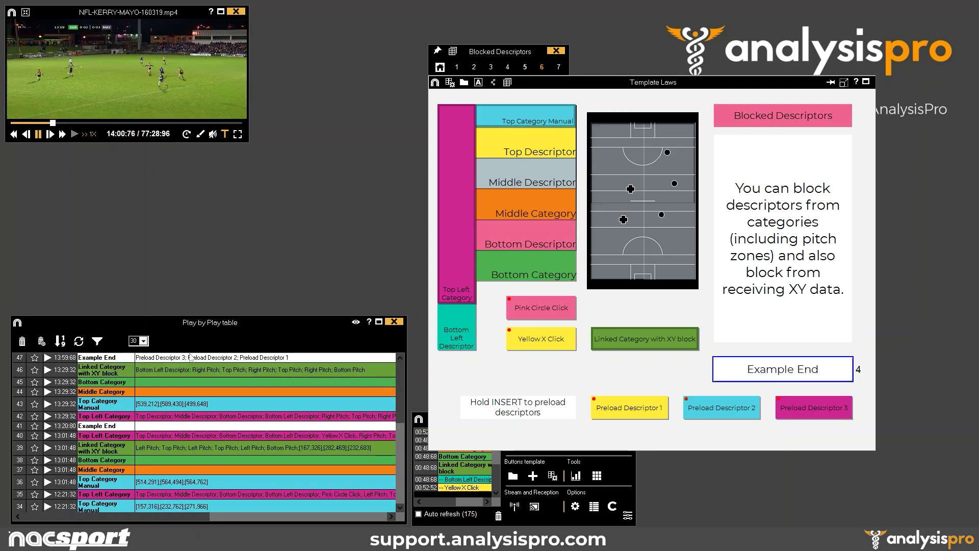